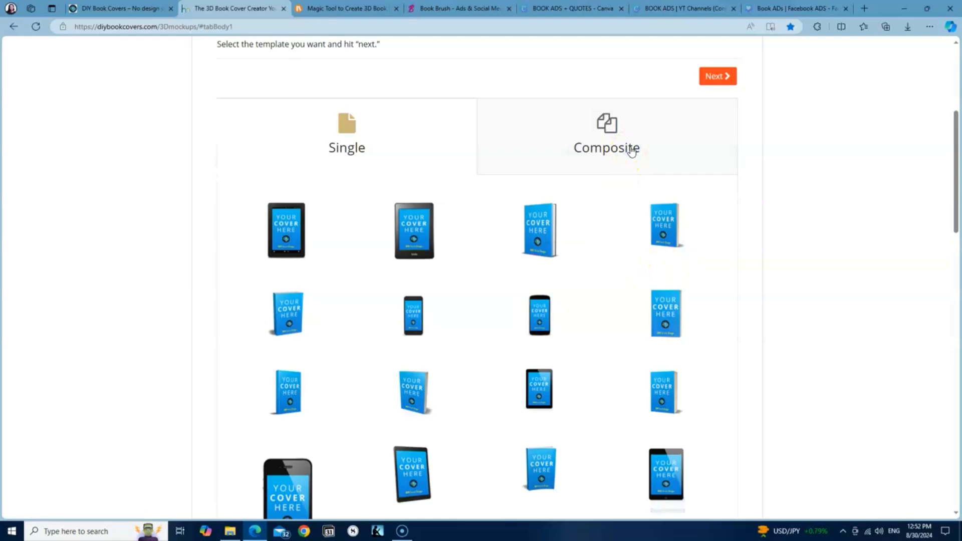
Choose the third single-book template in the first row and continue to the cover image step
scroll(543, 295, "up", 3)
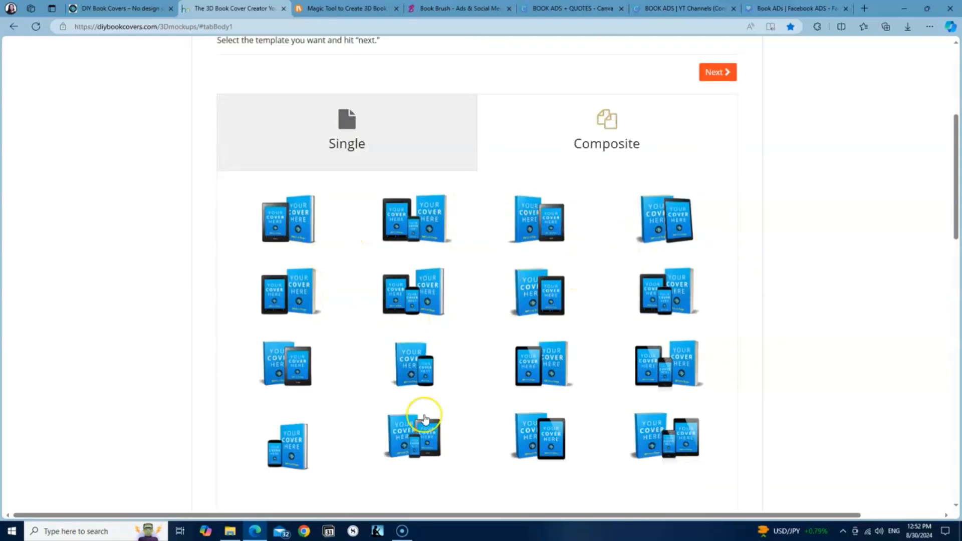
scroll(569, 437, "up", 3)
left_click(326, 290)
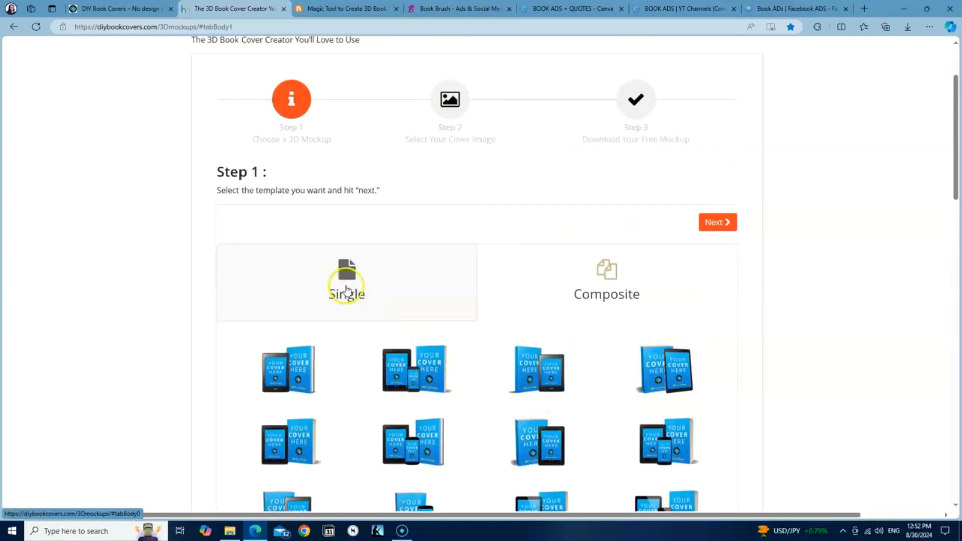
scroll(426, 317, "up", 4)
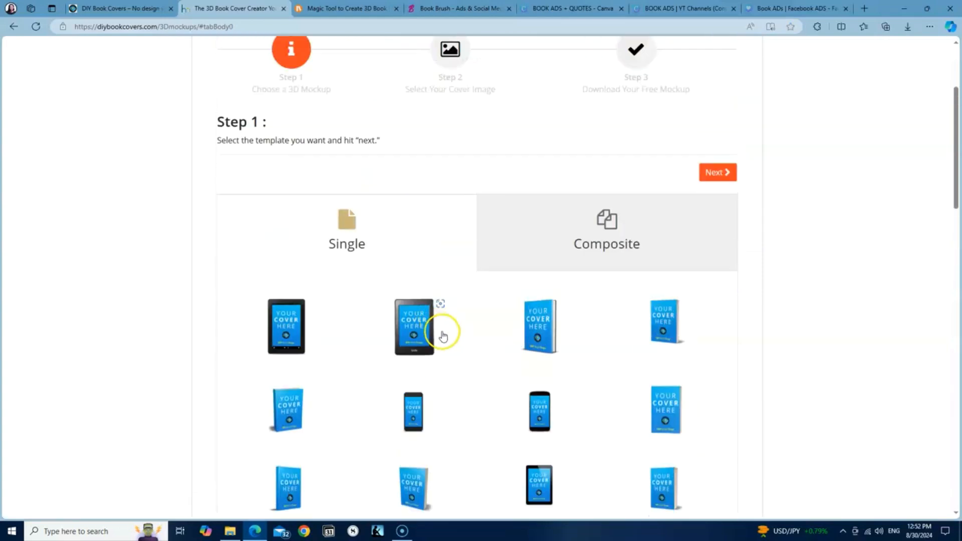
left_click(554, 336)
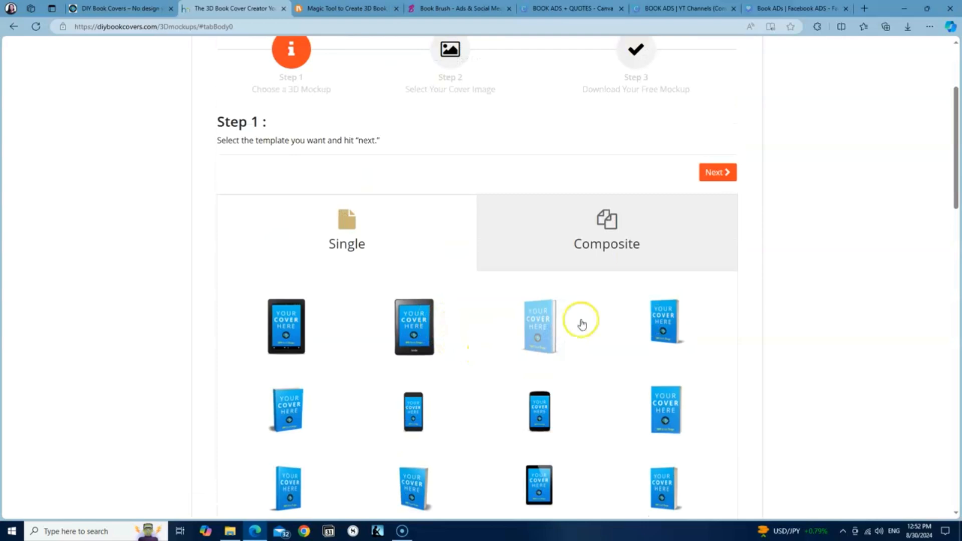
left_click(722, 175)
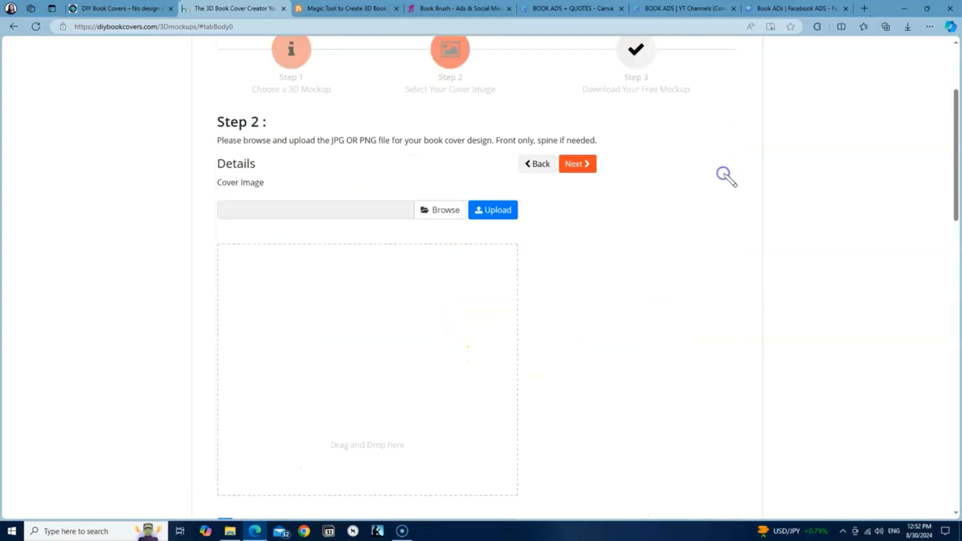
Upload Front Cover.jpg from the FINAL COVER folder as the cover image and continue to the download step
scroll(711, 270, "up", 2)
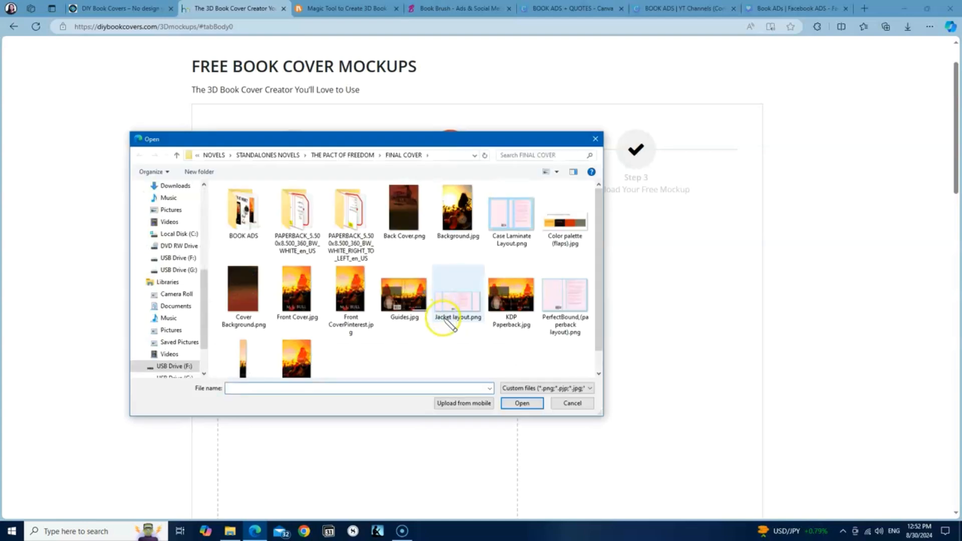
left_click(303, 294)
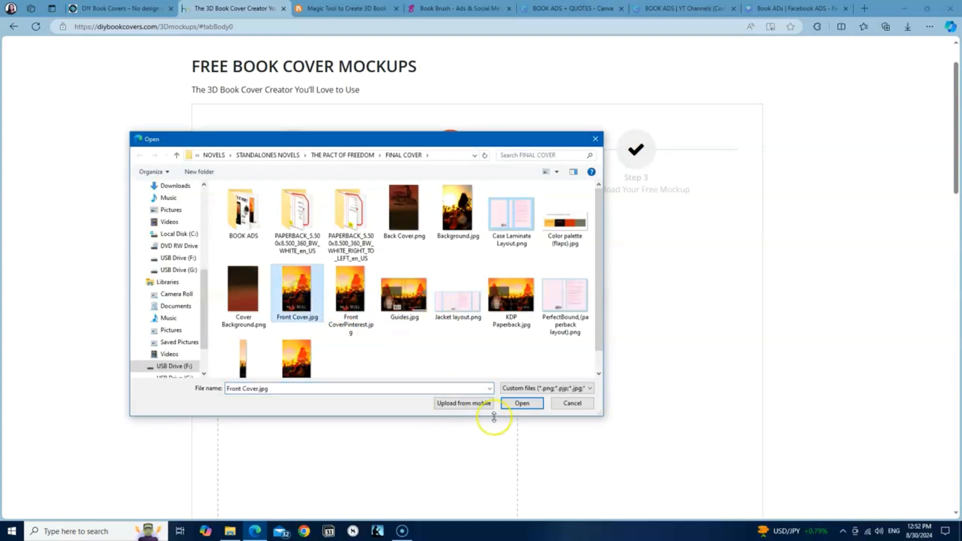
left_click(521, 403)
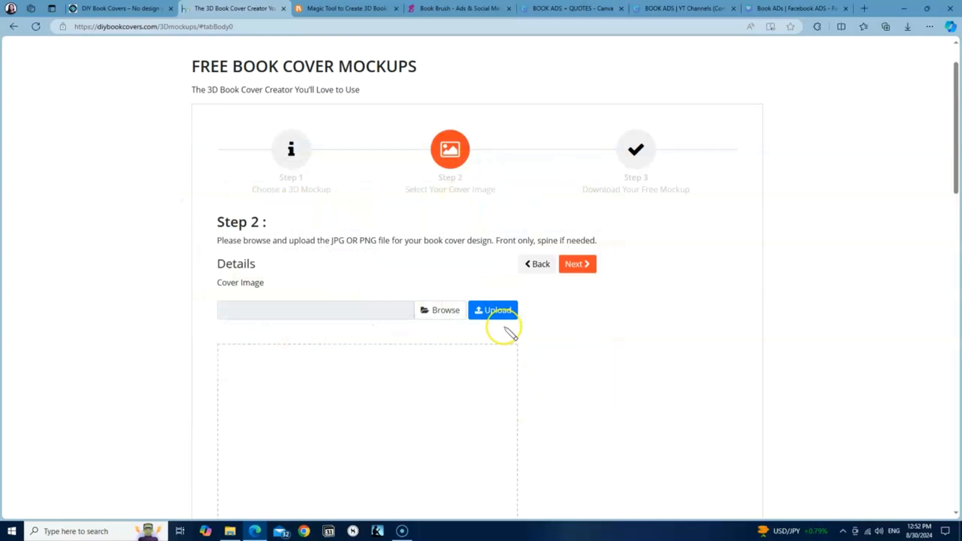
left_click(493, 311)
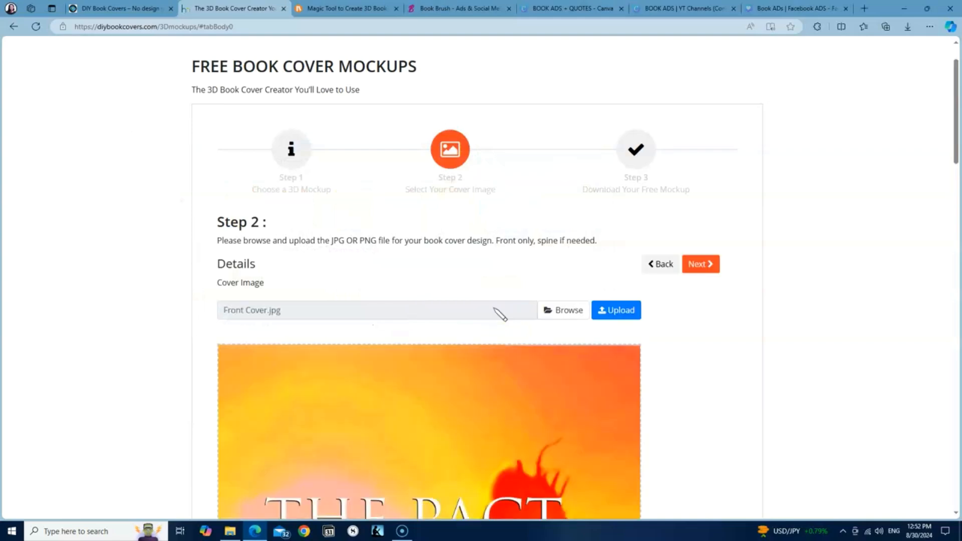
scroll(652, 421, "down", 8)
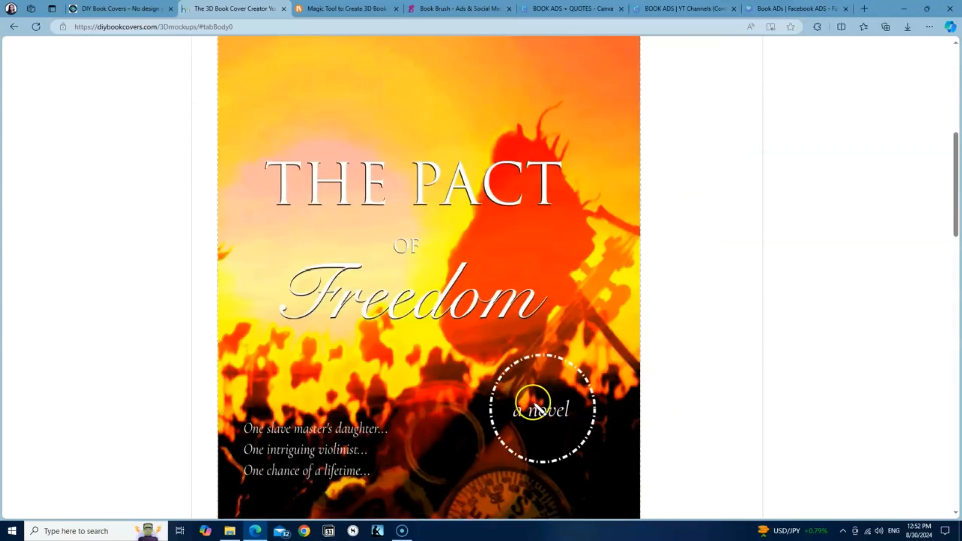
scroll(508, 403, "down", 2)
scroll(510, 398, "up", 10)
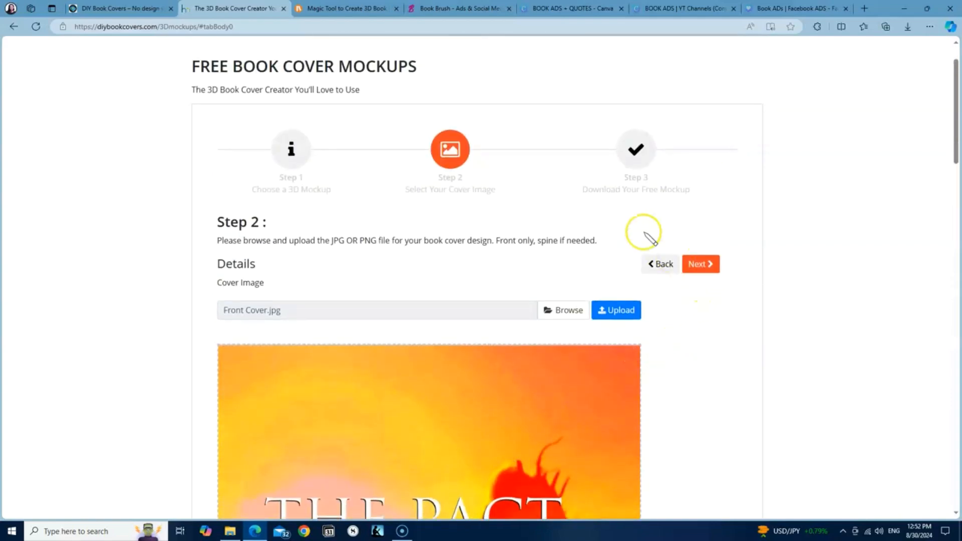
left_click(709, 268)
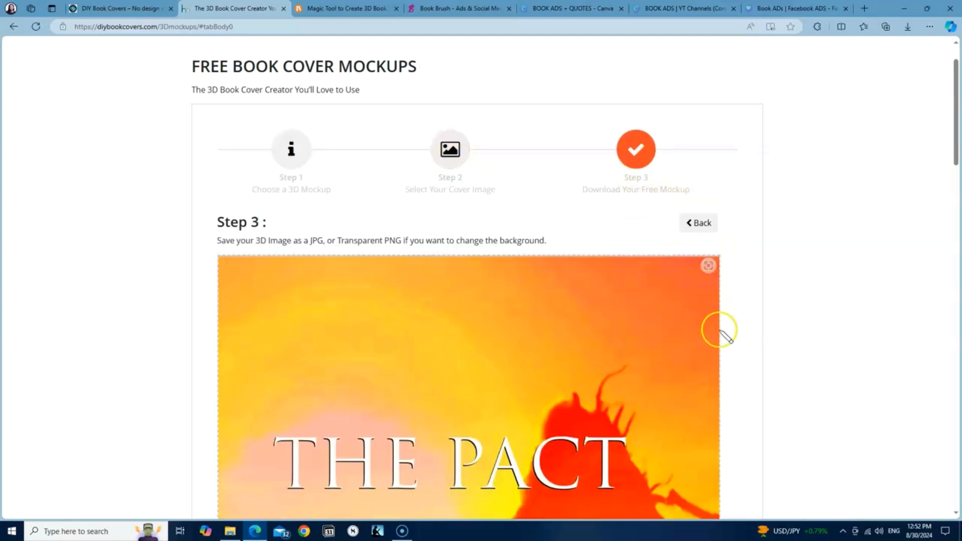
Download the finished 3D book mockup as a transparent PNG
scroll(558, 345, "down", 5)
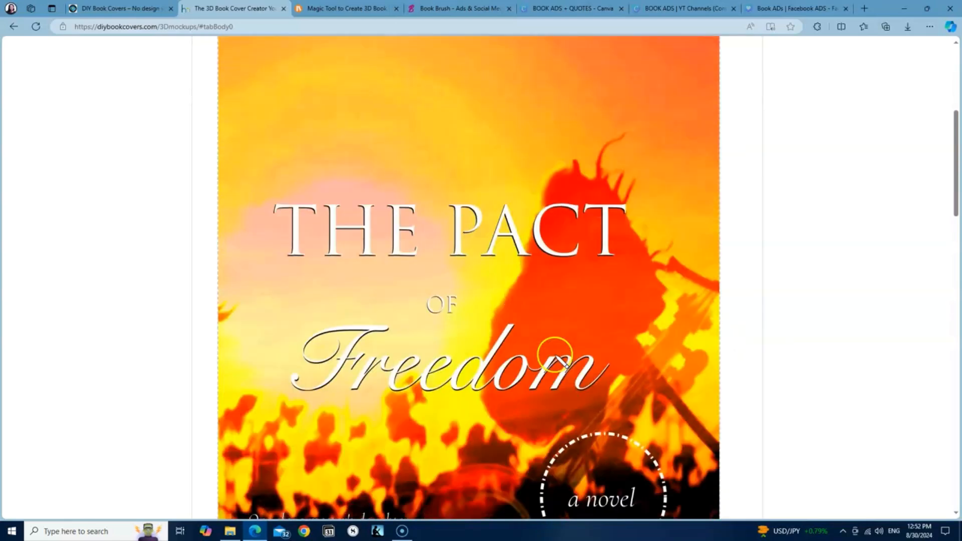
scroll(559, 356, "up", 4)
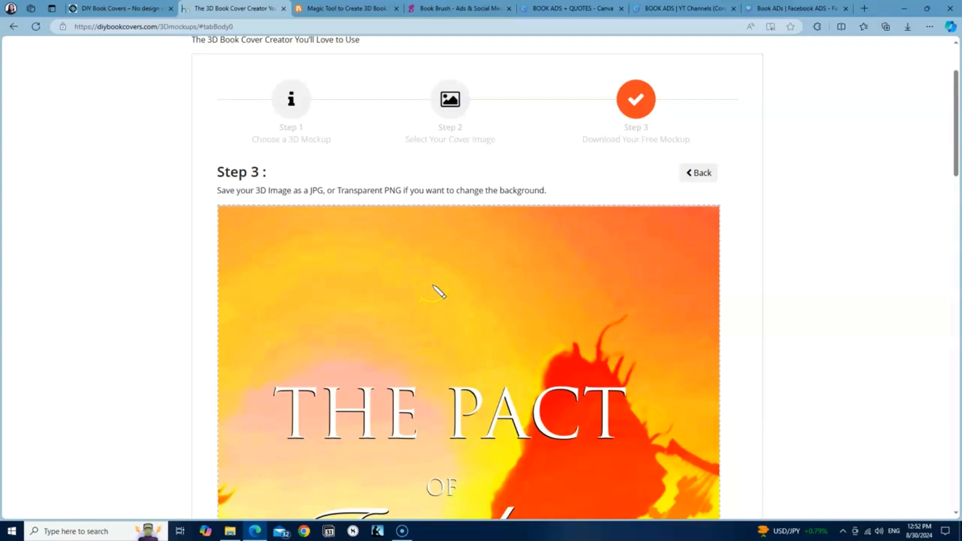
scroll(457, 293, "up", 1)
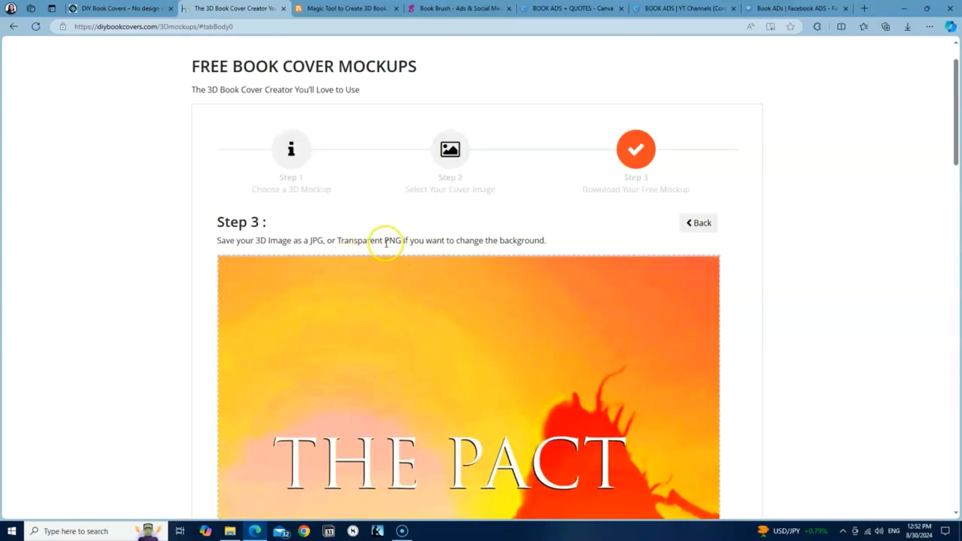
scroll(415, 257, "down", 15)
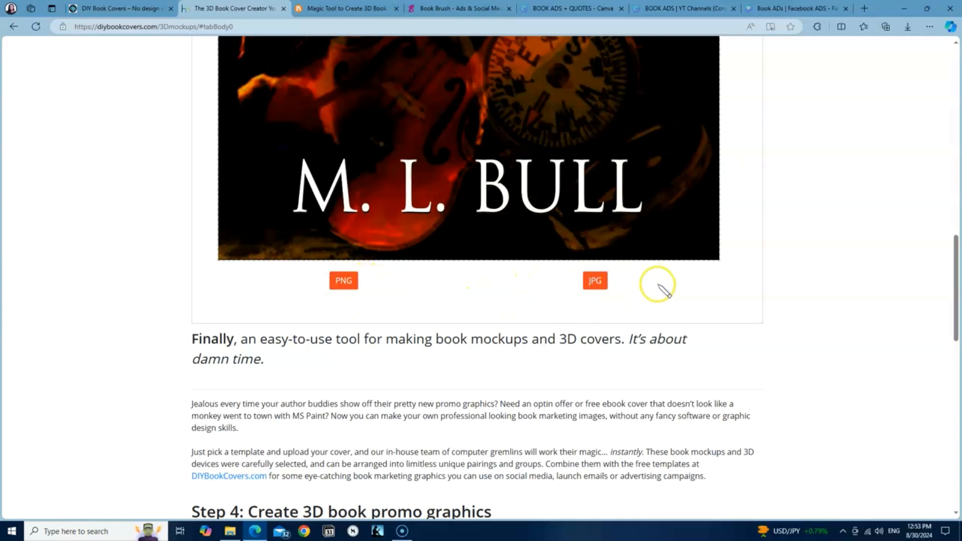
scroll(539, 329, "up", 1)
scroll(539, 329, "up", 1)
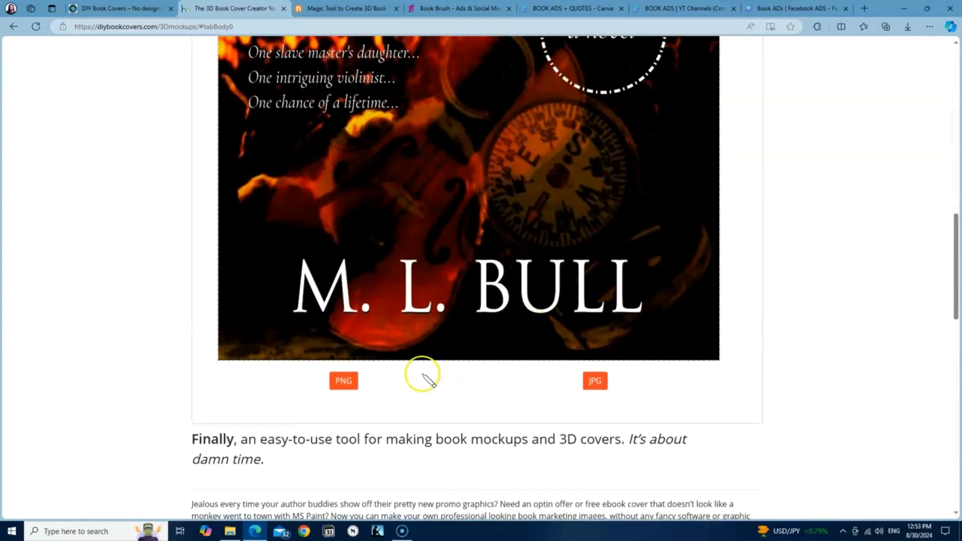
scroll(426, 376, "up", 3)
scroll(426, 376, "up", 7)
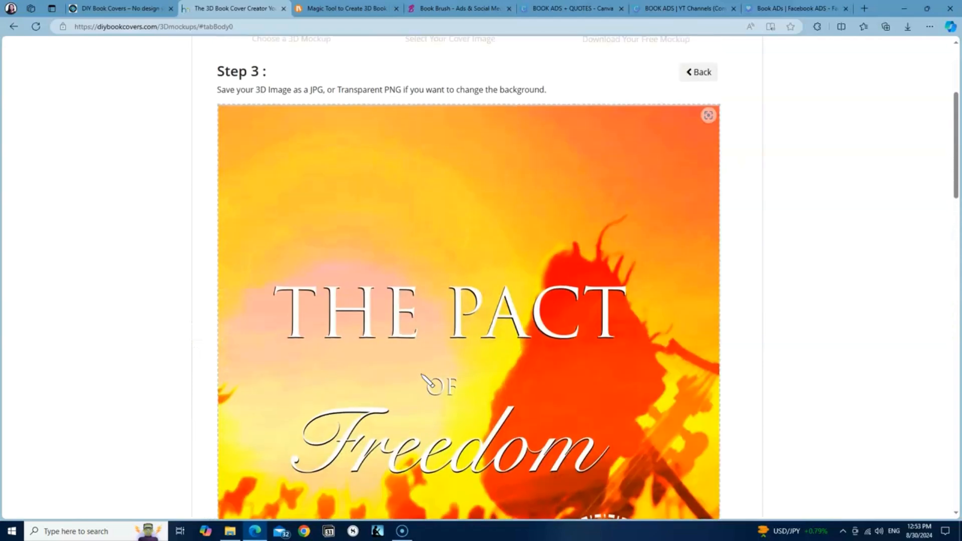
scroll(326, 391, "down", 10)
left_click(350, 430)
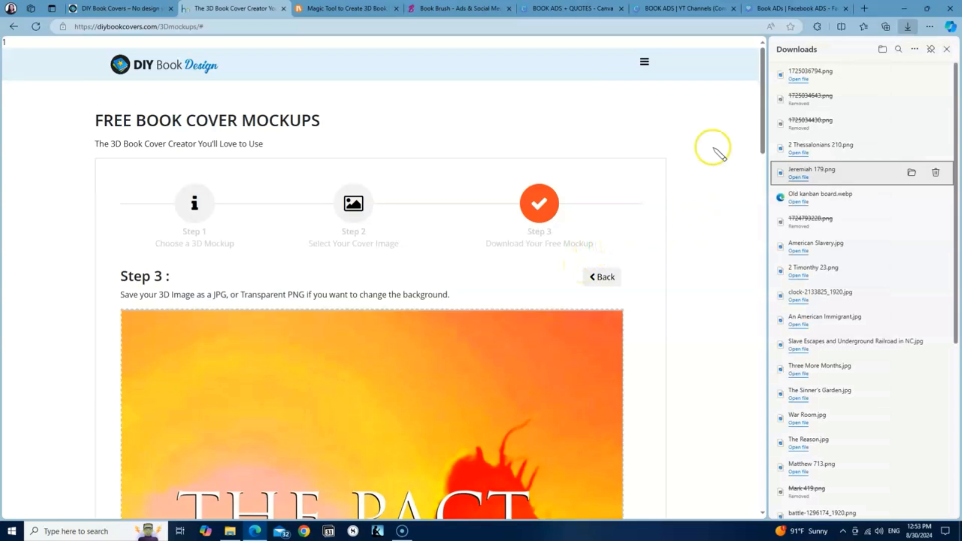
Open the newly downloaded mockup PNG, examine the 3D book, and minimize the image viewer
left_click(799, 80)
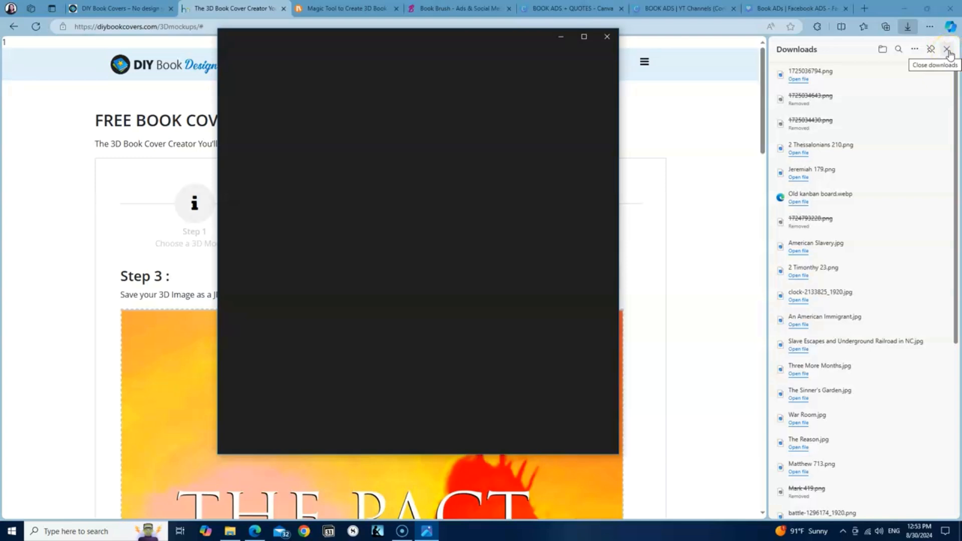
left_click(946, 50)
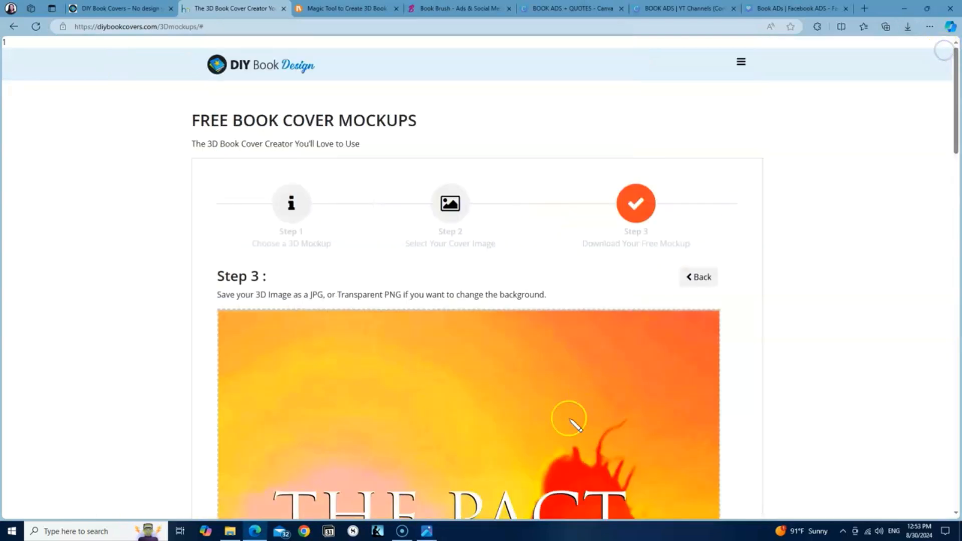
left_click(426, 536)
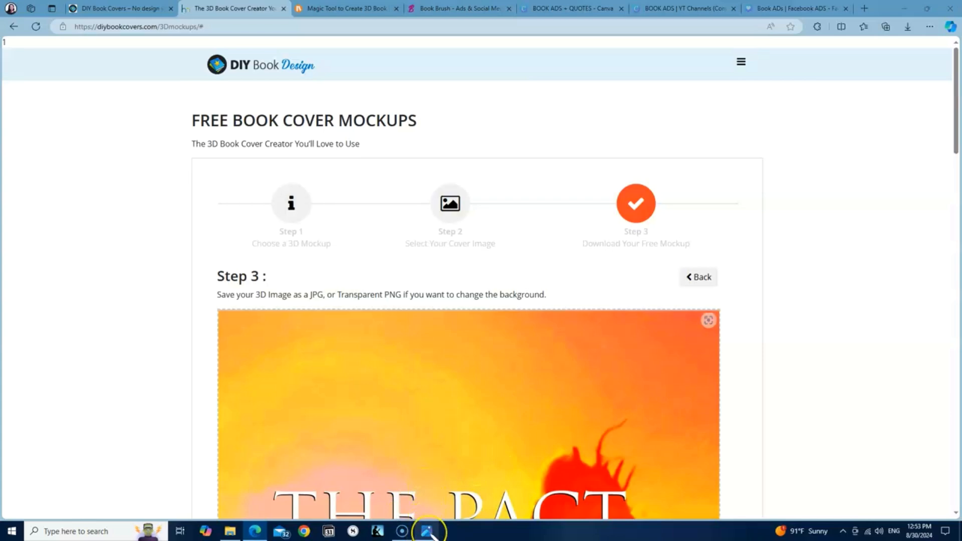
mouse_move(427, 532)
left_click(429, 453)
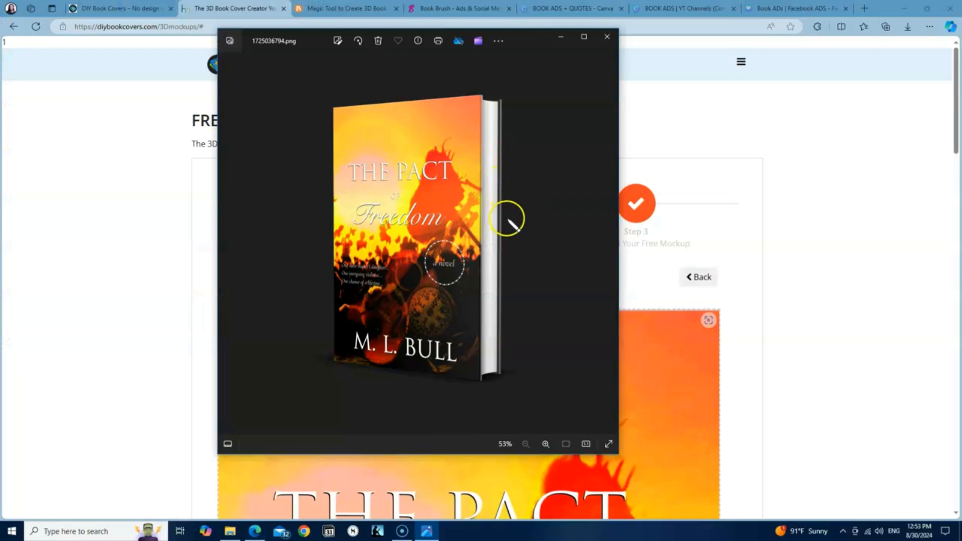
scroll(468, 259, "down", 1)
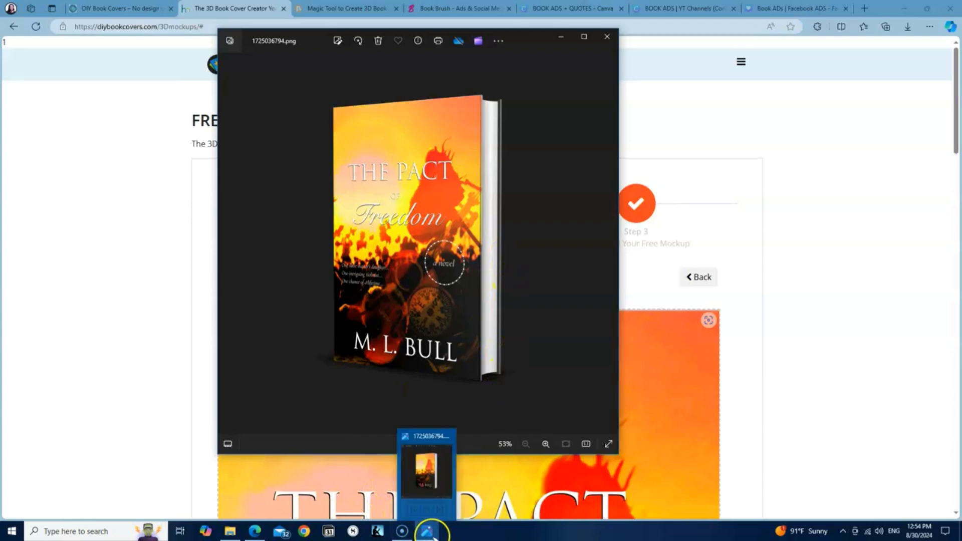
left_click(562, 39)
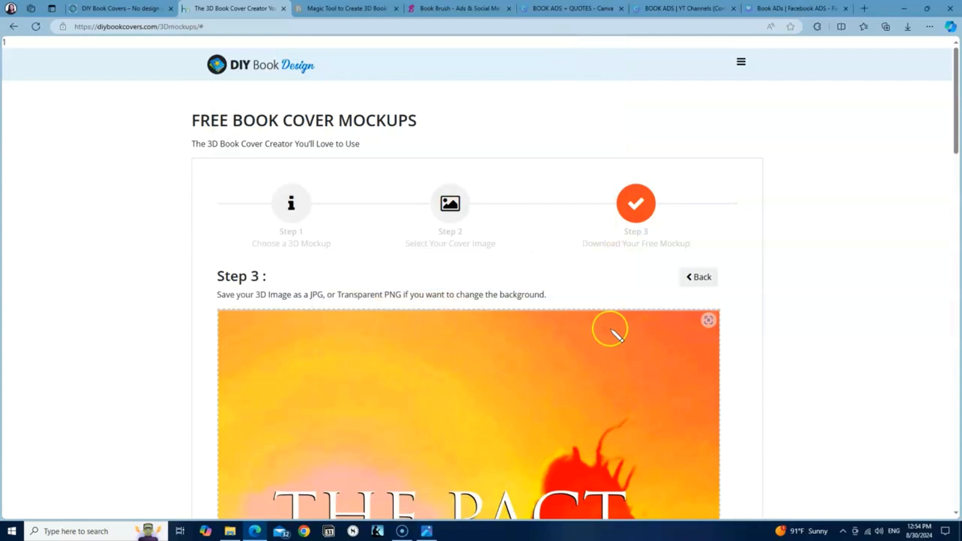
Switch to AllAuthor's Magic Tool page for creating 3D book mockups
scroll(679, 334, "down", 6)
scroll(681, 346, "up", 5)
scroll(679, 340, "up", 1)
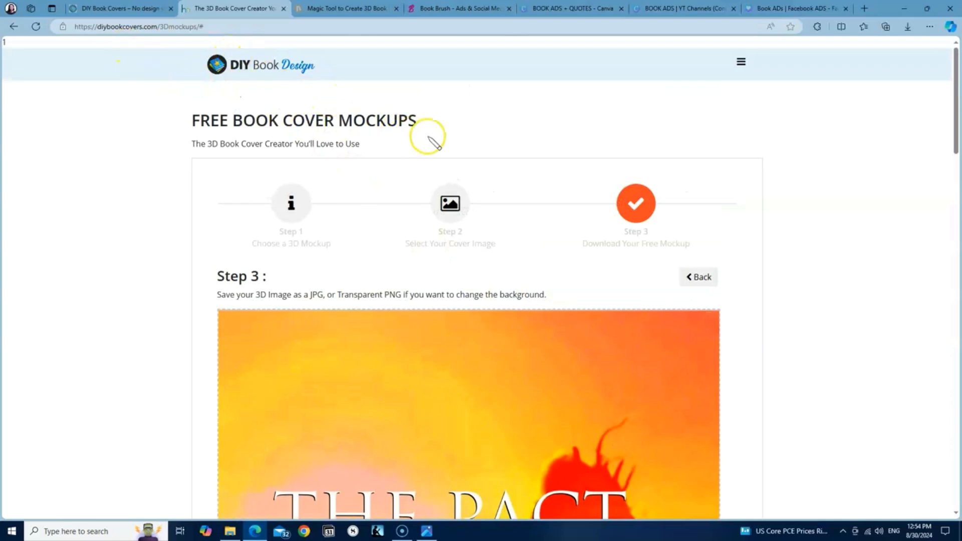
mouse_move(335, 6)
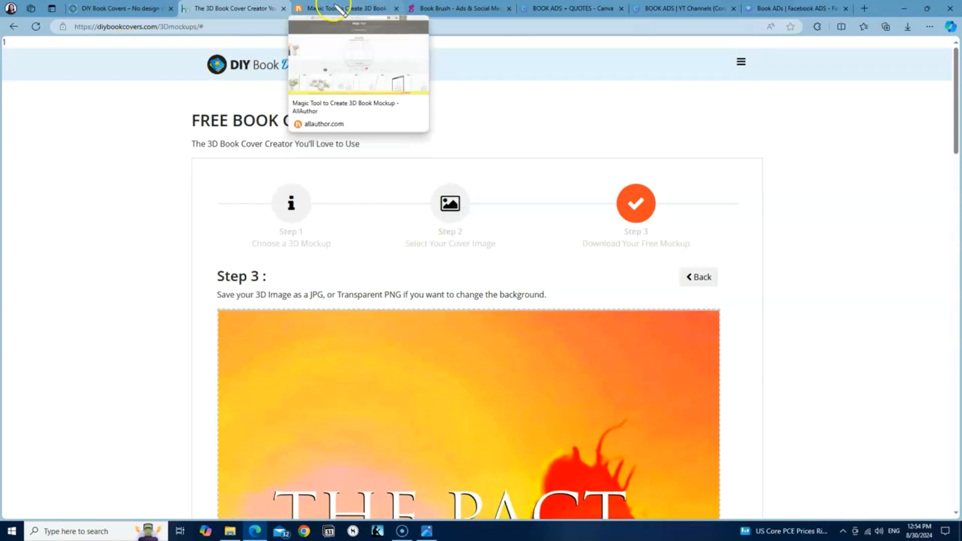
left_click(342, 9)
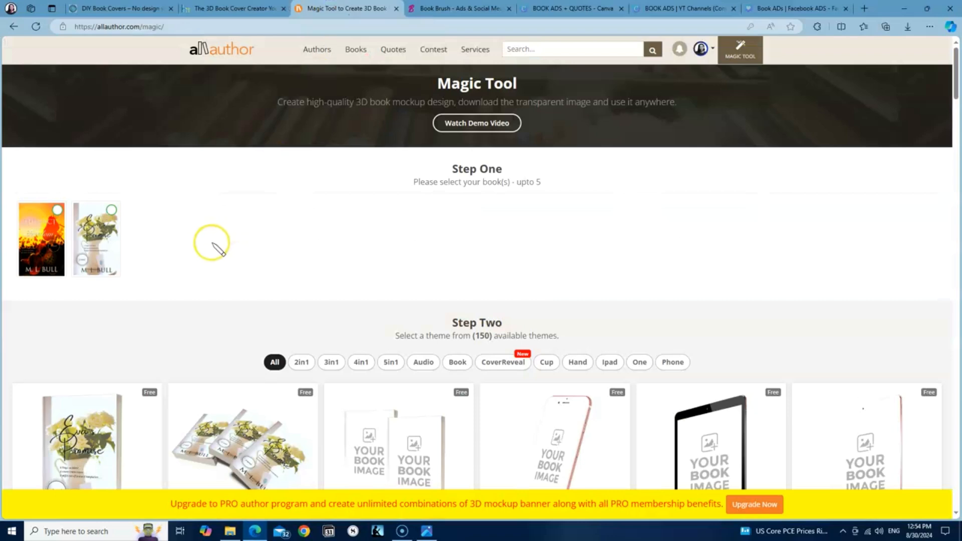
Select The Pact of Freedom as the book for the mockup
scroll(330, 211, "down", 2)
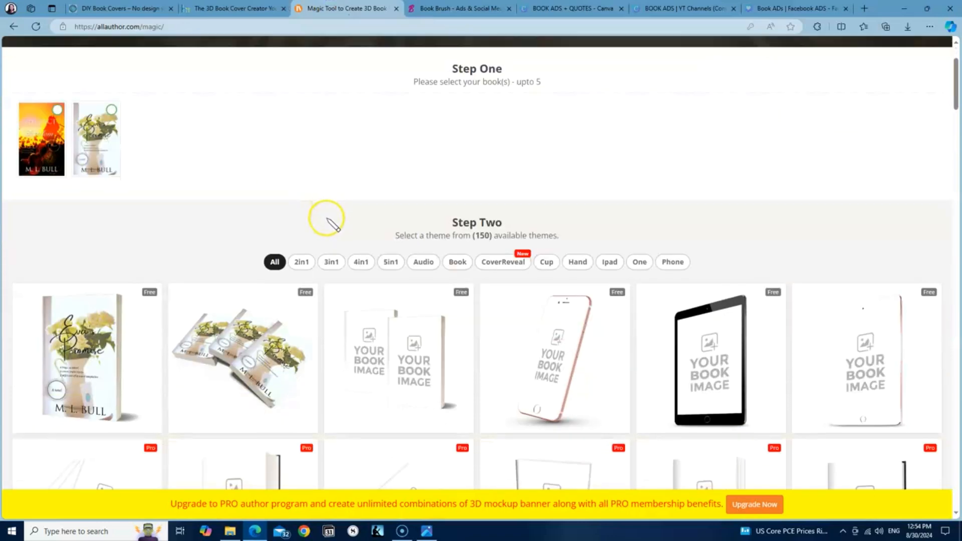
scroll(320, 248, "up", 2)
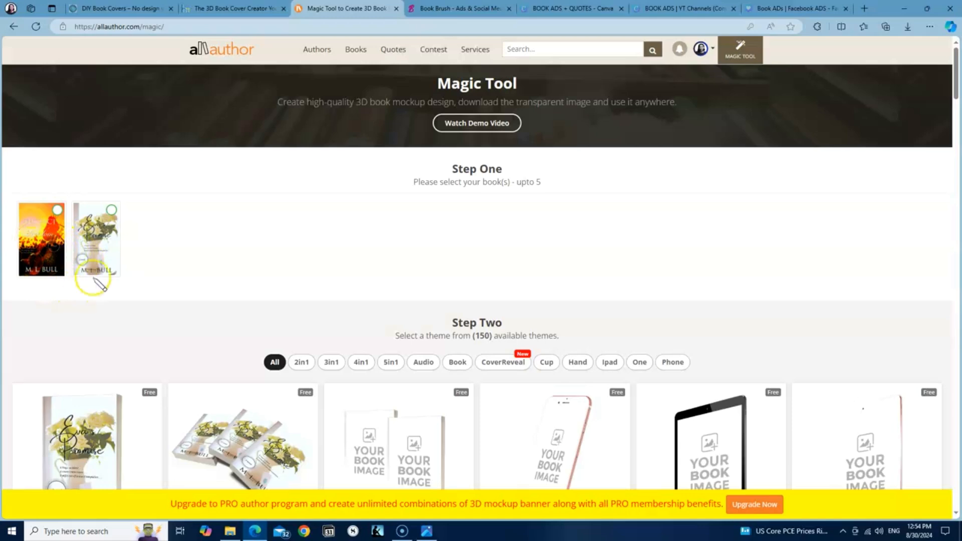
scroll(273, 373, "down", 3)
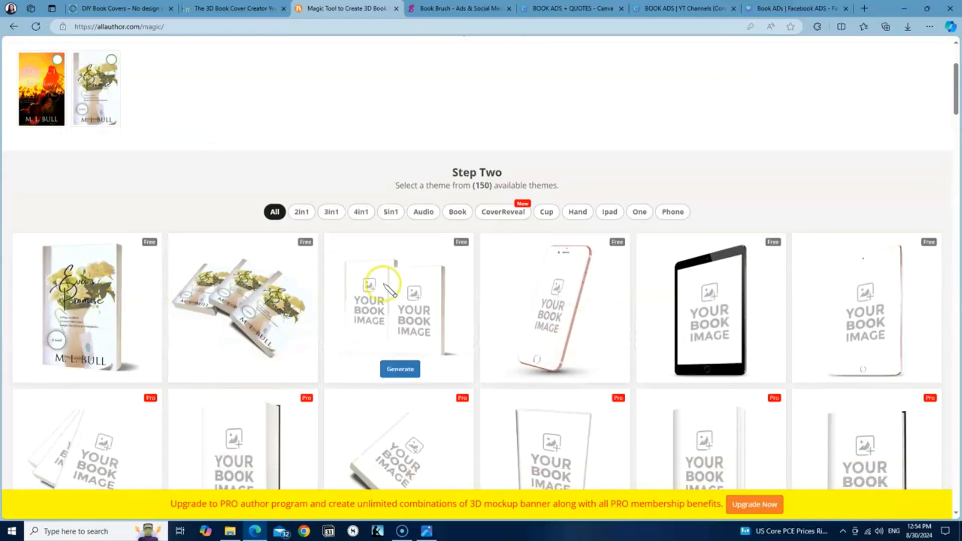
scroll(240, 293, "up", 1)
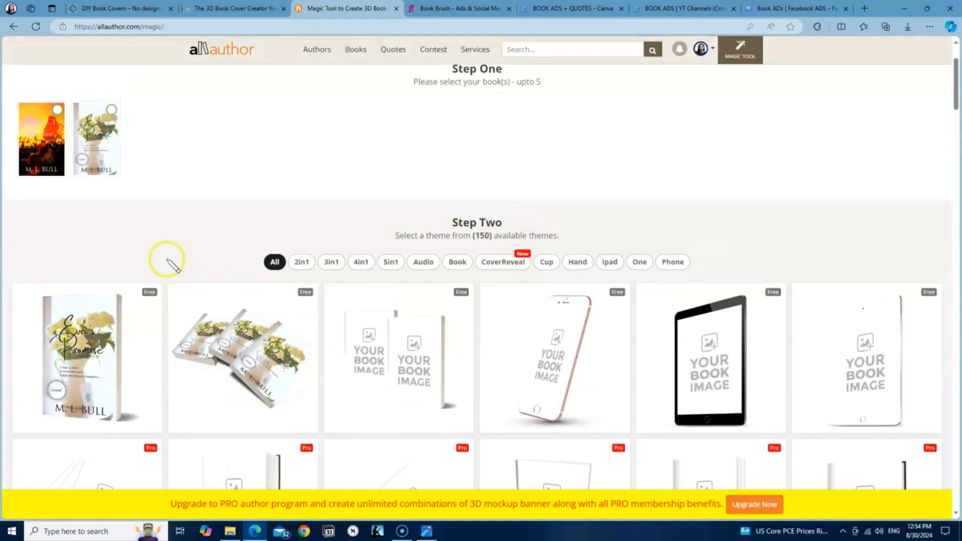
left_click(59, 110)
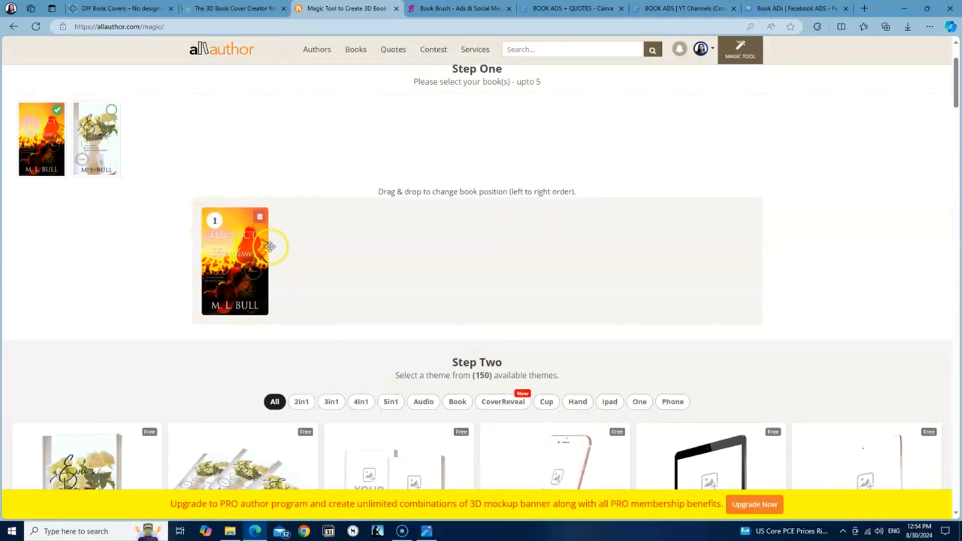
Generate a mockup of the selected book with the free theme showing two standing paperbacks side by side
scroll(346, 271, "down", 2)
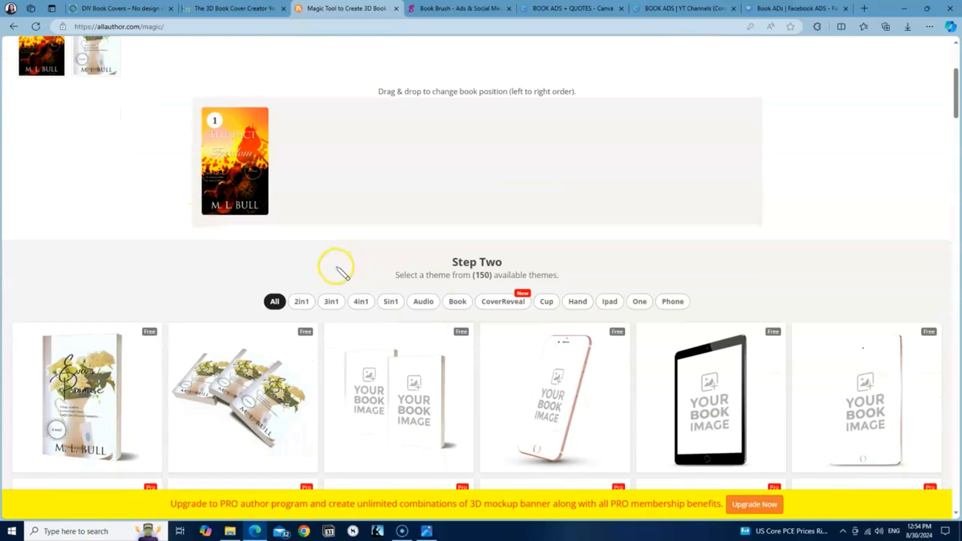
scroll(337, 267, "down", 2)
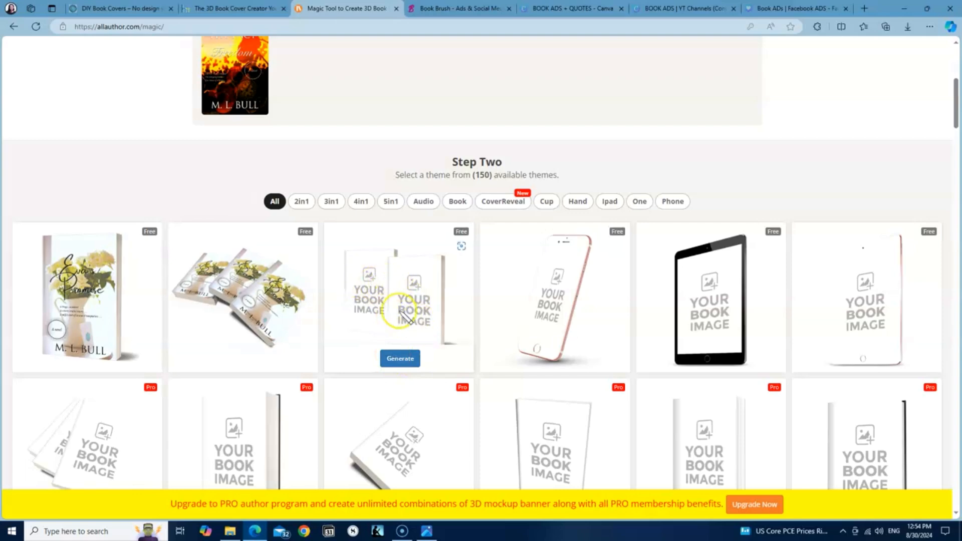
left_click(409, 359)
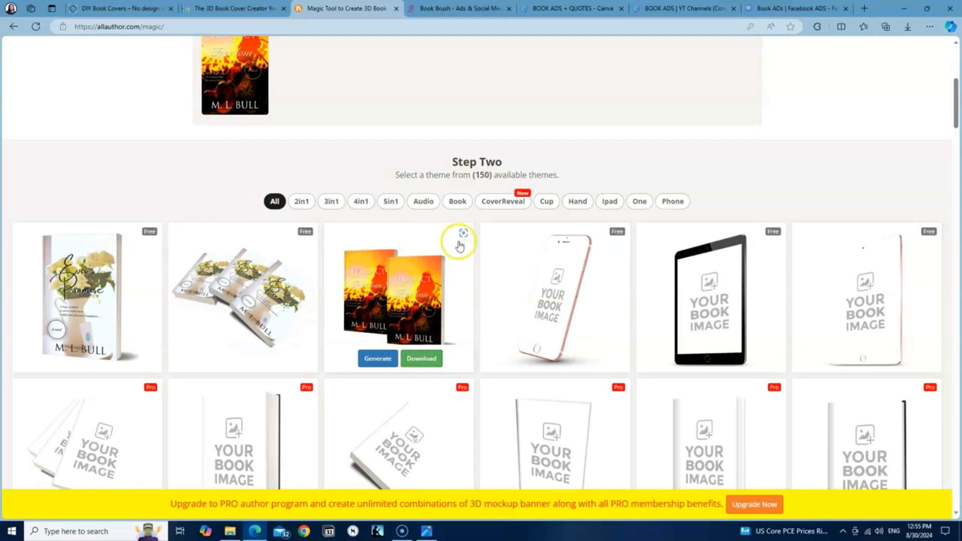
Preview the generated two-book mockup and download it as a transparent PNG
left_click(428, 358)
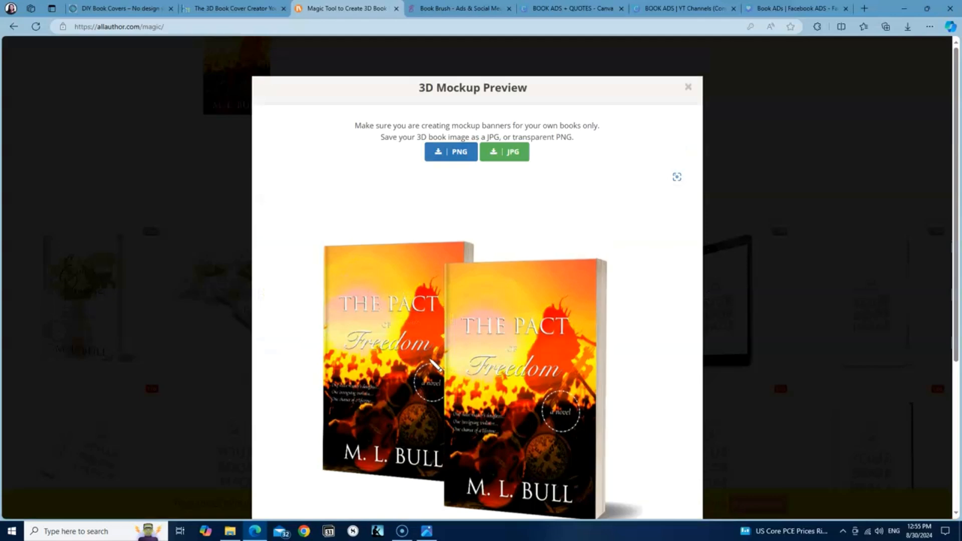
scroll(451, 361, "down", 3)
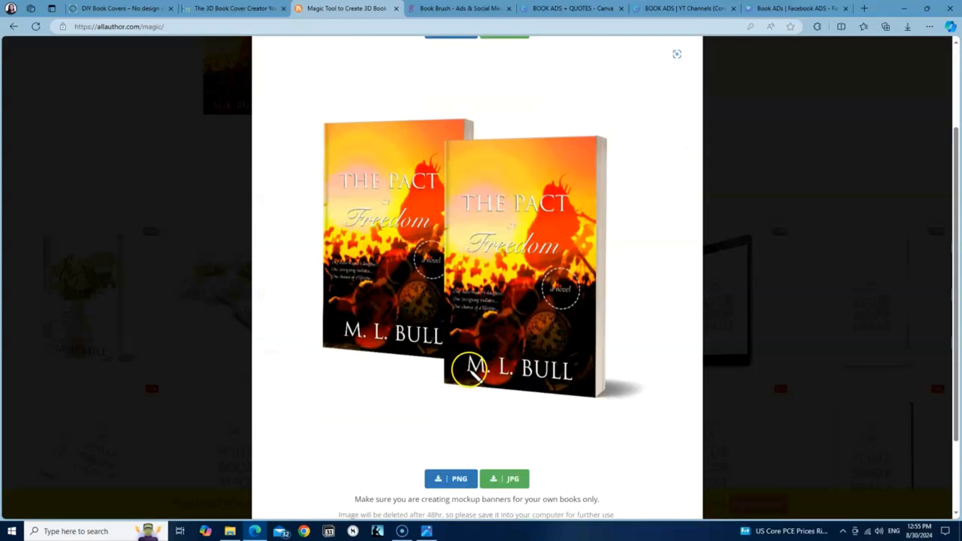
scroll(470, 373, "up", 3)
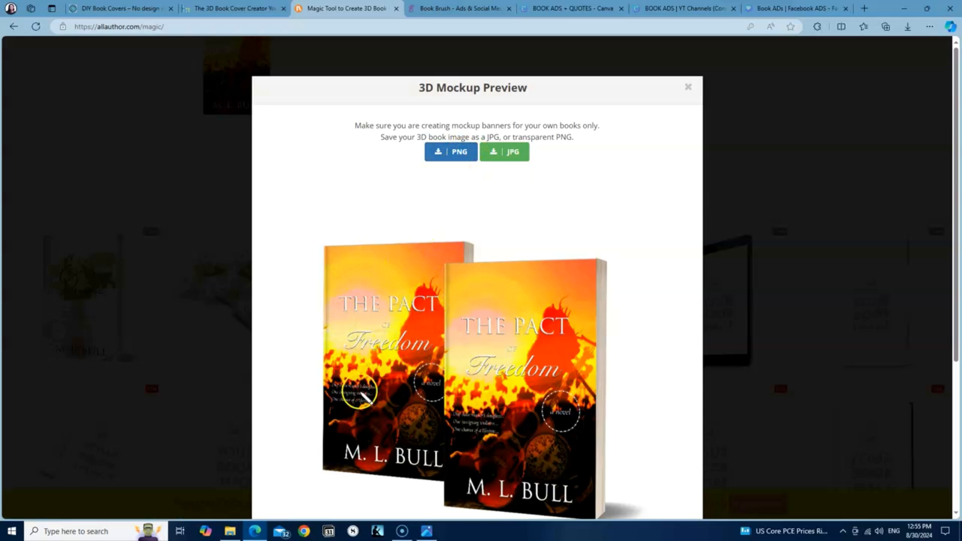
scroll(444, 261, "down", 3)
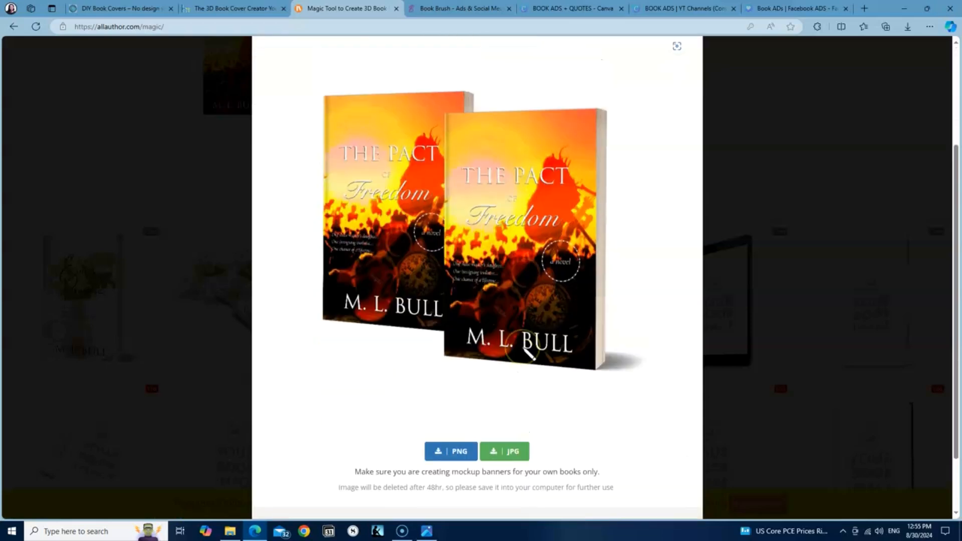
scroll(528, 354, "up", 3)
left_click(456, 154)
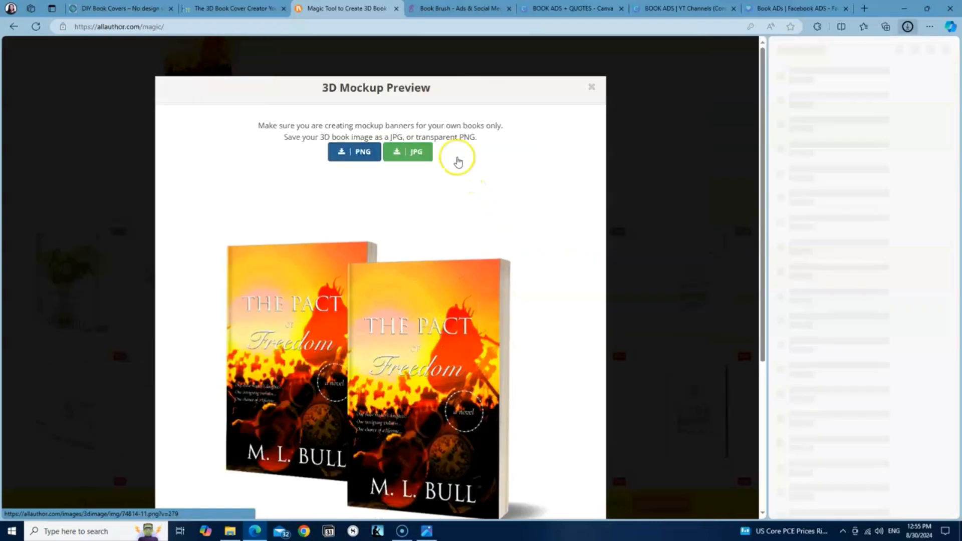
left_click(497, 191)
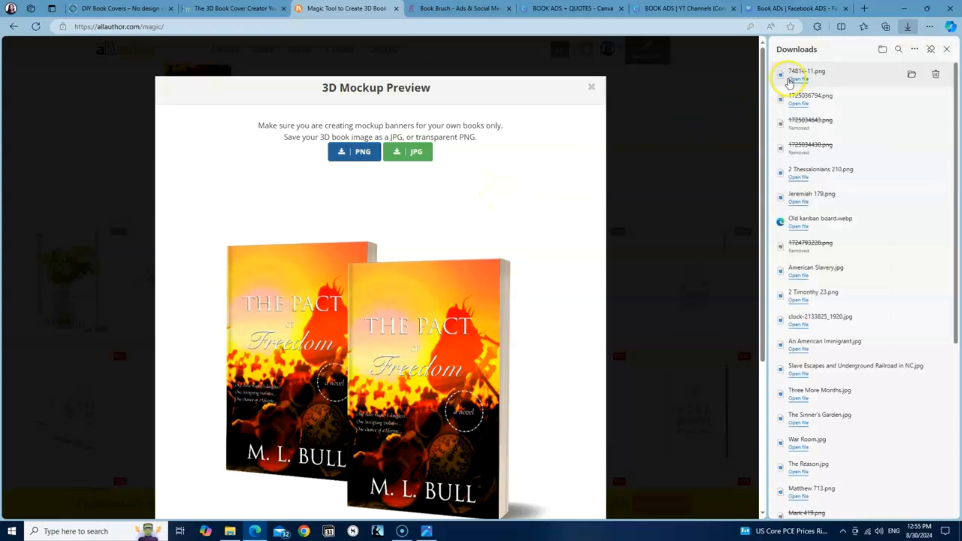
Open the downloaded 74814-11.png, examine the two-book image, minimize the viewer, and close the mockup preview
left_click(799, 80)
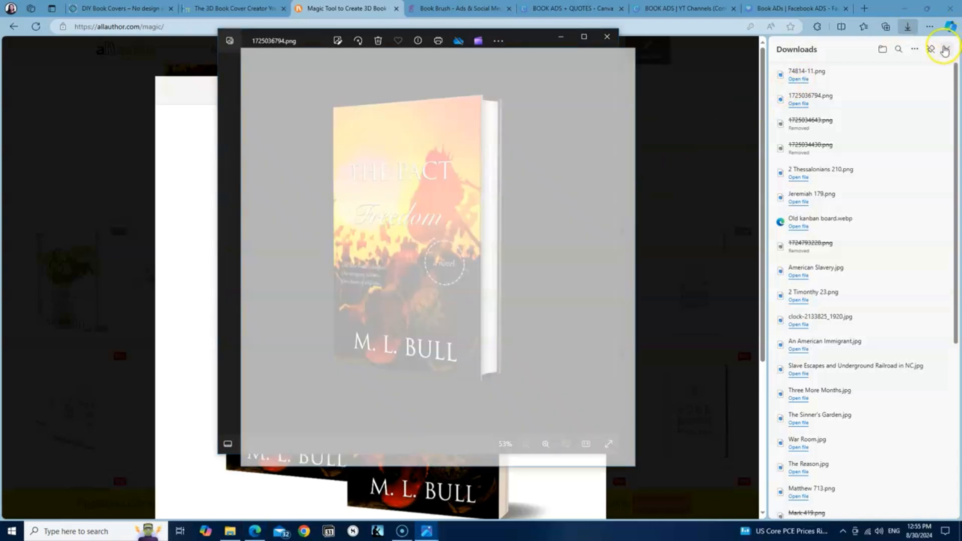
left_click(947, 49)
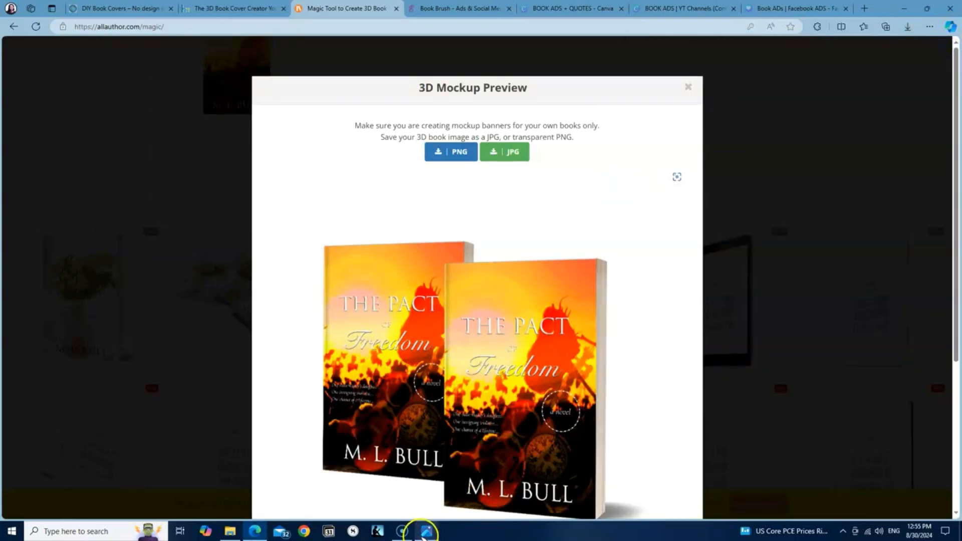
mouse_move(427, 534)
left_click(446, 437)
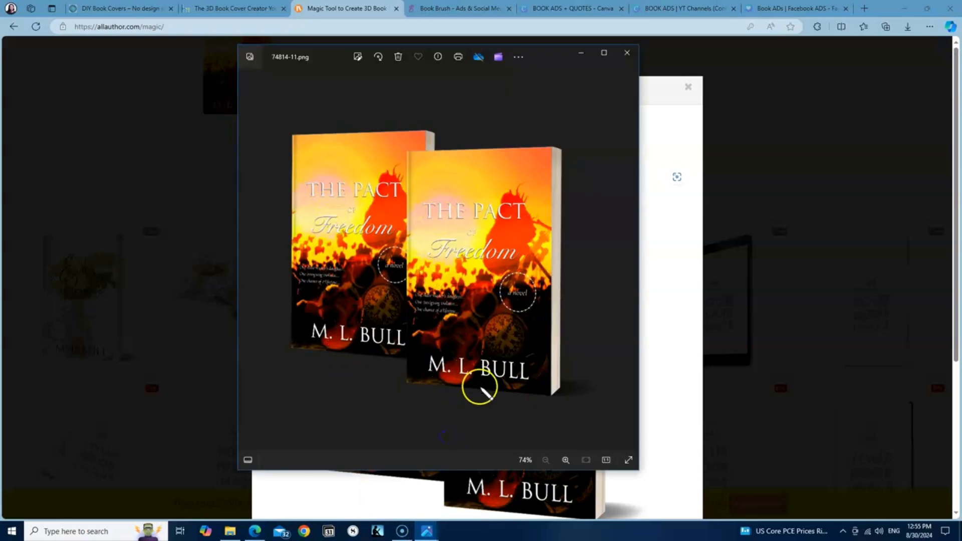
scroll(368, 266, "up", 1)
scroll(433, 271, "down", 1)
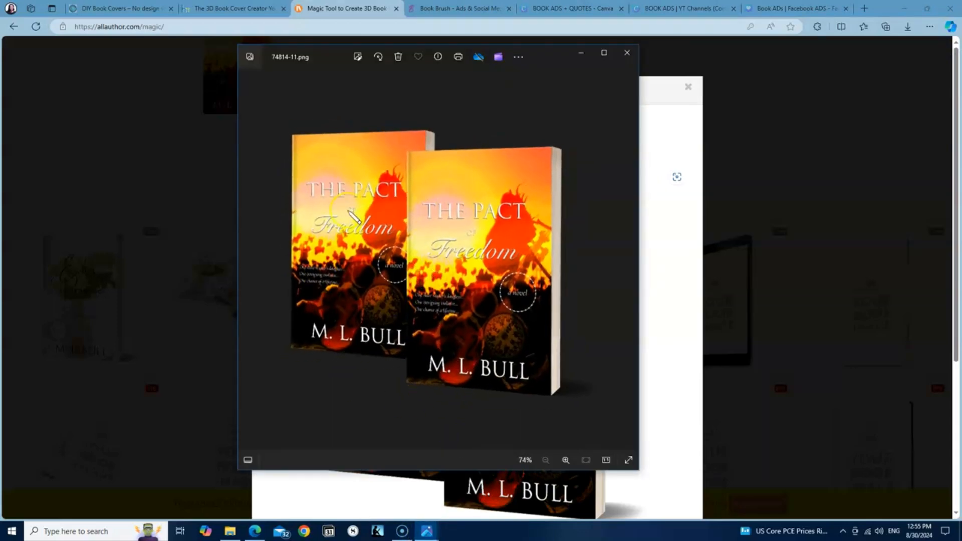
left_click(581, 53)
left_click(688, 88)
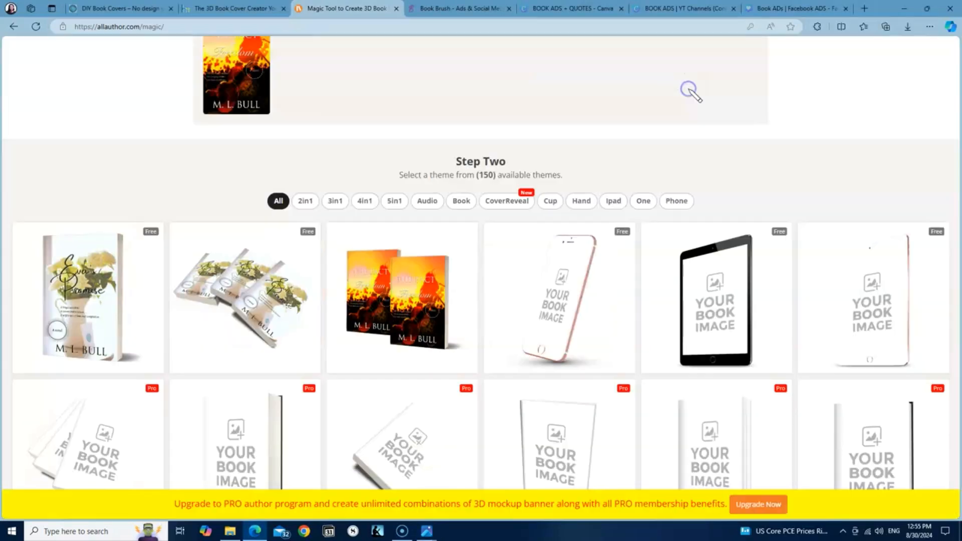
Switch to the BOOK ADS + QUOTES folder in Canva and look over its book ad designs
scroll(414, 230, "up", 2)
mouse_move(368, 381)
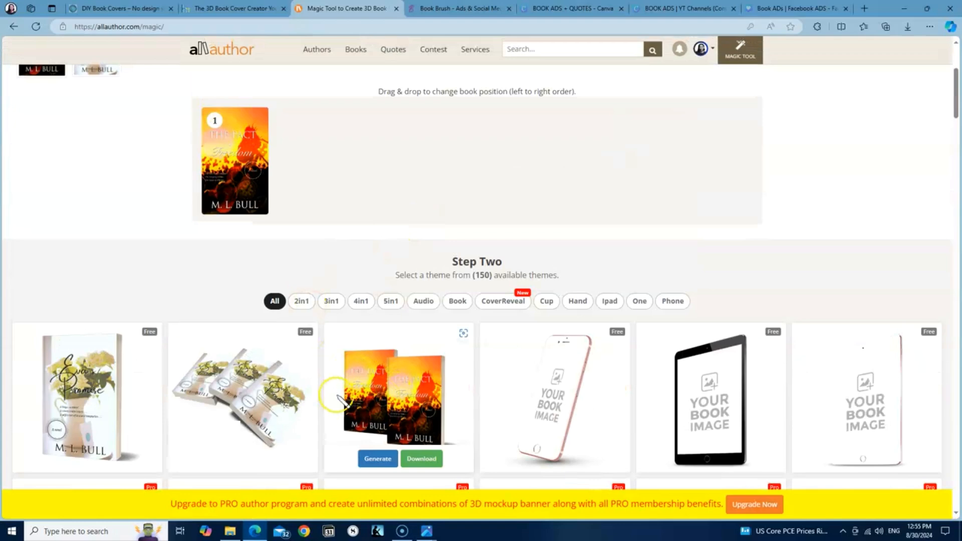
scroll(307, 286, "up", 3)
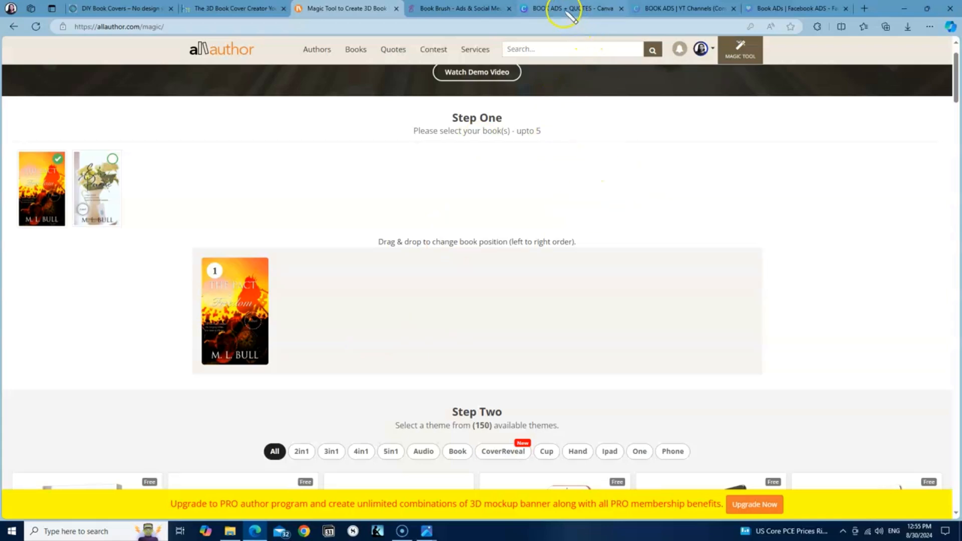
mouse_move(568, 9)
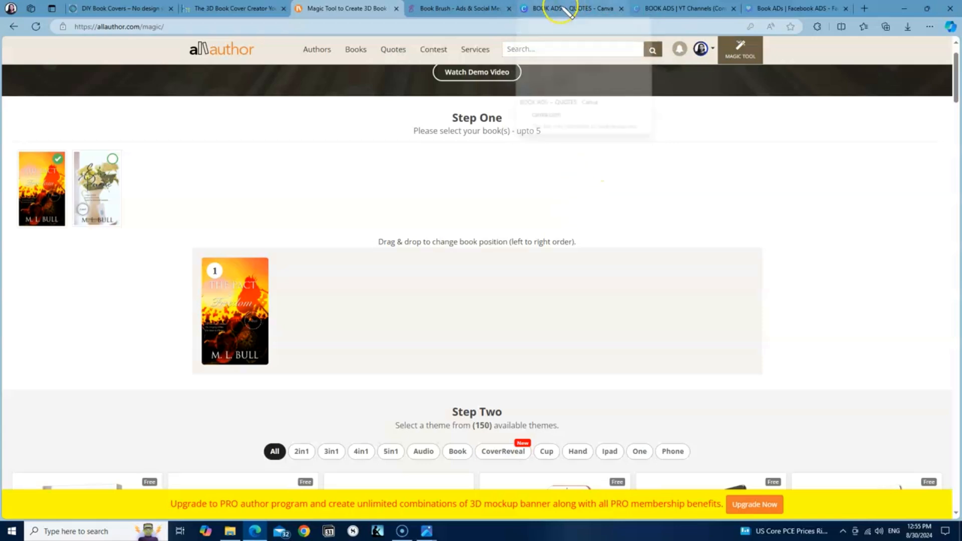
left_click(569, 8)
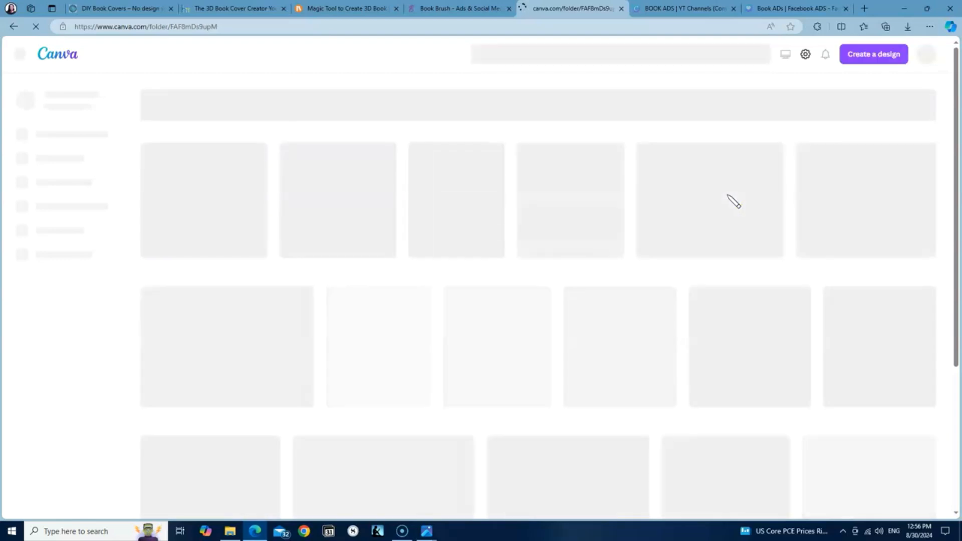
left_click(703, 159)
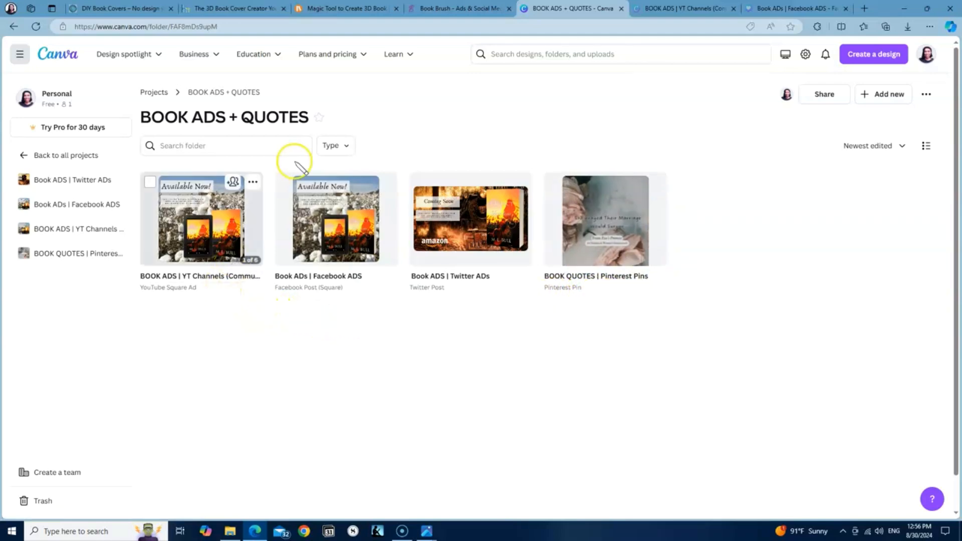
Switch to Book Brush and start a new Custom Creator project
left_click(449, 13)
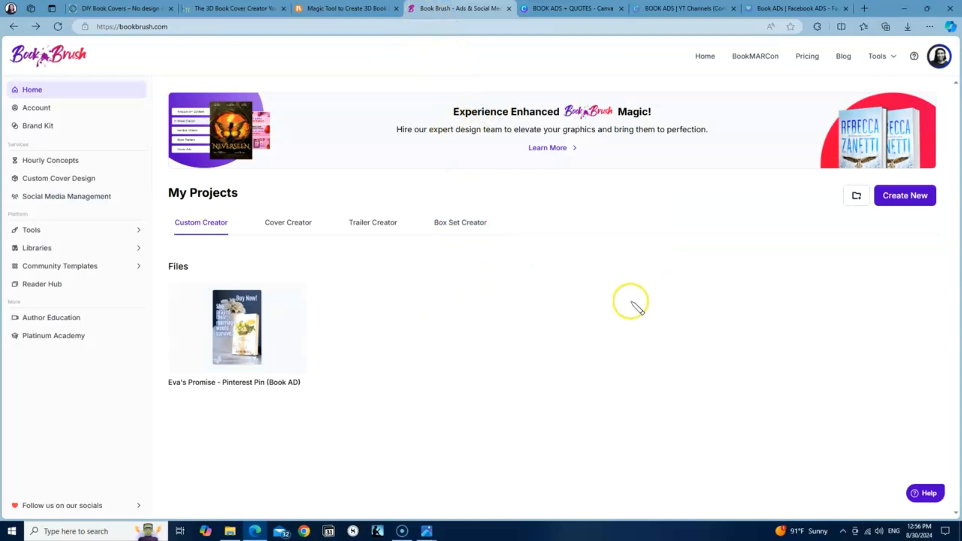
left_click(910, 201)
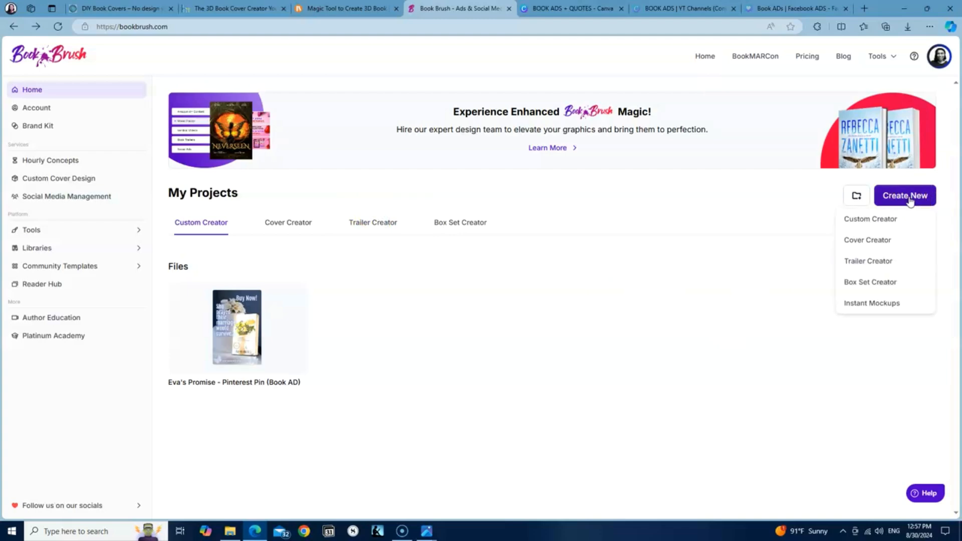
left_click(882, 219)
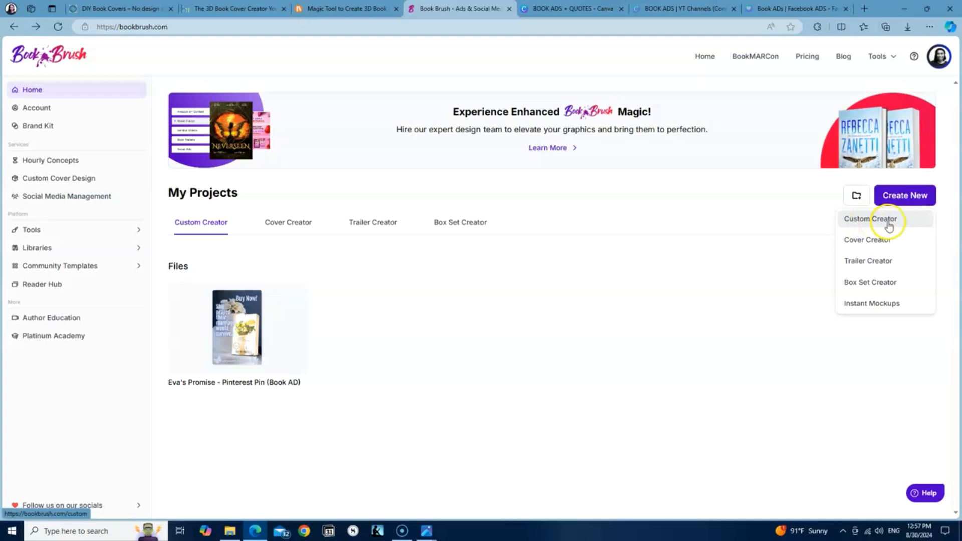
left_click(896, 221)
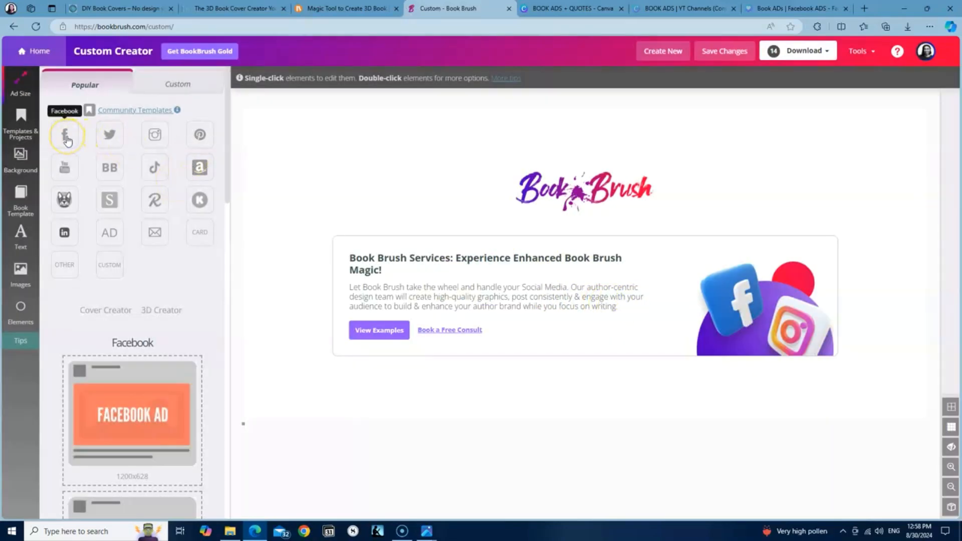
Browse the ad size presets offered for Facebook, Twitter, Instagram and Pinterest
left_click(67, 139)
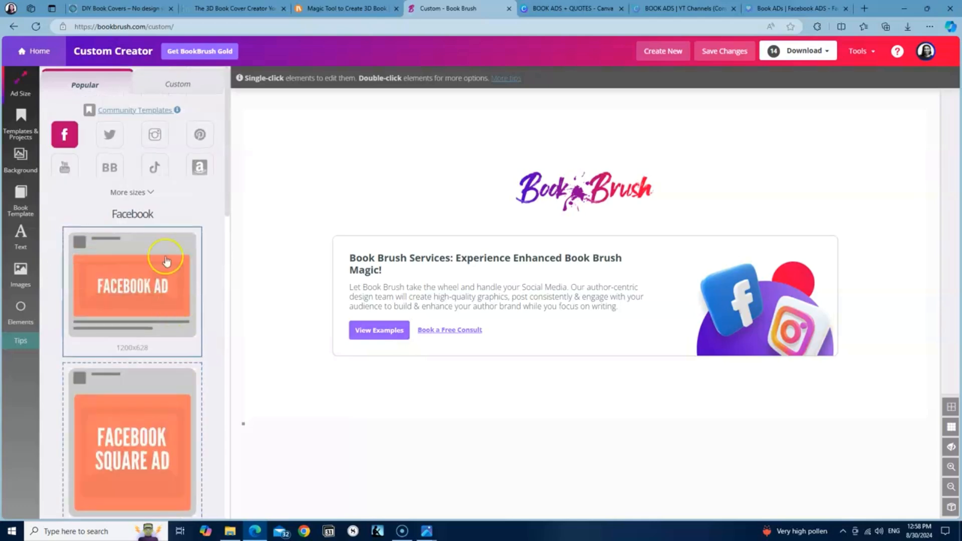
left_click(115, 136)
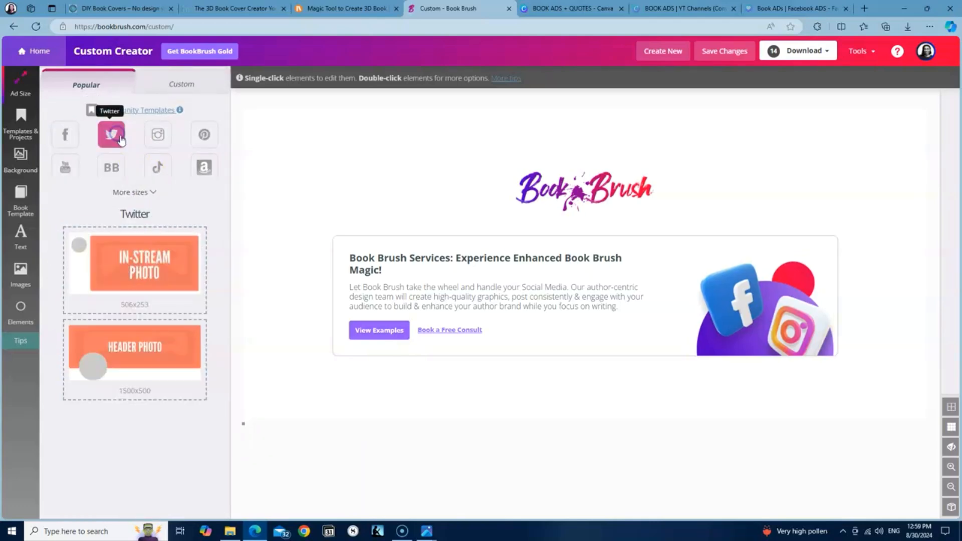
left_click(167, 137)
left_click(200, 134)
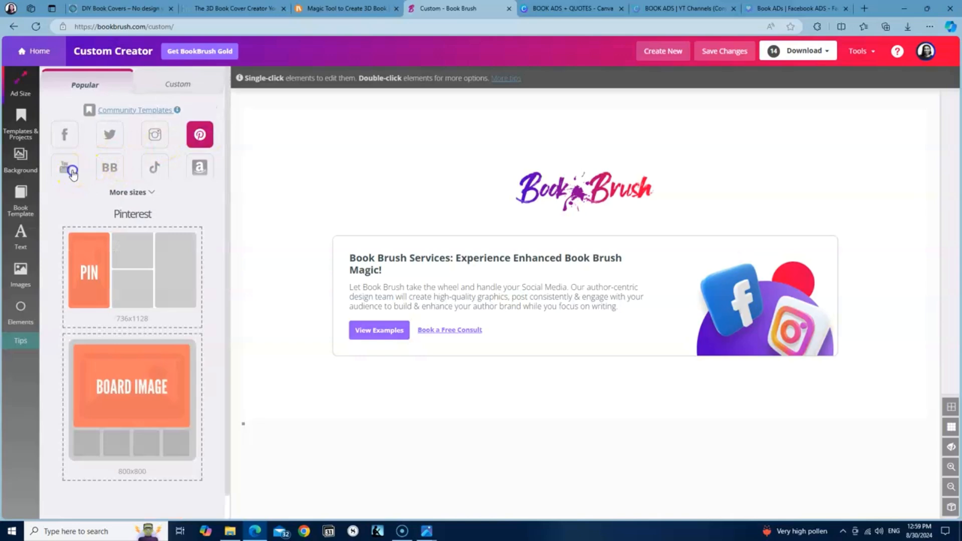
Create a blank canvas with the 300x250 BookBub Ad size
left_click(110, 170)
left_click(141, 312)
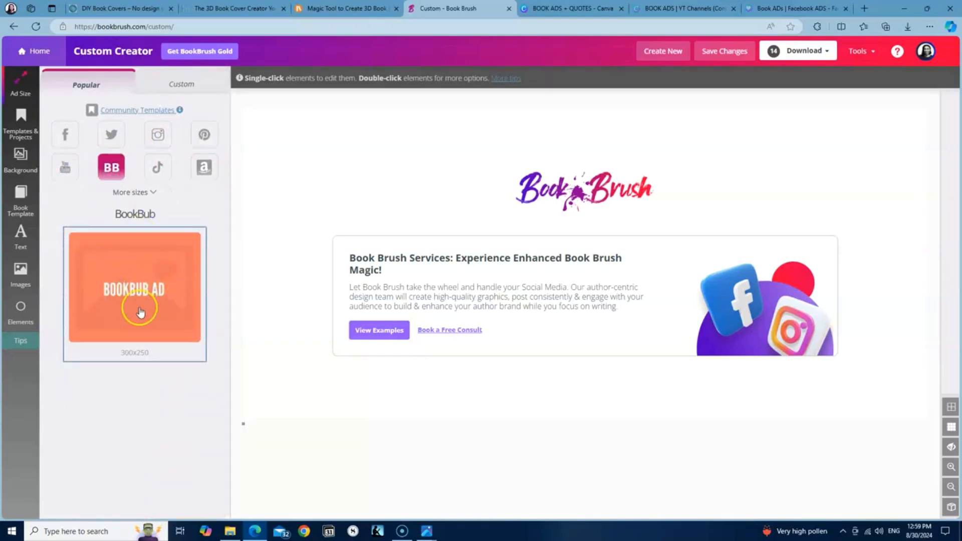
left_click(144, 283)
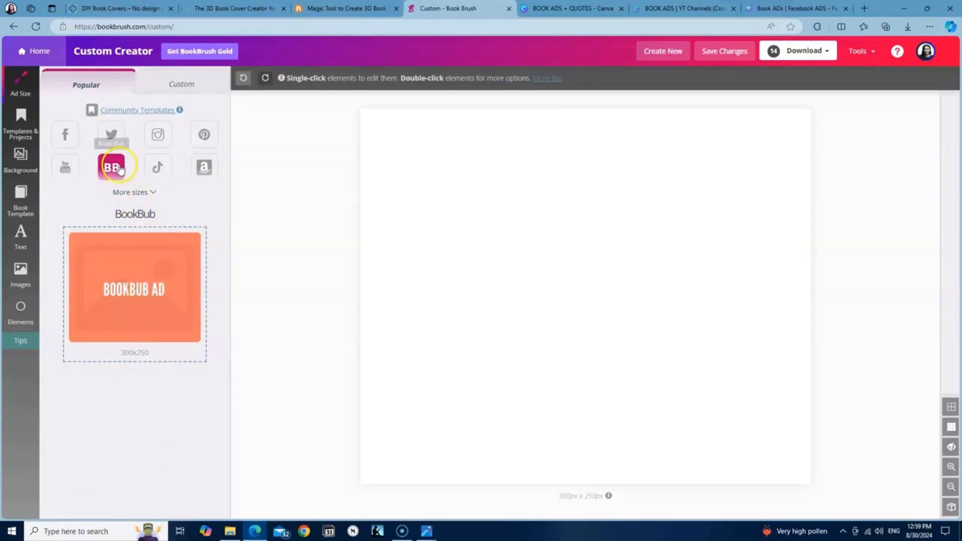
Add an upright physical book template showing the saved The Pact of Freedom cover to the canvas
left_click(23, 206)
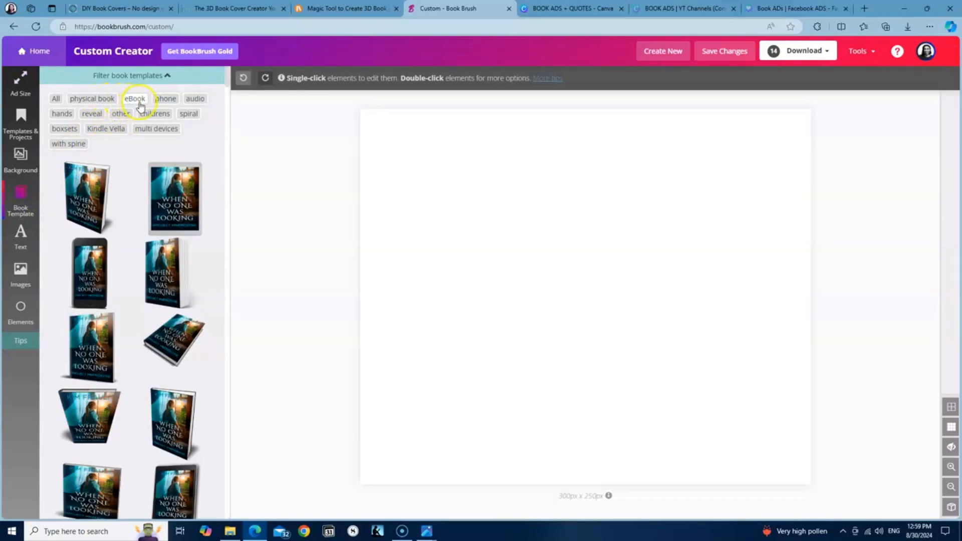
left_click(104, 99)
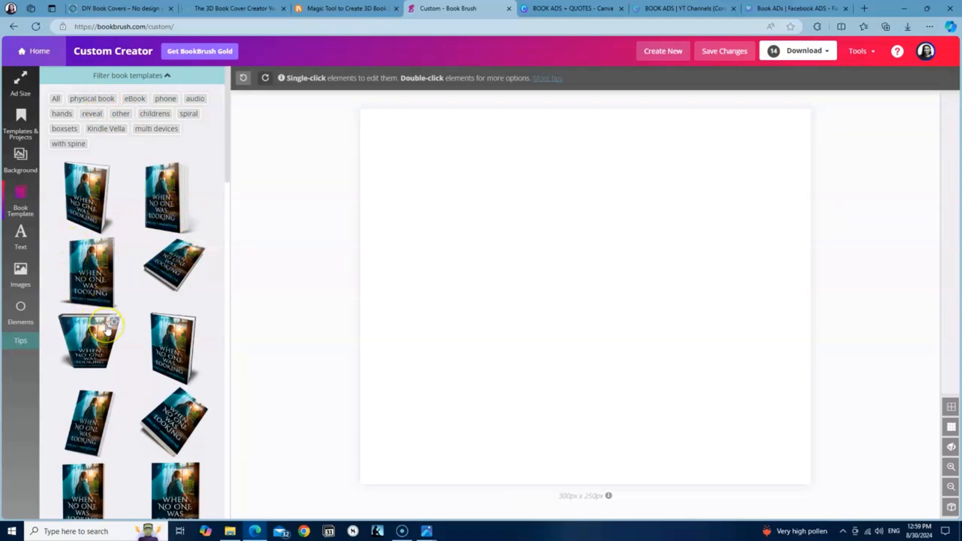
scroll(107, 329, "down", 2)
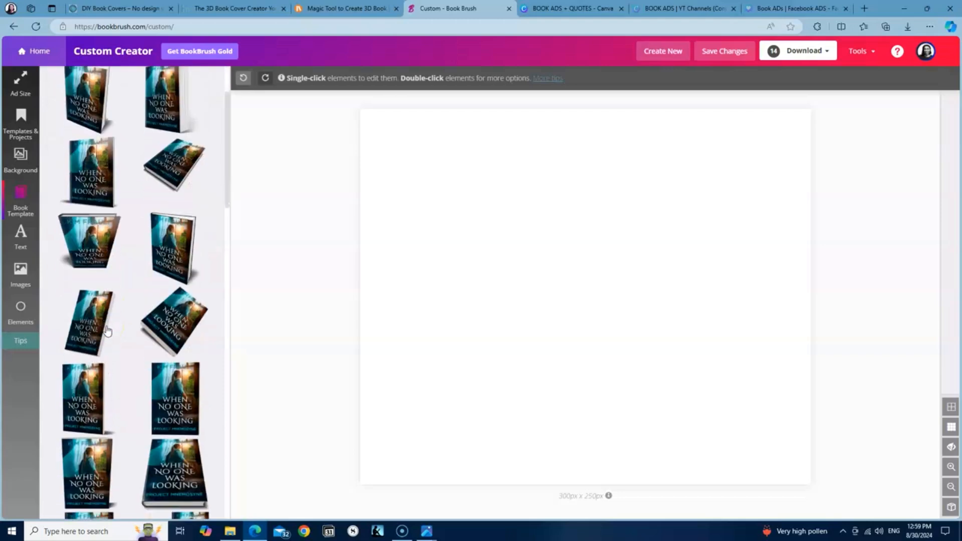
scroll(107, 329, "down", 1)
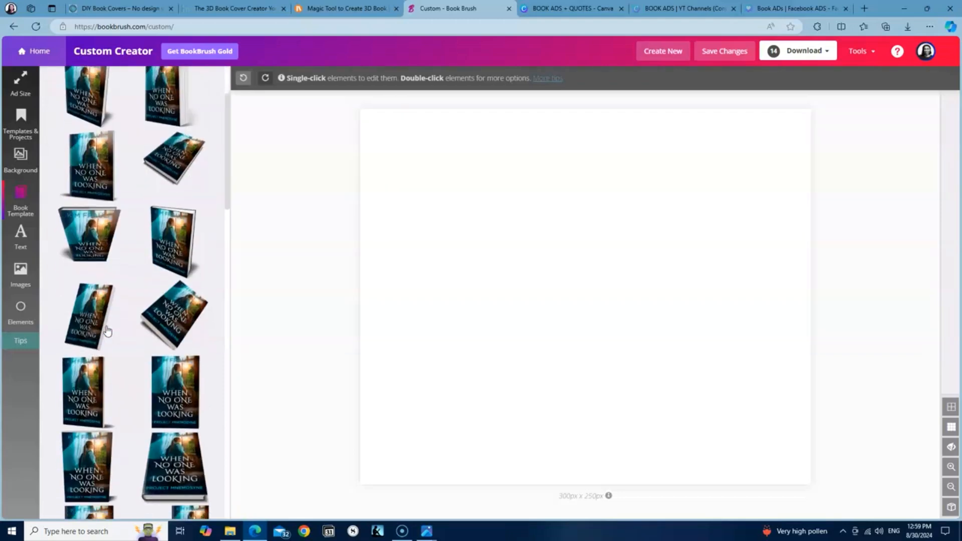
scroll(106, 331, "down", 2)
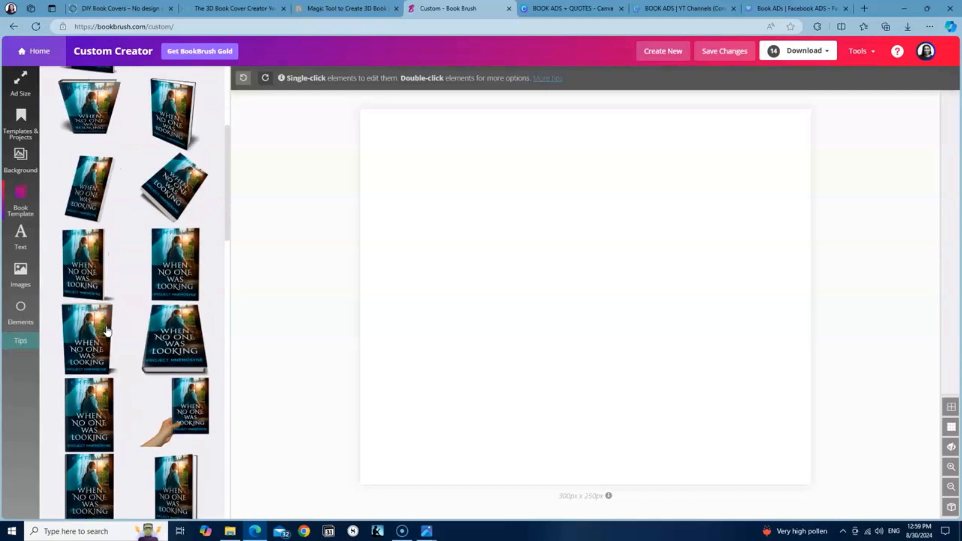
scroll(107, 331, "down", 1)
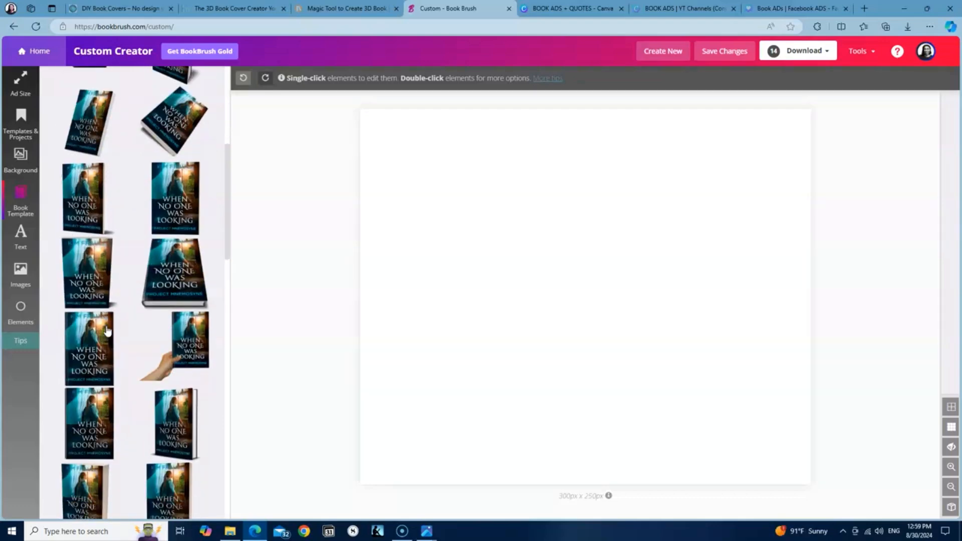
scroll(107, 330, "down", 1)
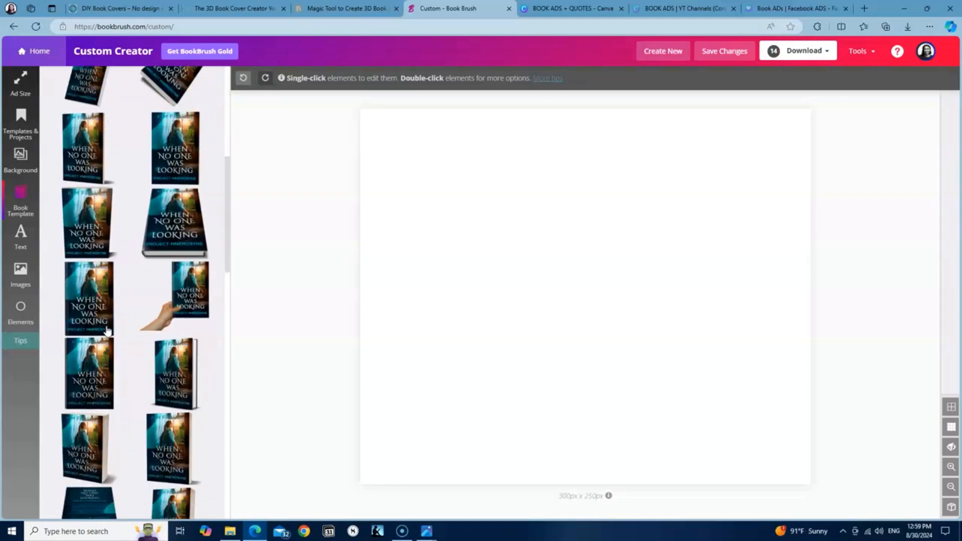
left_click(176, 370)
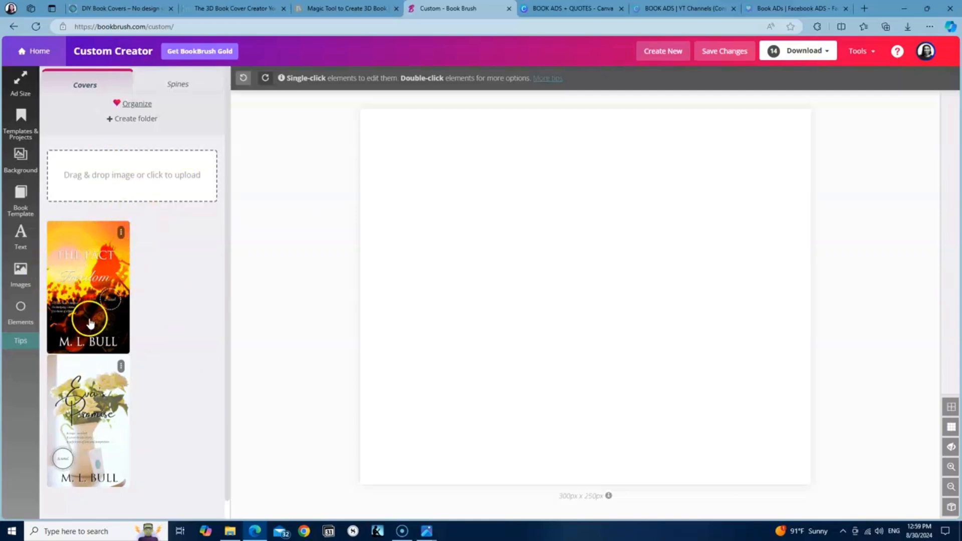
left_click(108, 280)
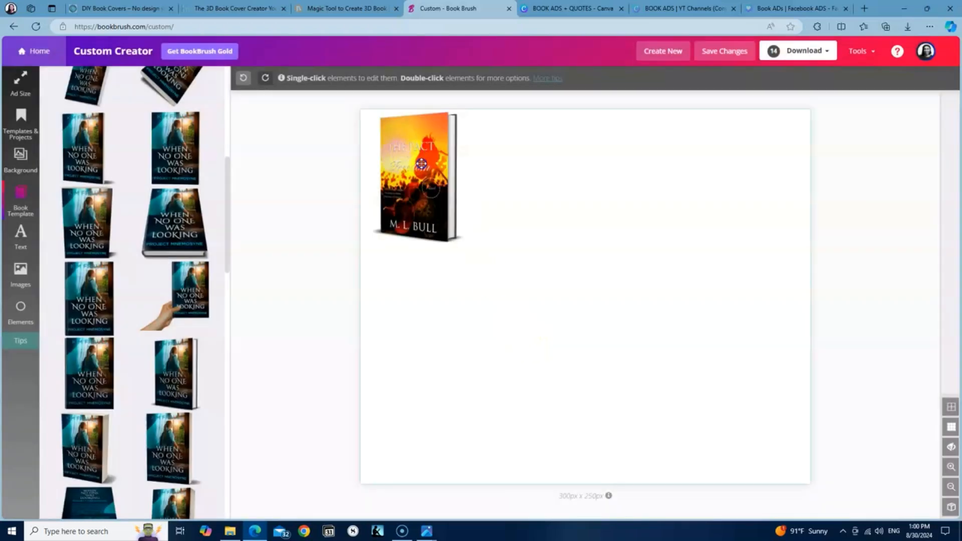
Move the 3D book to the right half of the canvas and enlarge it to about three quarters of the canvas height
left_click(472, 180)
left_click_drag(446, 237, 680, 265)
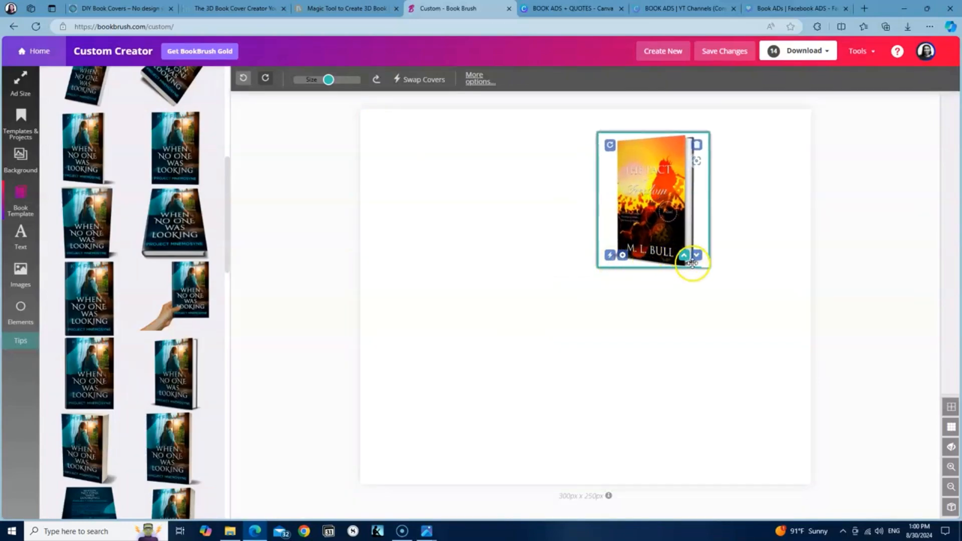
left_click_drag(704, 268, 782, 421)
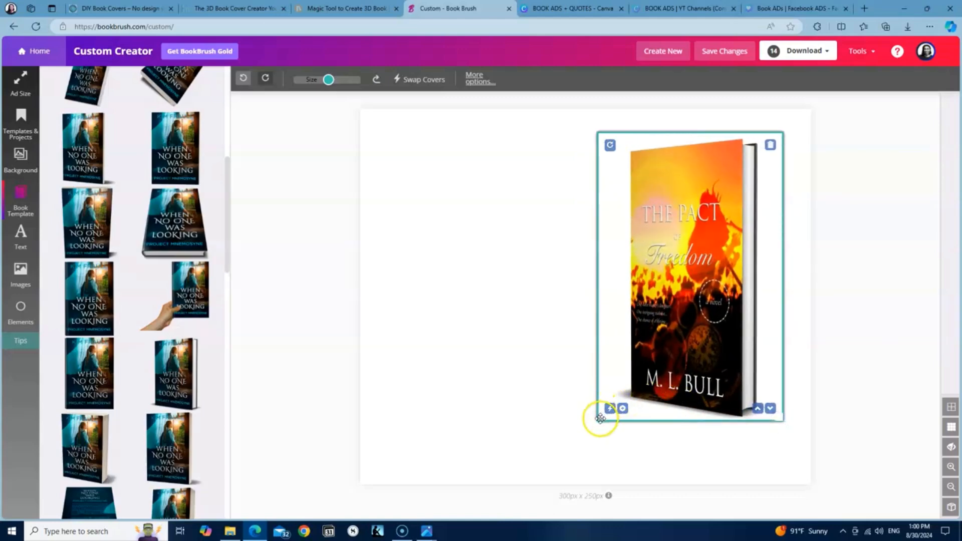
left_click_drag(596, 417, 534, 414)
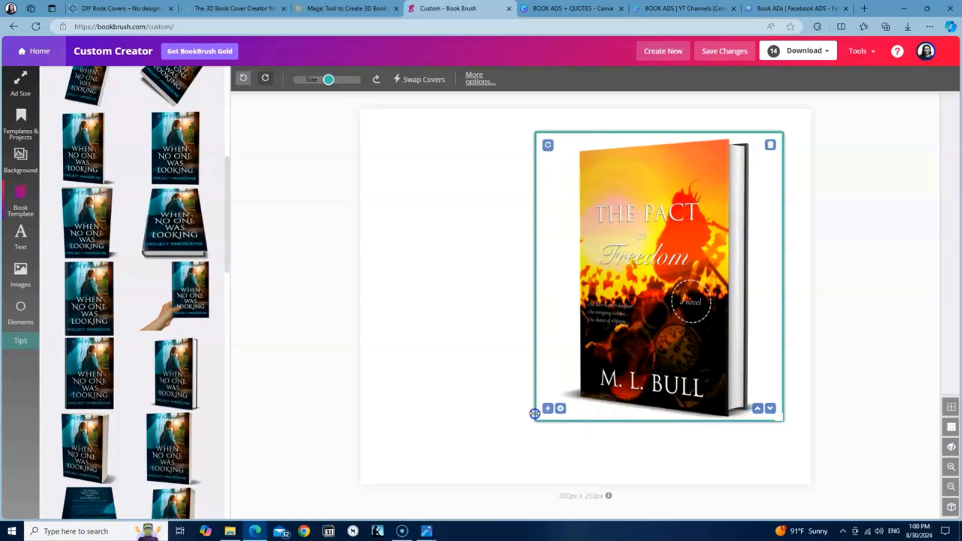
mouse_move(654, 349)
left_mouse_down()
mouse_move(650, 368)
mouse_move(660, 362)
left_mouse_up()
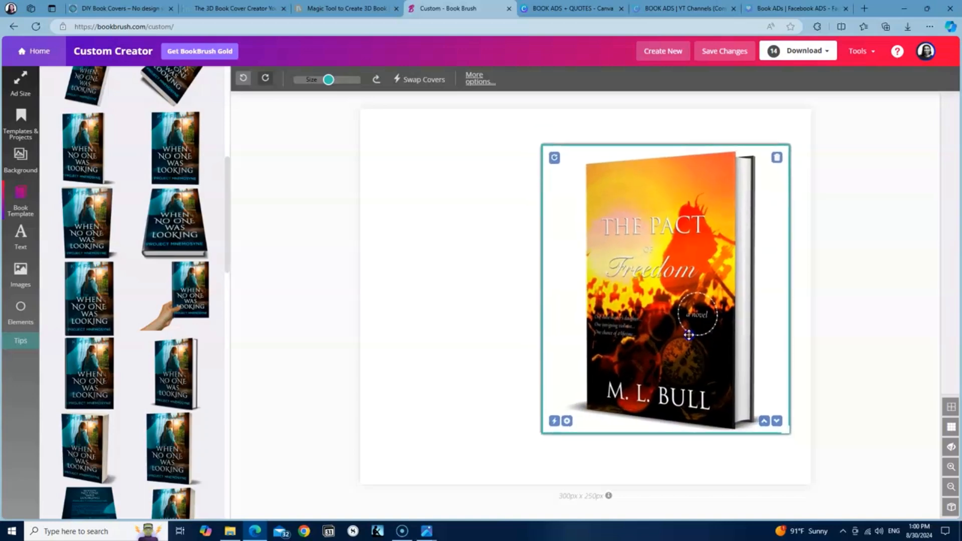
left_click(720, 462)
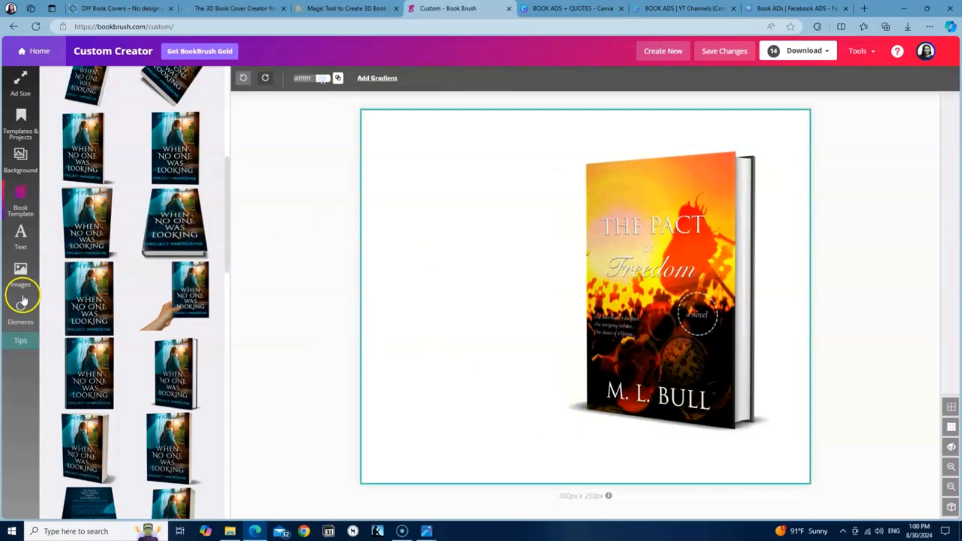
Upload railroad-163518_1920.jpg from the Ad Backgrounds folder inside BOOK ADS + QUOTES as the background image
left_click(20, 161)
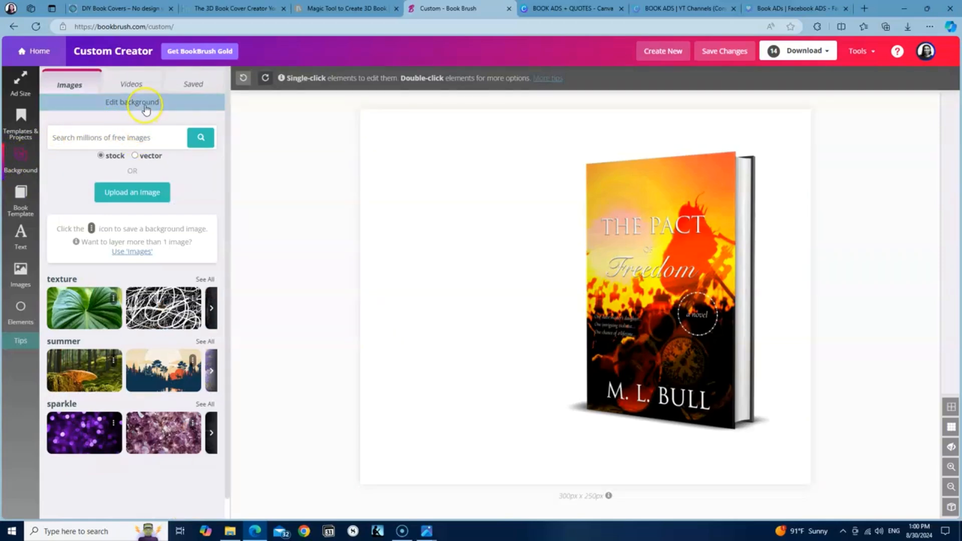
left_click(149, 193)
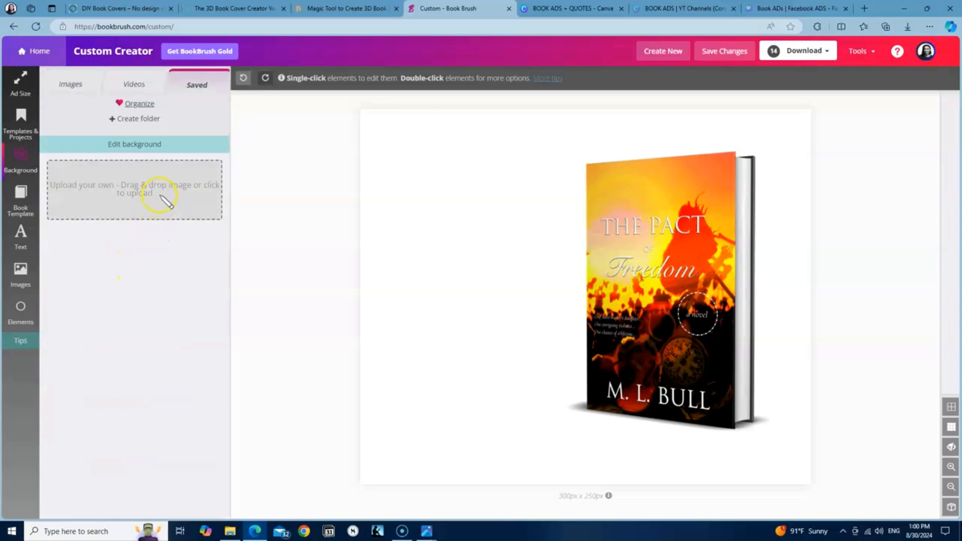
left_click(161, 190)
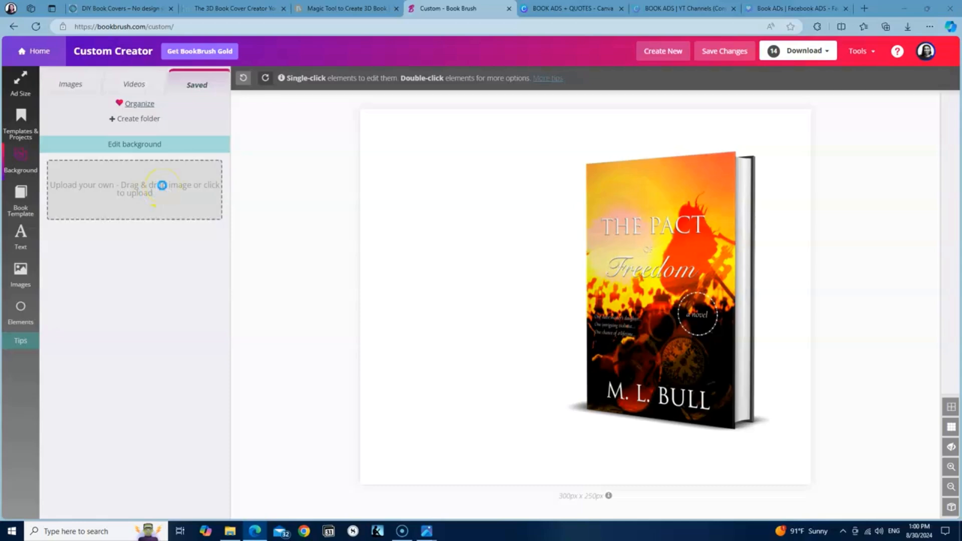
left_click(164, 186)
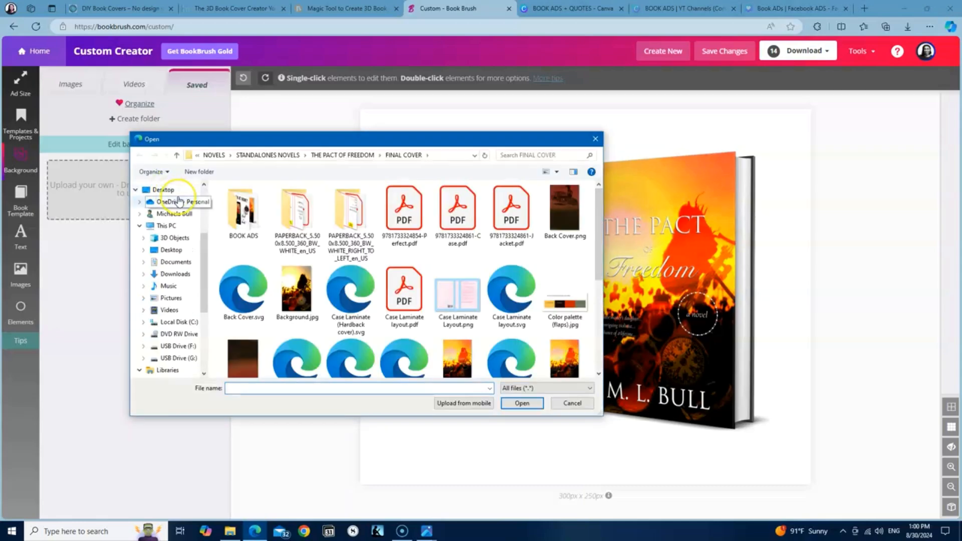
double_click(254, 215)
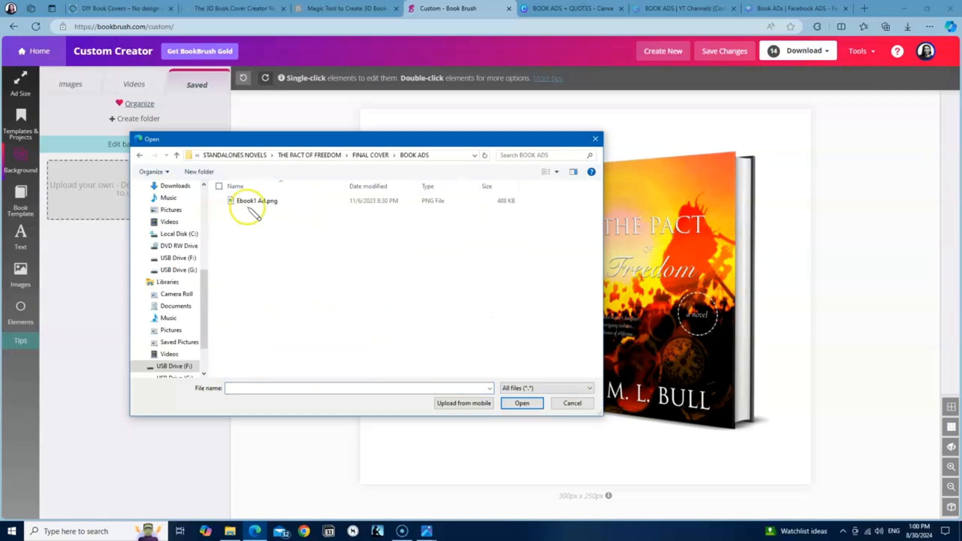
left_click(140, 156)
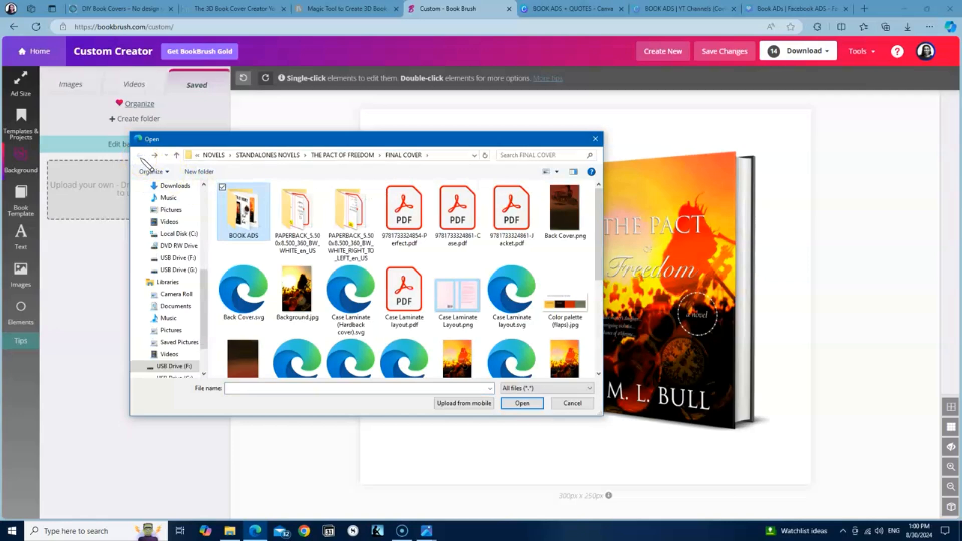
left_click(332, 154)
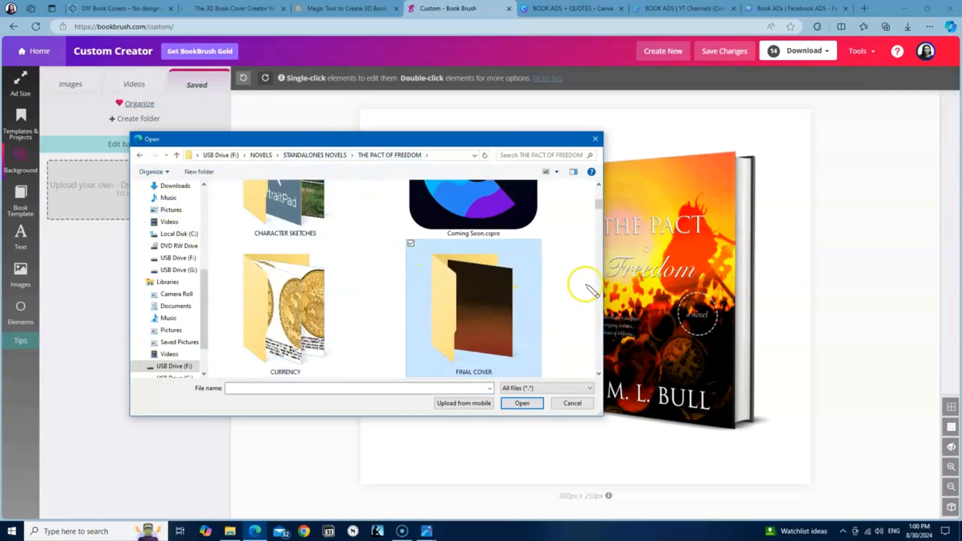
left_click_drag(598, 204, 597, 187)
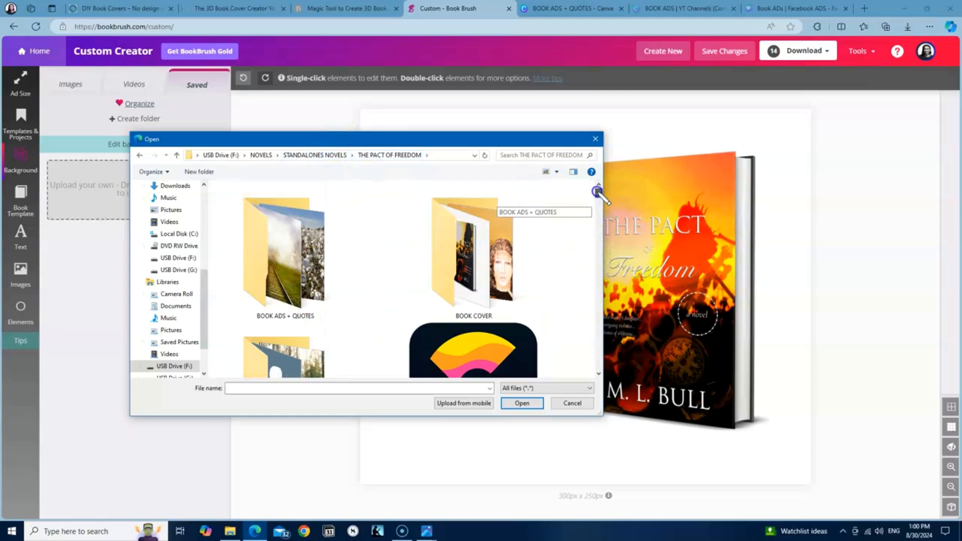
double_click(327, 250)
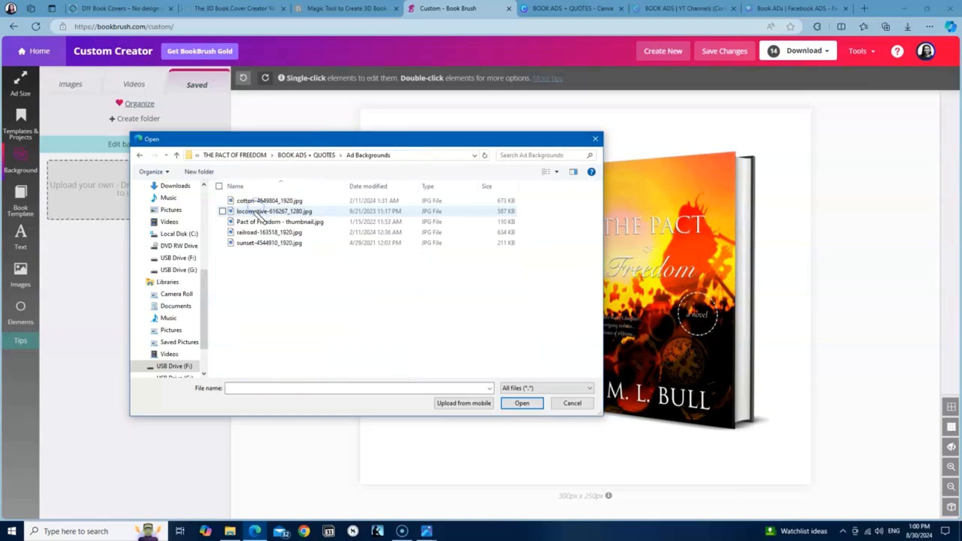
left_click(306, 232)
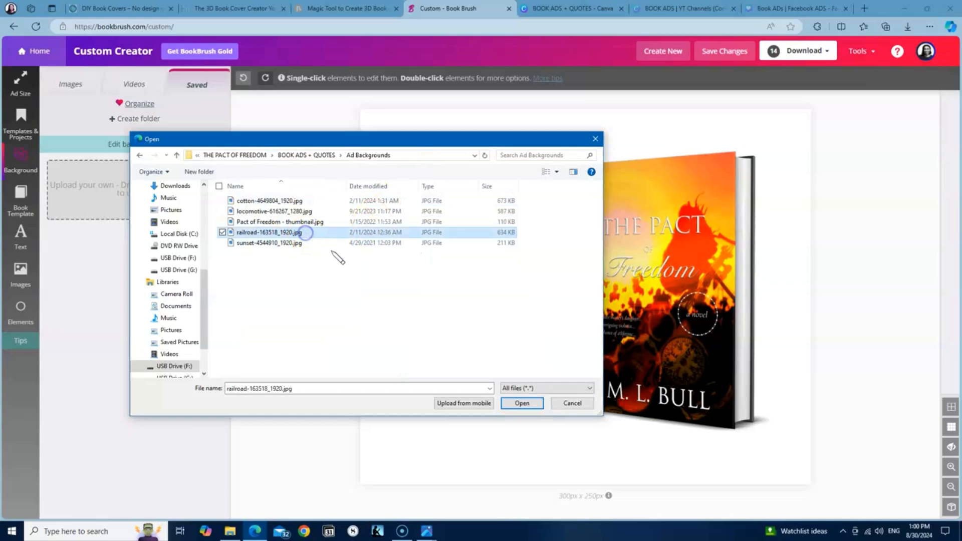
left_click(522, 403)
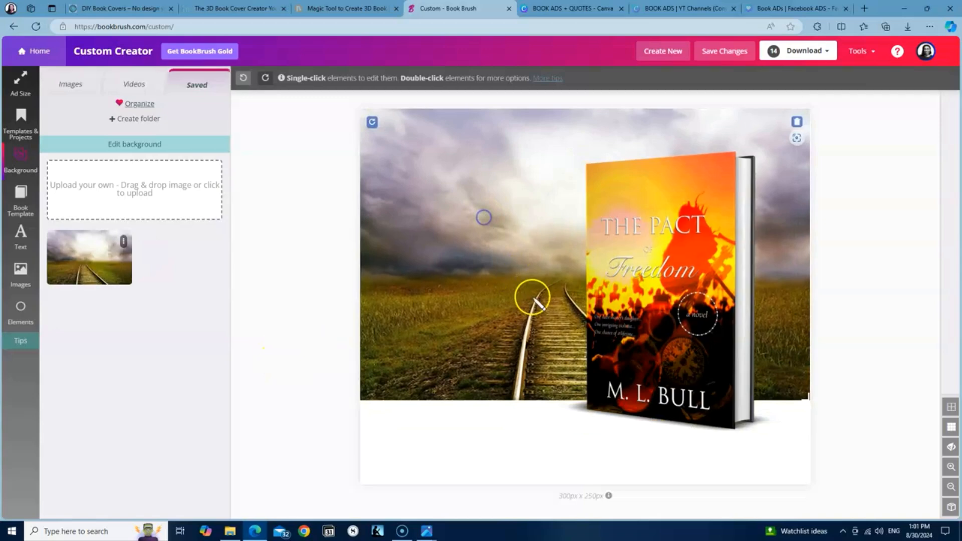
Enlarge the railroad background to fill the whole canvas and shift it so the tracks run beside the book
left_click(427, 367)
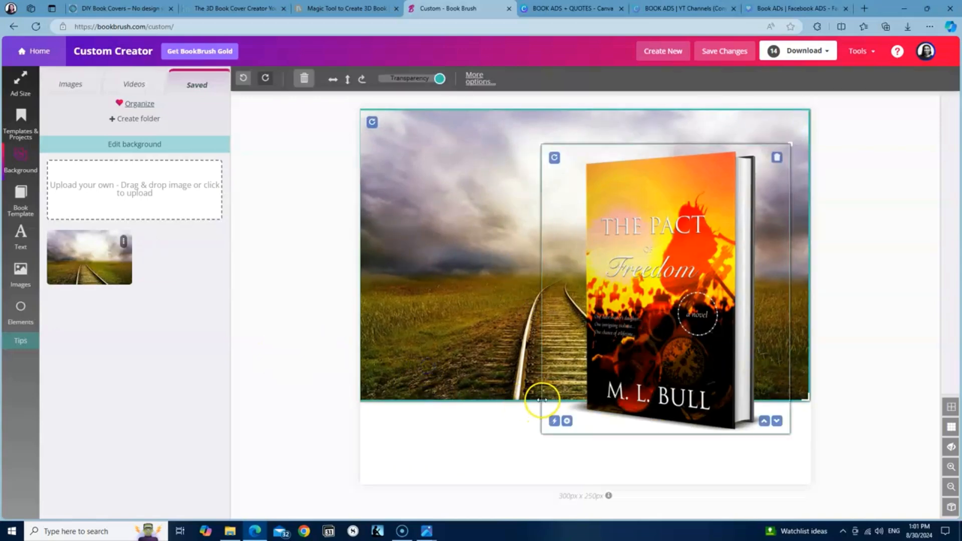
left_click_drag(534, 400, 522, 472)
left_click_drag(545, 415, 576, 408)
mouse_move(515, 377)
left_mouse_down()
mouse_move(498, 382)
mouse_move(526, 387)
mouse_move(514, 386)
mouse_move(514, 374)
left_mouse_up()
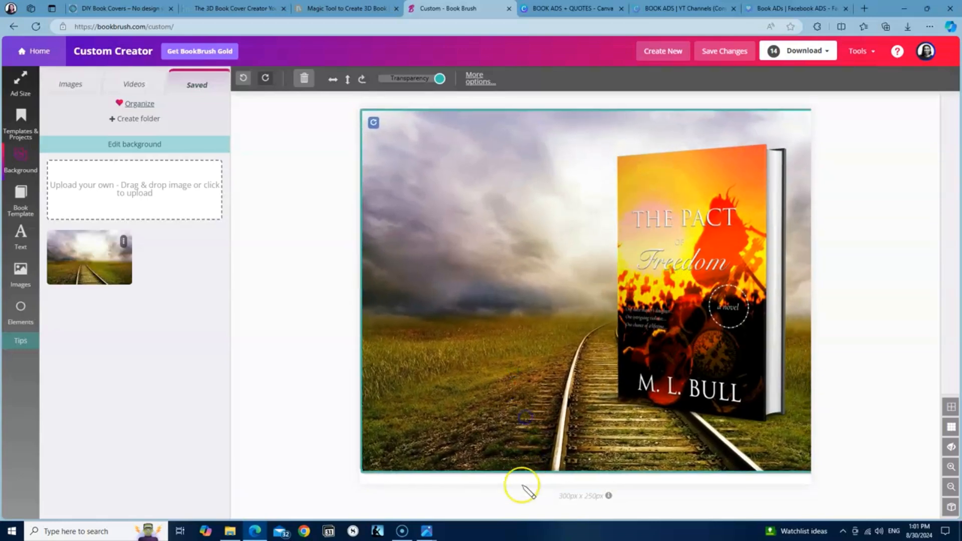
left_click_drag(589, 470, 589, 482)
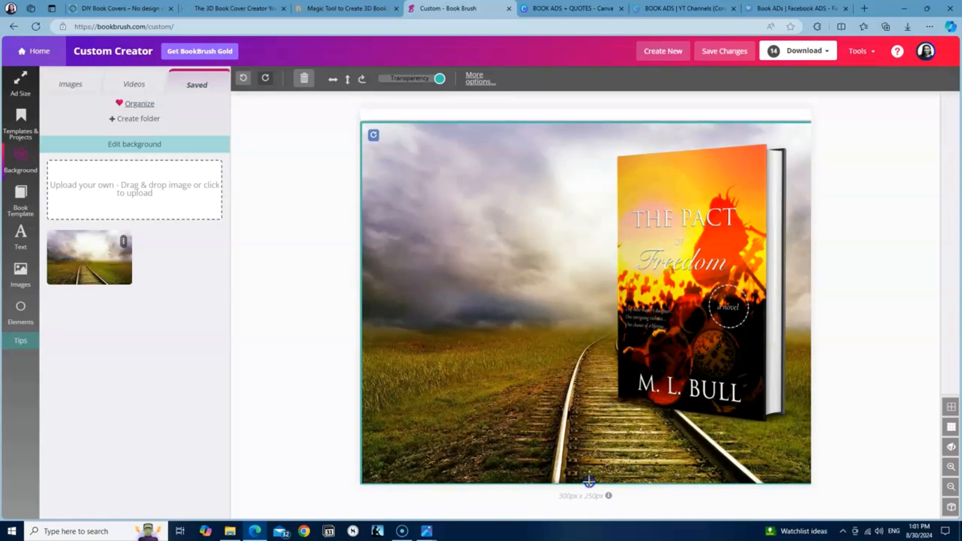
left_click_drag(632, 132, 440, 140)
left_click_drag(712, 141, 823, 113)
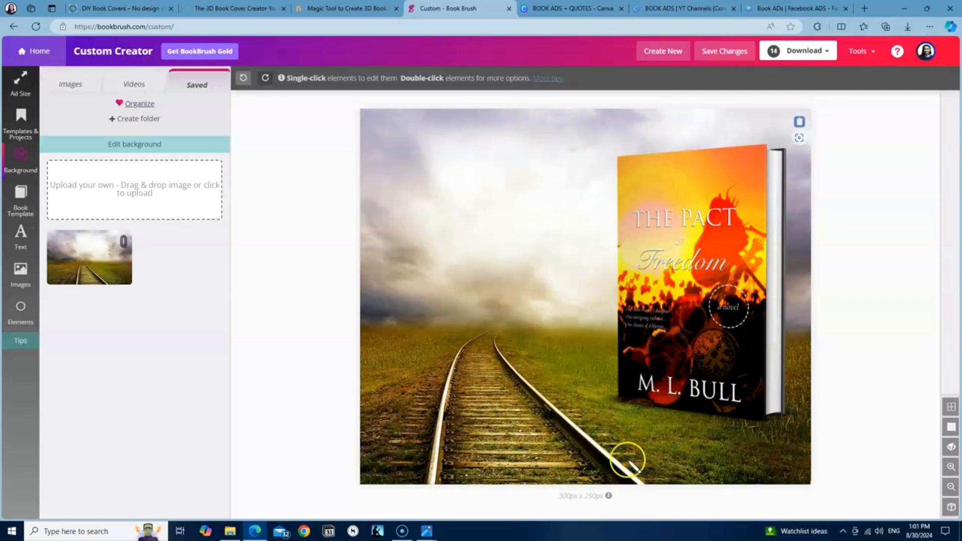
Move the 3D book down and left so it stands over the right rail near the canvas's lower edge
left_click(743, 380)
left_click_drag(711, 318, 656, 352)
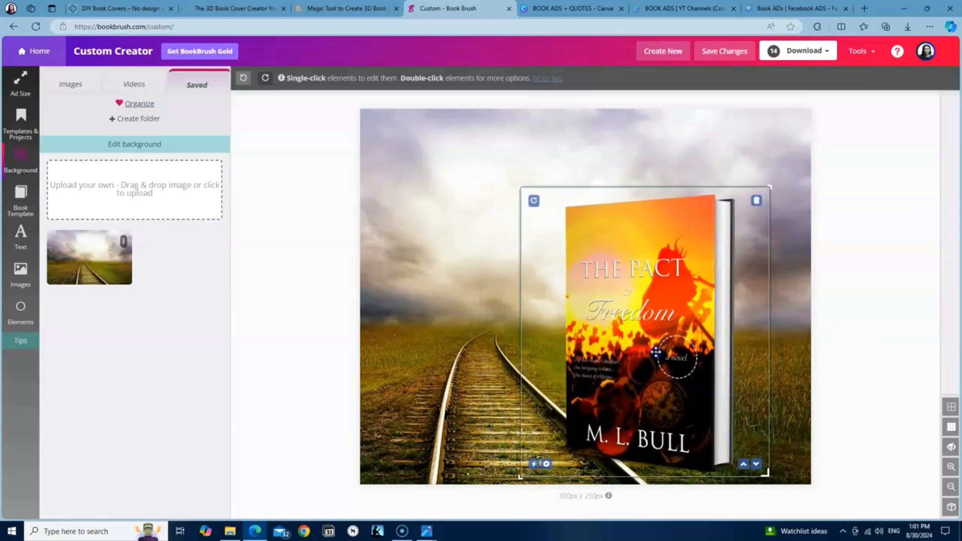
left_click(794, 171)
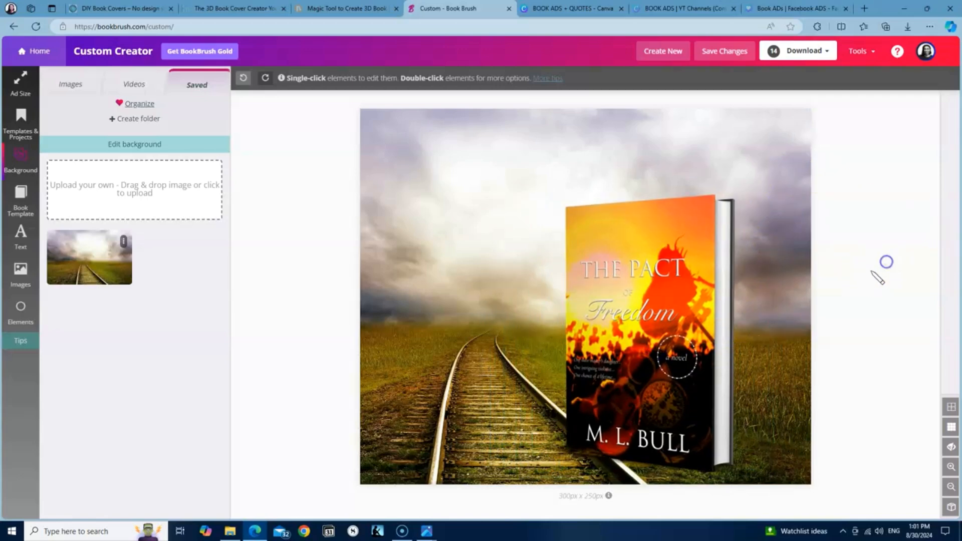
Add a text box to the ad and replace its sample text with COMING SOON!
left_click(21, 245)
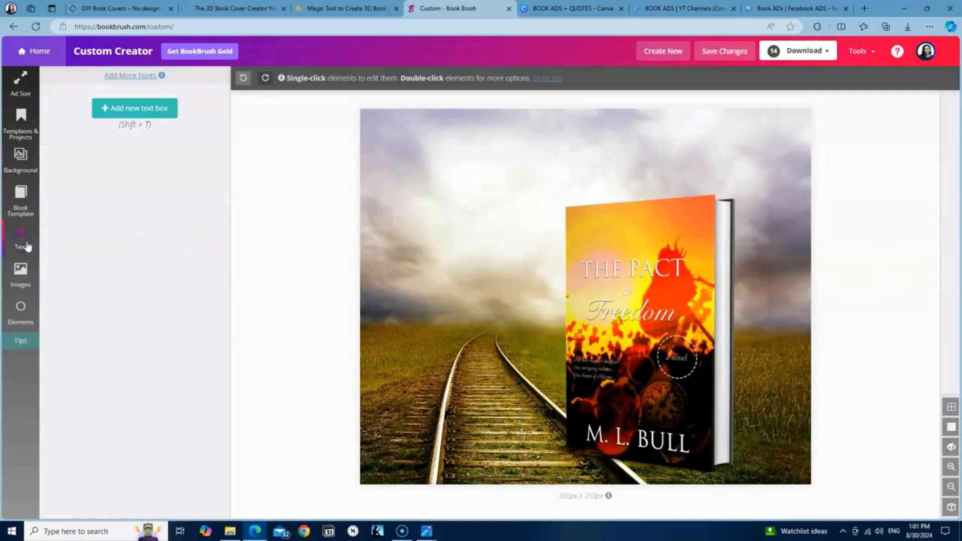
left_click(132, 108)
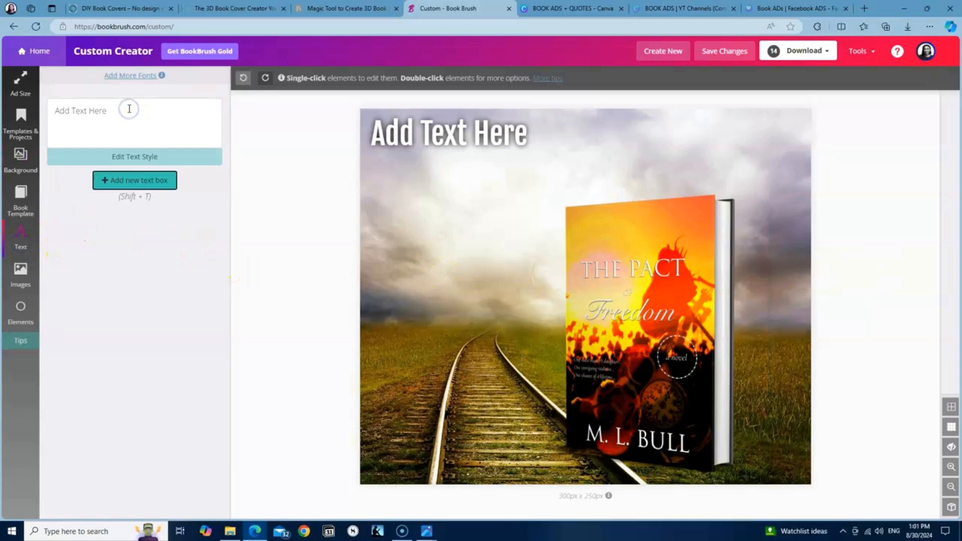
left_click(115, 111)
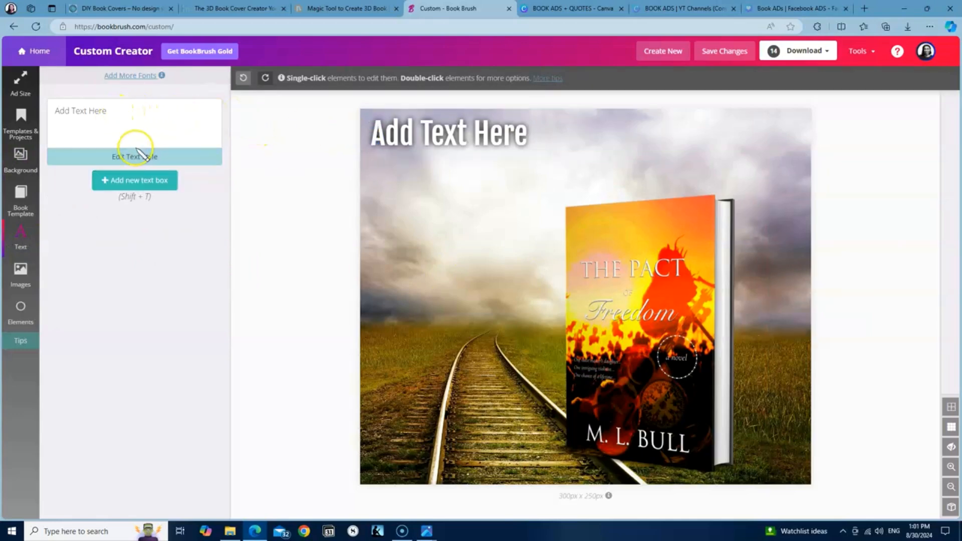
key("BackSpace")
key("BackSpace")
key("BackSpace")
key("BackSpace")
key("BackSpace")
key("BackSpace")
key("BackSpace")
key("BackSpace")
key("BackSpace")
key("BackSpace")
key("BackSpace")
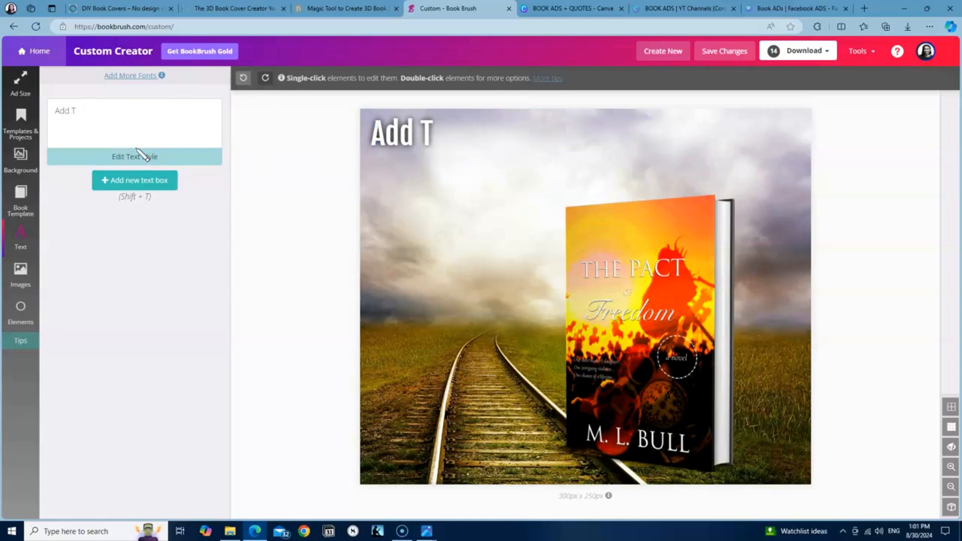
key("BackSpace")
key("BackSpace")
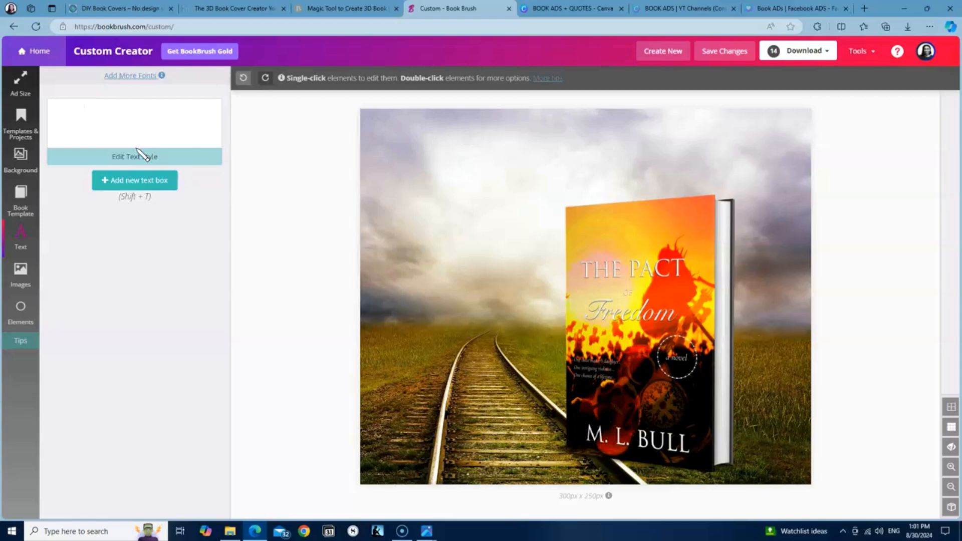
type("C")
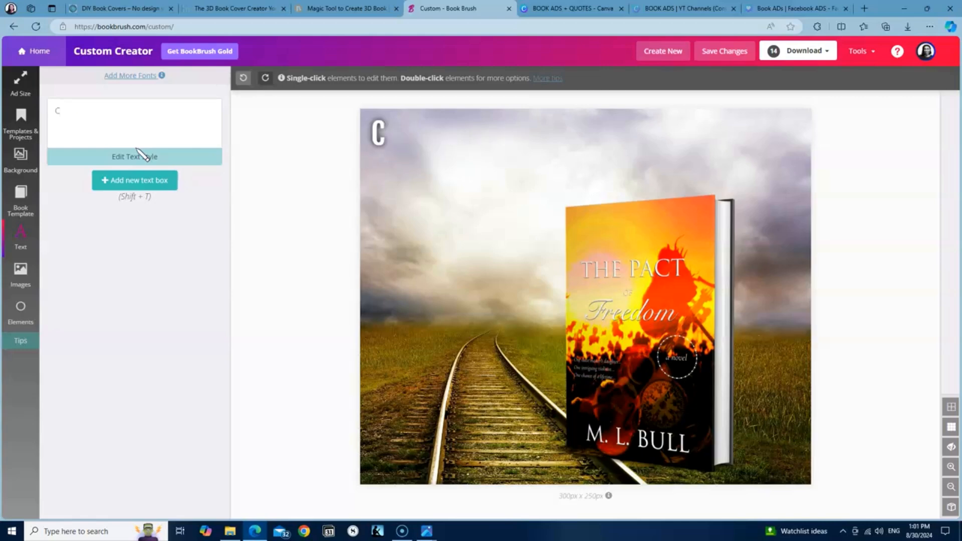
type("omin")
key("BackSpace")
key("BackSpace")
key("BackSpace")
type("OMIN")
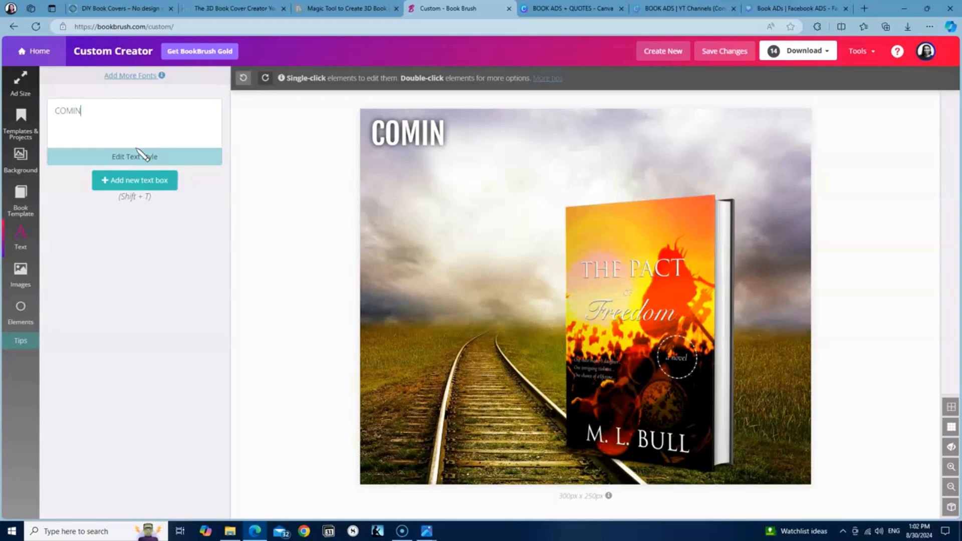
type("G SOON!")
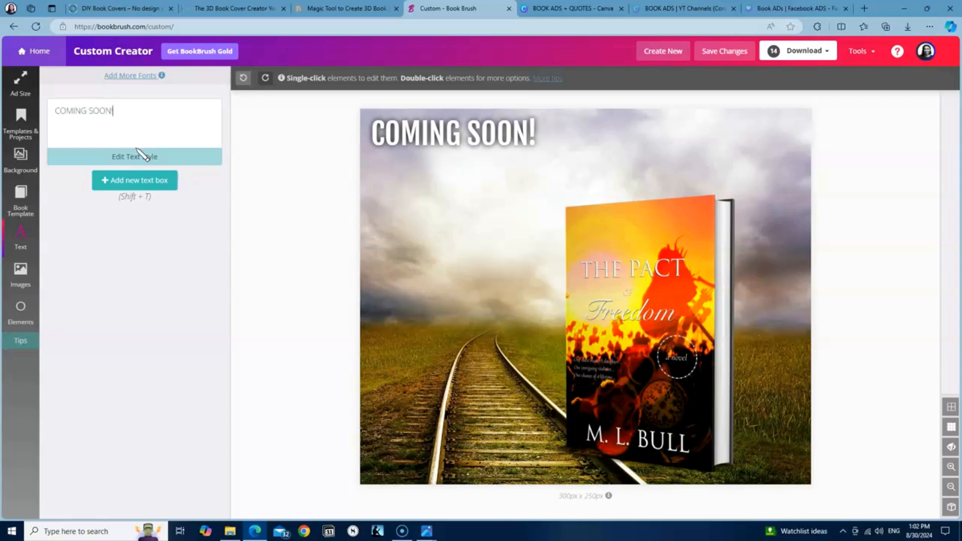
Move the COMING SOON! text box down and right from the canvas corner, and widen it to roughly 60% of the canvas width
left_click(501, 132)
left_click_drag(454, 132, 476, 151)
left_click_drag(609, 179, 640, 180)
left_click_drag(501, 166, 531, 170)
left_click_drag(411, 186, 389, 185)
left_click(251, 182)
left_click(418, 162)
left_click(441, 160)
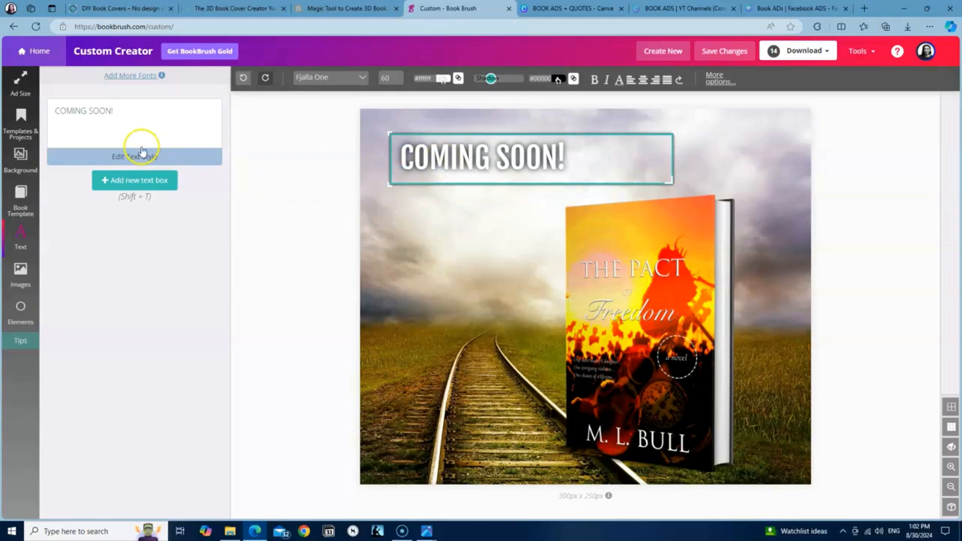
Set the font size of the COMING SOON! text to 84
left_click(392, 77)
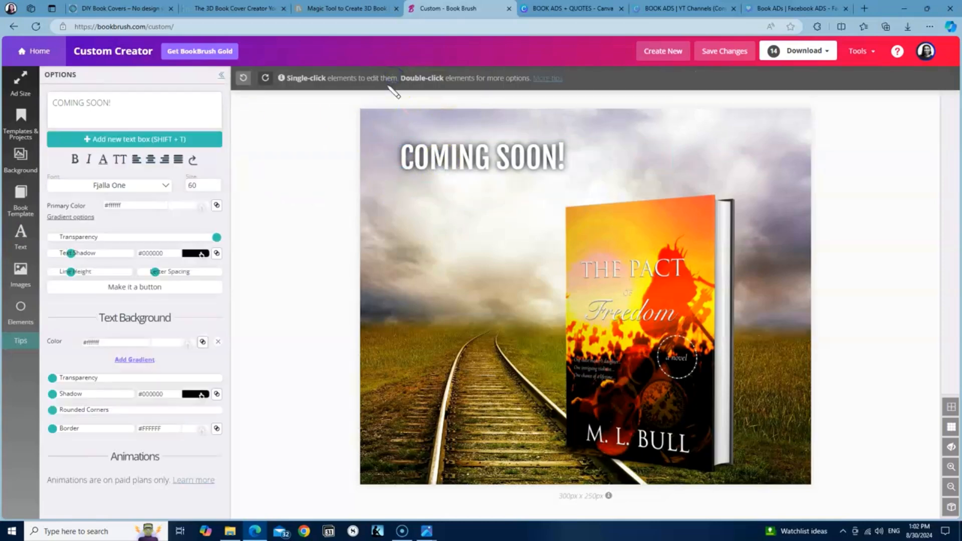
left_click(461, 161)
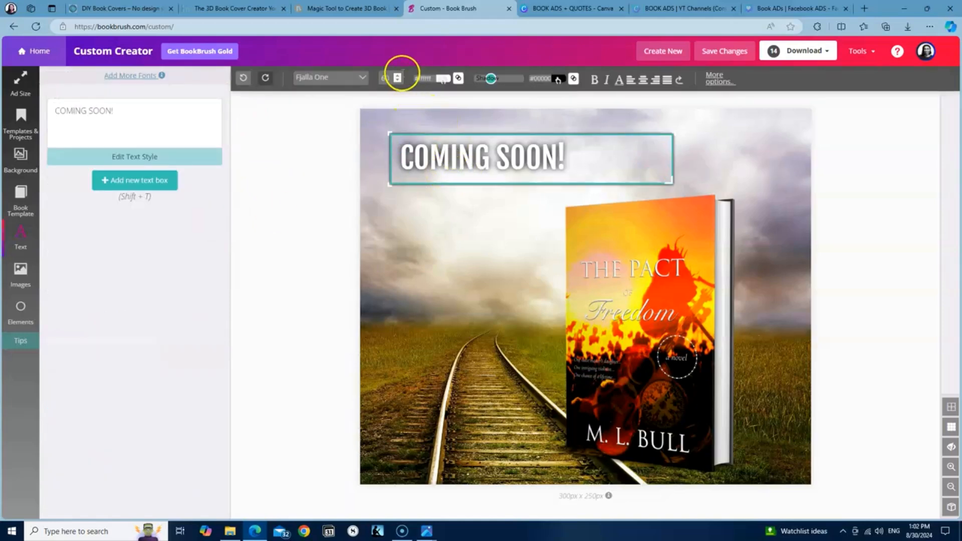
left_click(398, 75)
left_click(398, 75)
left_click(398, 76)
left_click(398, 75)
left_click(398, 75)
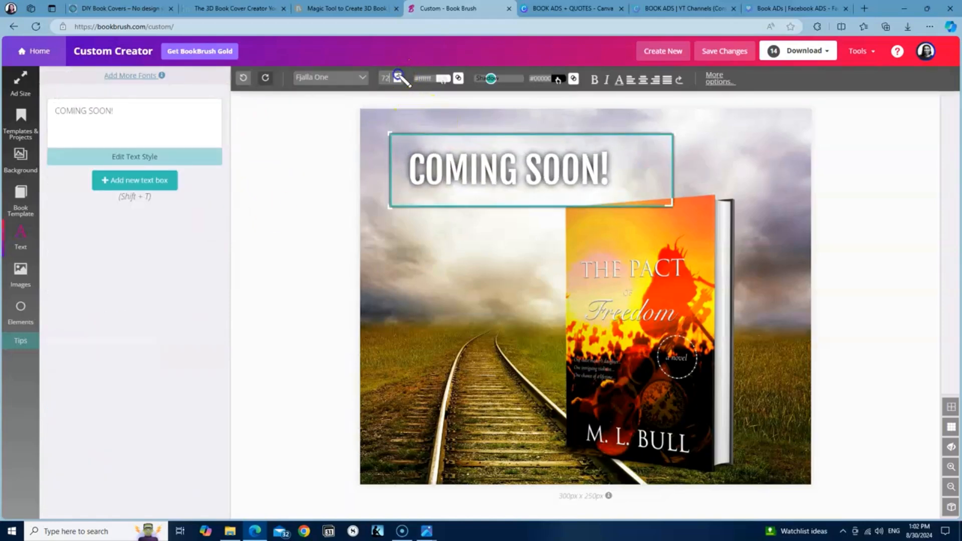
left_click(398, 75)
left_click(399, 75)
Shift the COMING SOON! text slightly up and left, and nudge the 3D book to the right
left_click_drag(542, 193, 530, 174)
left_click_drag(627, 345, 644, 344)
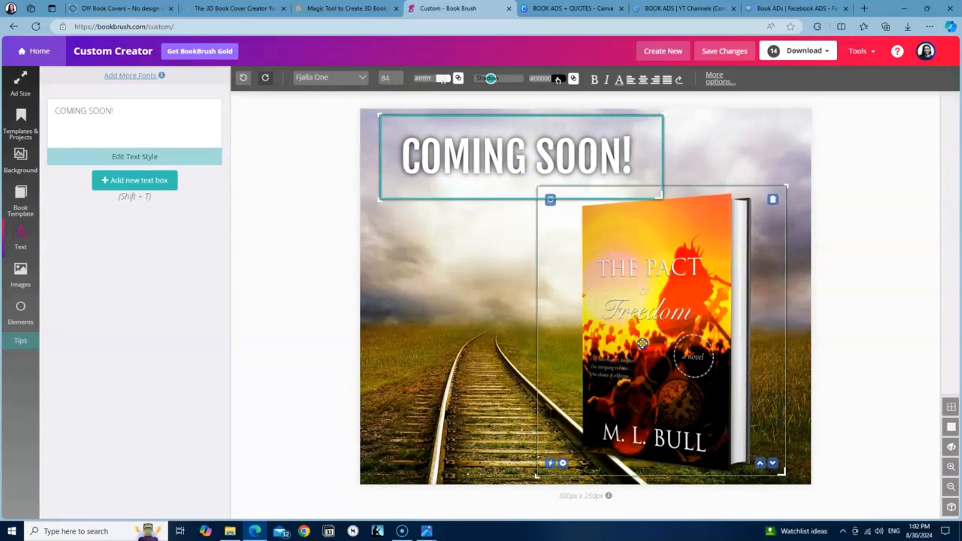
Try the Vast Shadow font on the COMING SOON! text
left_click(362, 80)
scroll(354, 150, "down", 2)
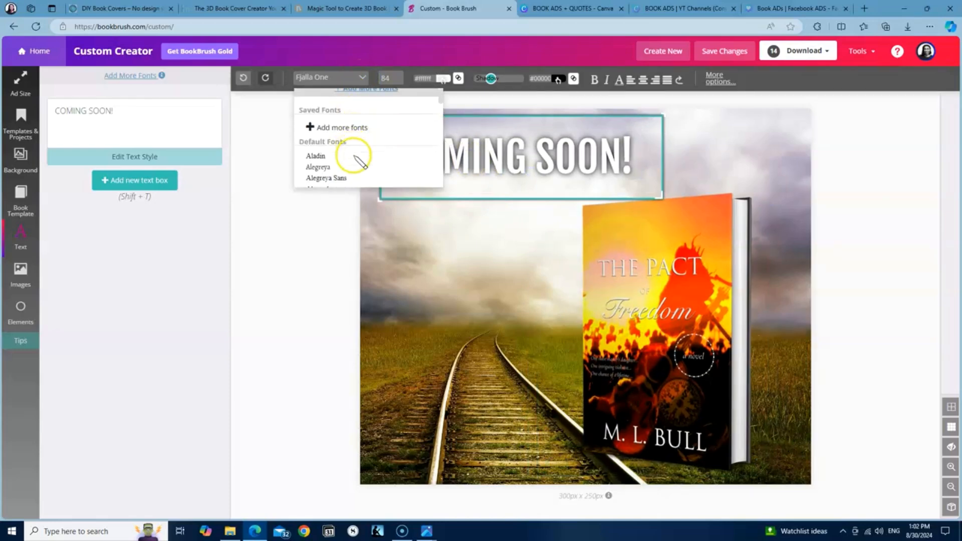
scroll(343, 163, "down", 6)
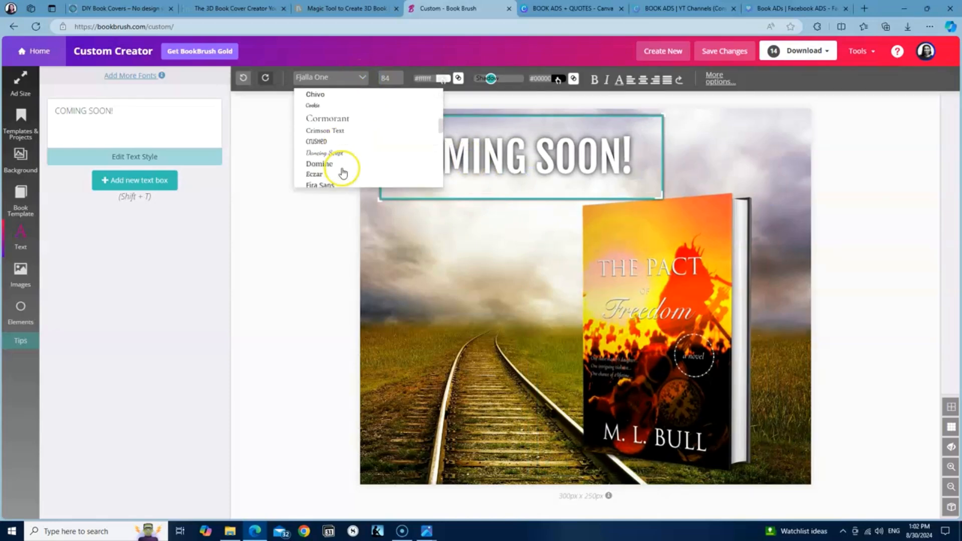
scroll(343, 172, "down", 3)
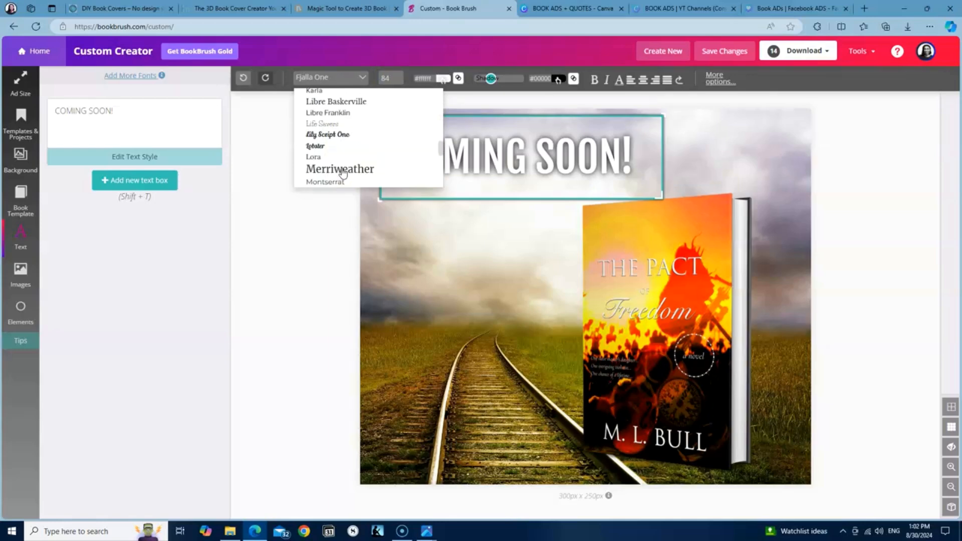
scroll(344, 173, "down", 5)
scroll(343, 173, "down", 3)
scroll(343, 172, "up", 3)
scroll(343, 172, "down", 2)
left_click(342, 150)
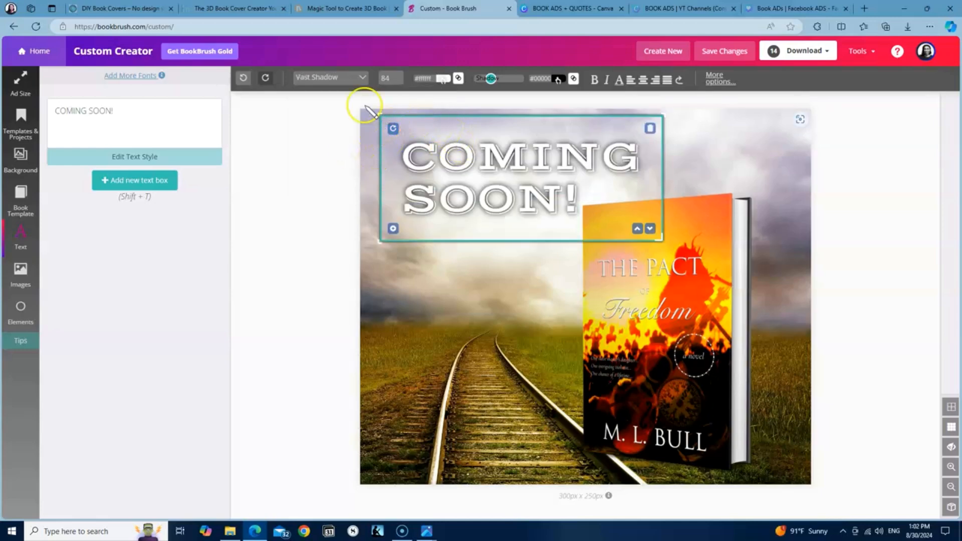
Set the font of the COMING SOON! text to Playfair Display
left_click(365, 78)
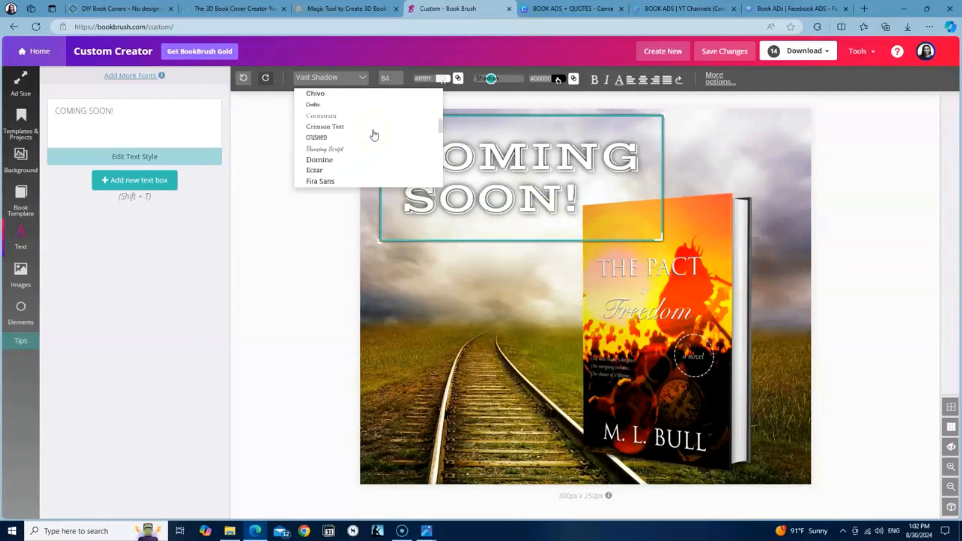
scroll(373, 134, "up", 2)
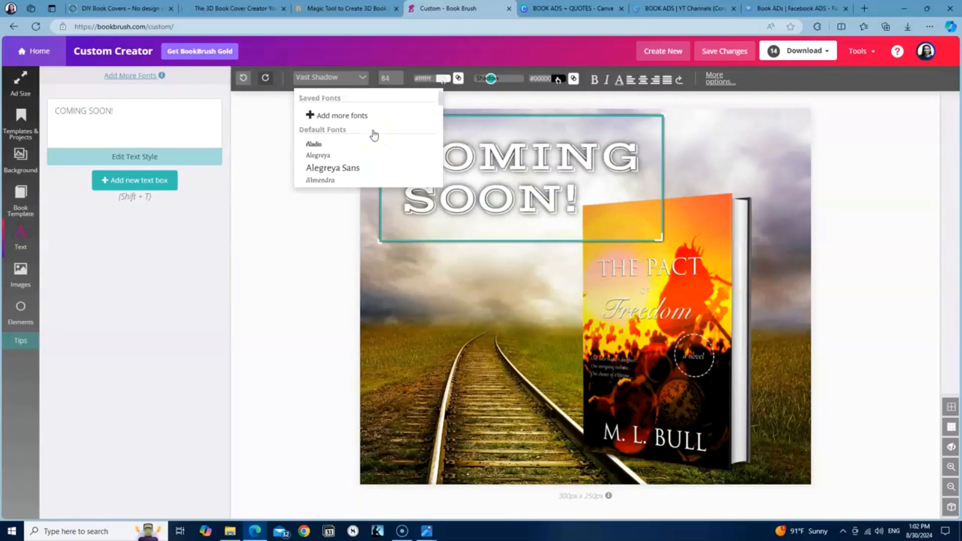
scroll(377, 140, "down", 2)
scroll(374, 145, "down", 3)
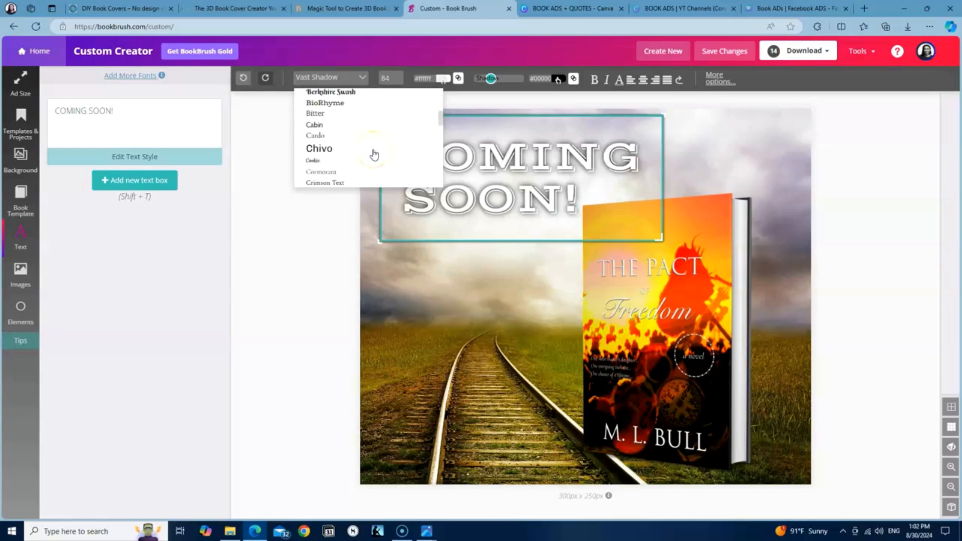
scroll(373, 157, "down", 2)
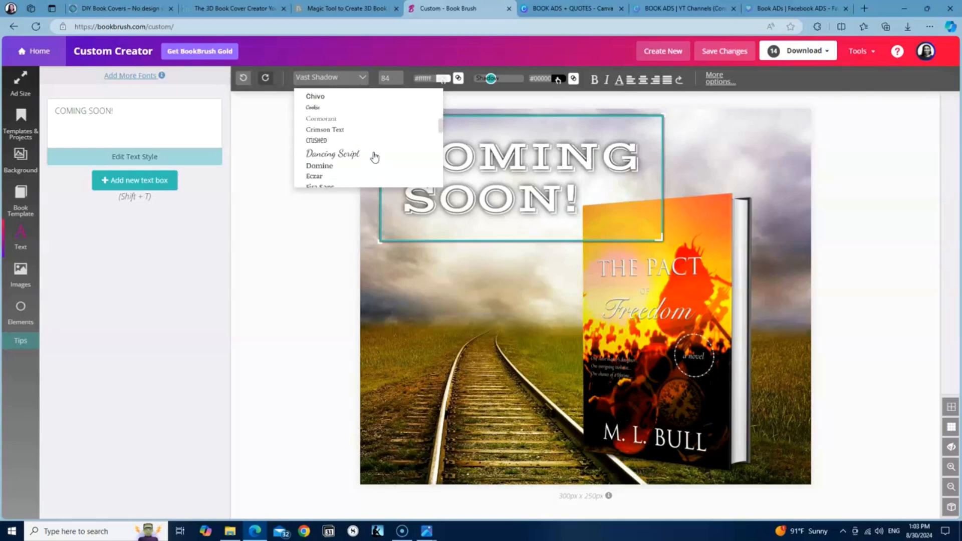
scroll(375, 157, "down", 2)
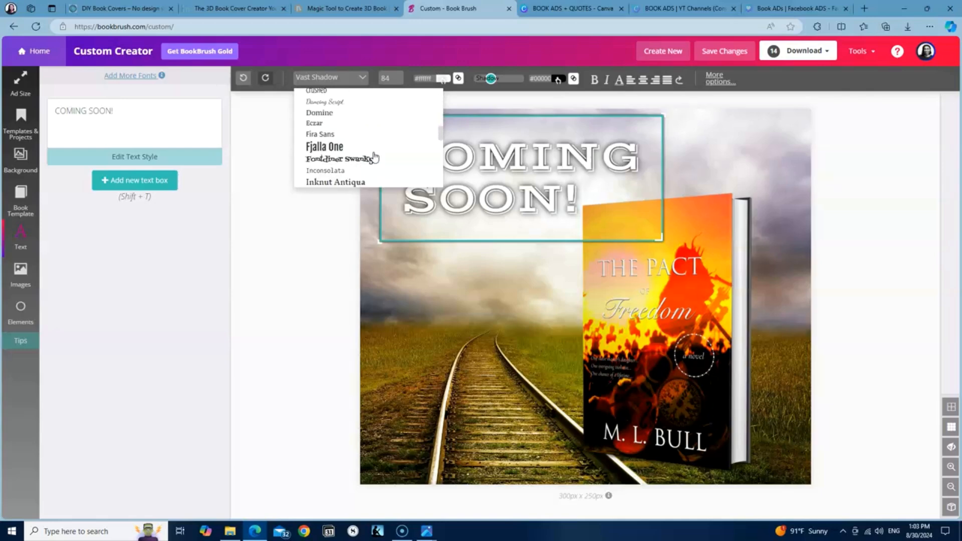
scroll(374, 158, "down", 4)
scroll(373, 165, "down", 3)
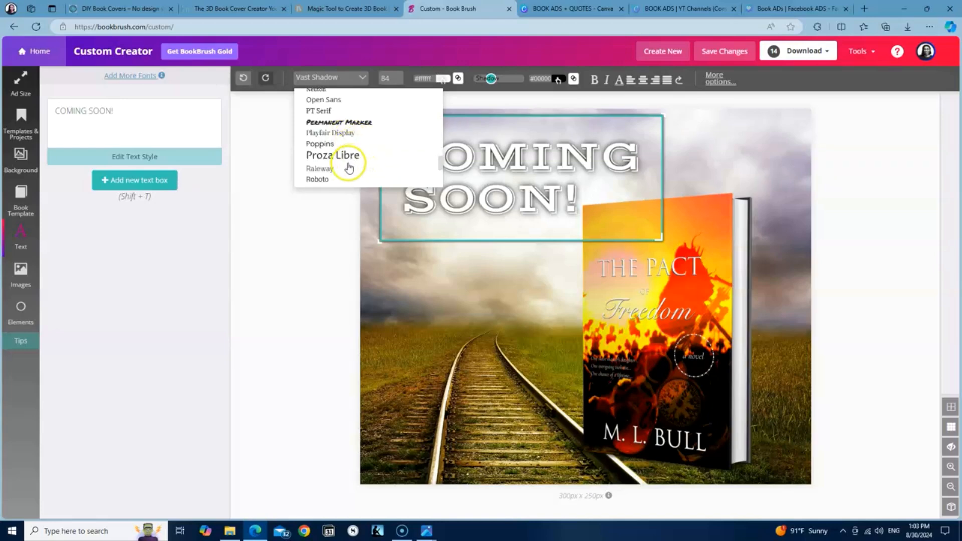
left_click(352, 140)
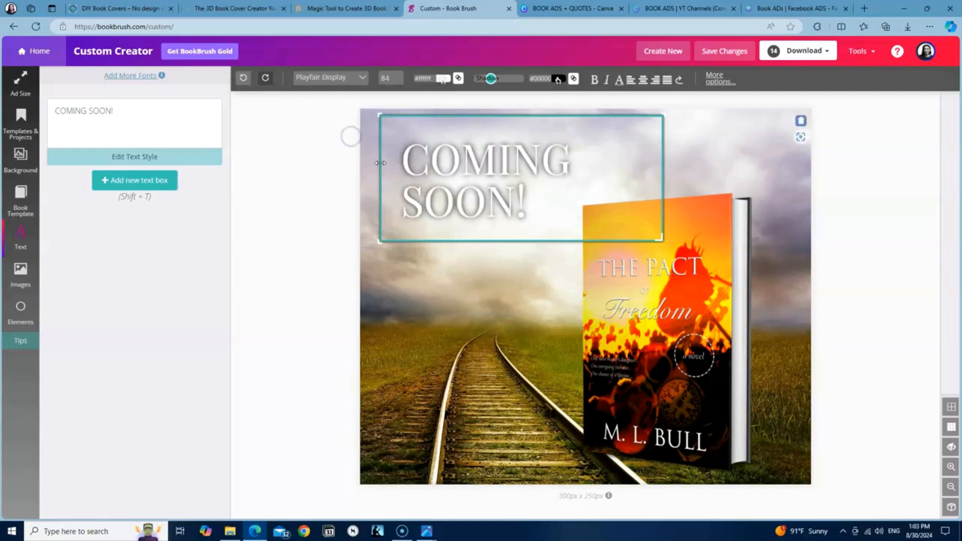
Widen the COMING SOON! text box so the heading fits on one line, and position it across the canvas just above the book
left_click_drag(665, 186, 732, 188)
left_click_drag(519, 178, 506, 182)
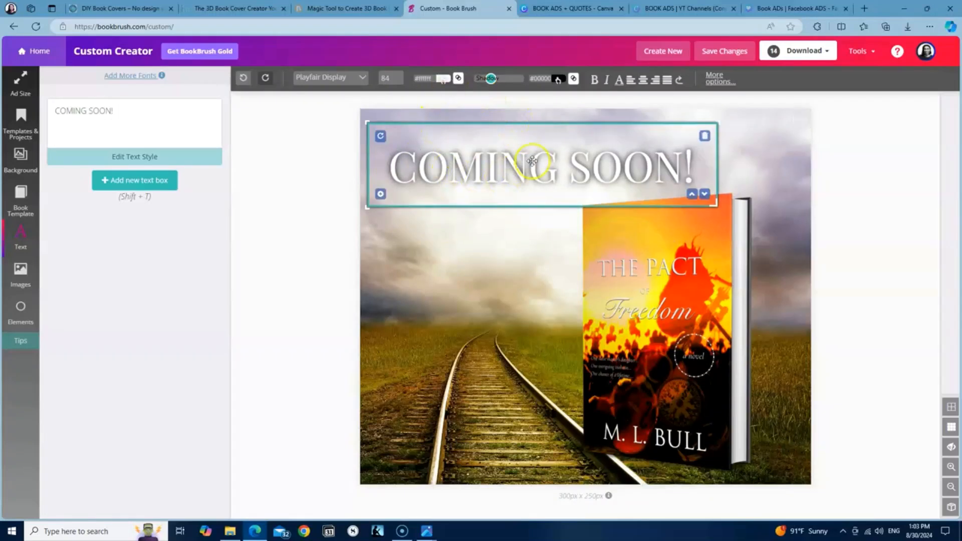
left_click_drag(518, 170, 522, 176)
Move the 3D book farther right and slightly down, clear of the COMING SOON! heading
left_click_drag(628, 286, 658, 294)
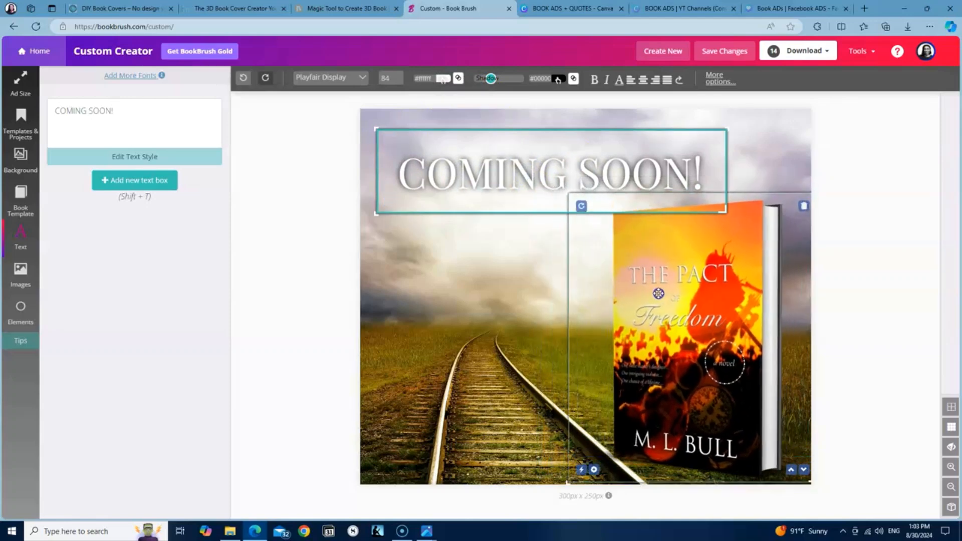
left_click(777, 157)
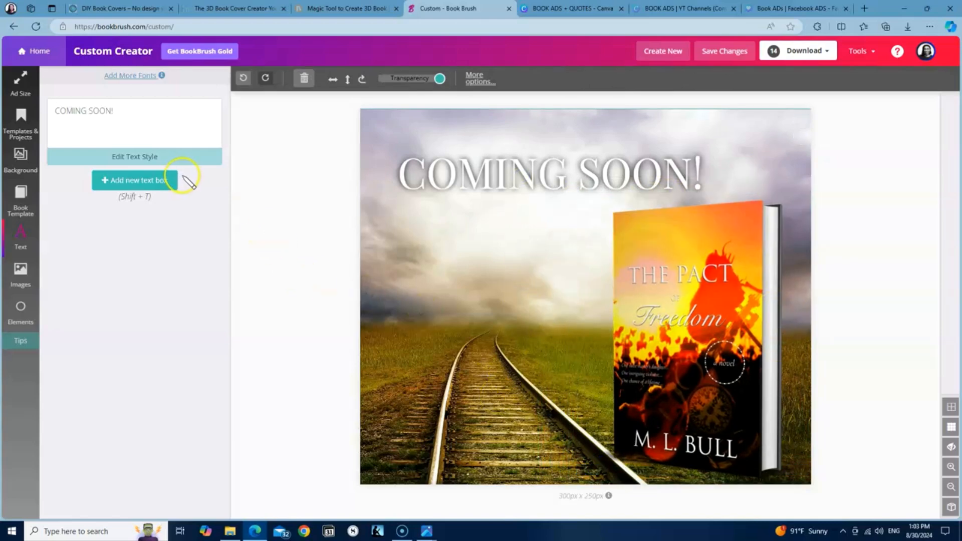
Add a second text box with the placeholder text FFDFD and place it below the heading, beside the book
left_click(153, 186)
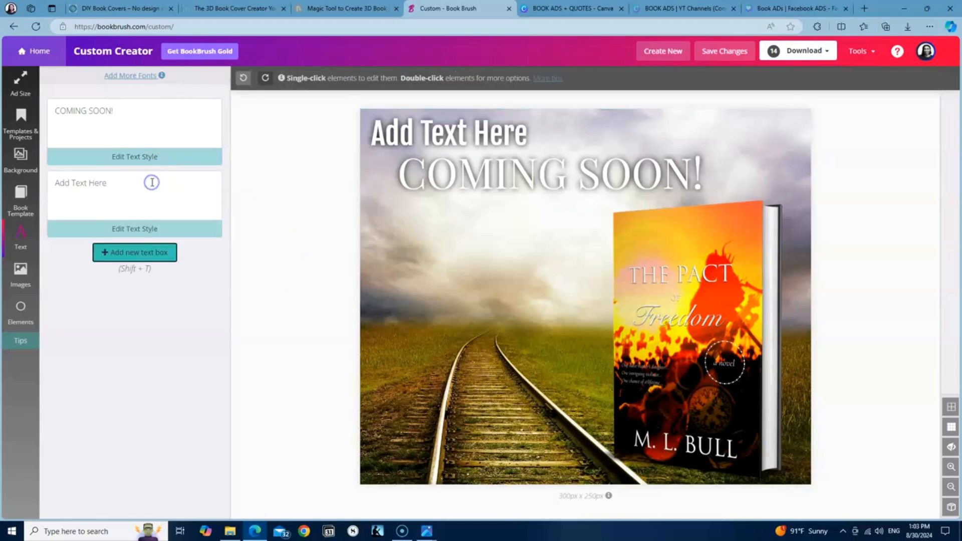
left_click(102, 183)
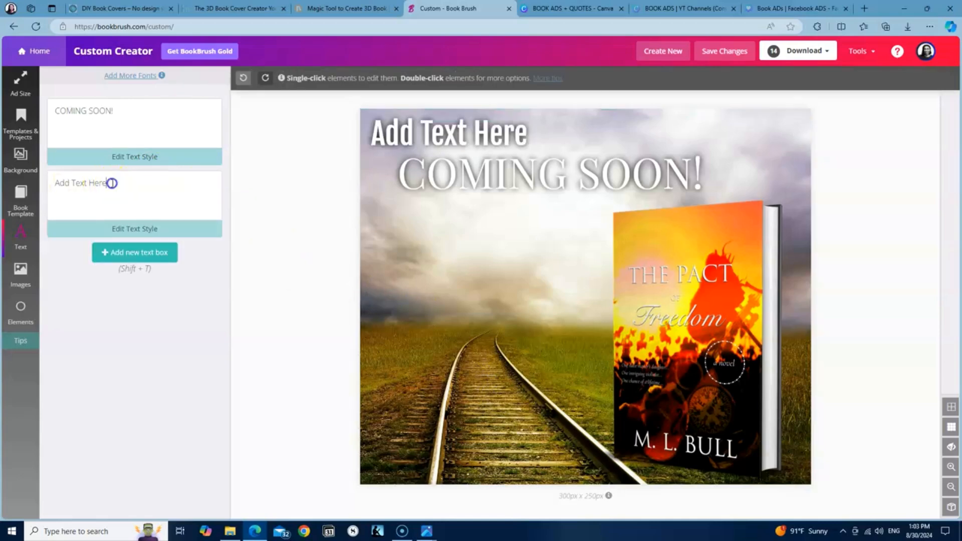
key("BackSpace")
key("BackSpace")
key("BackSpace")
key("BackSpace")
key("BackSpace")
key("BackSpace")
key("BackSpace")
key("BackSpace")
key("BackSpace")
key("BackSpace")
key("BackSpace")
key("BackSpace")
key("BackSpace")
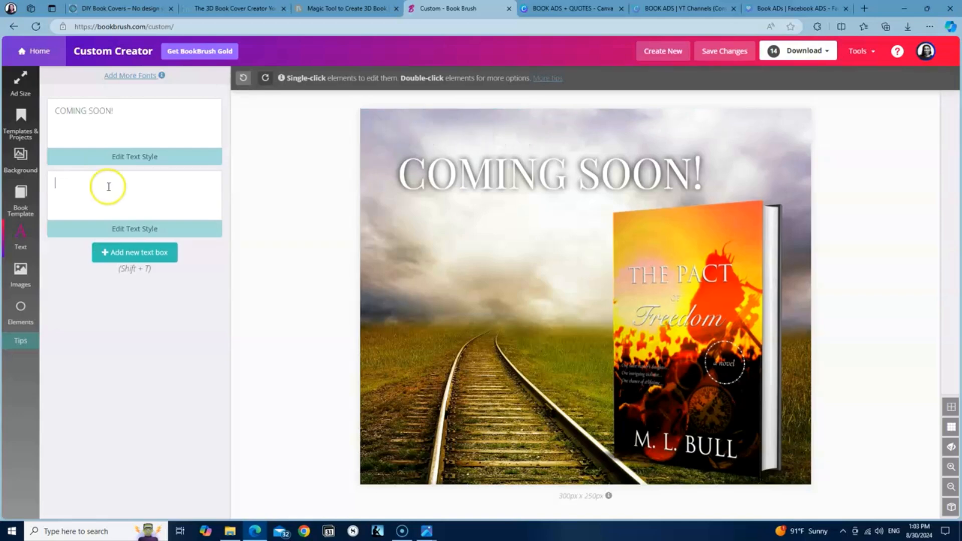
type("FFDFD")
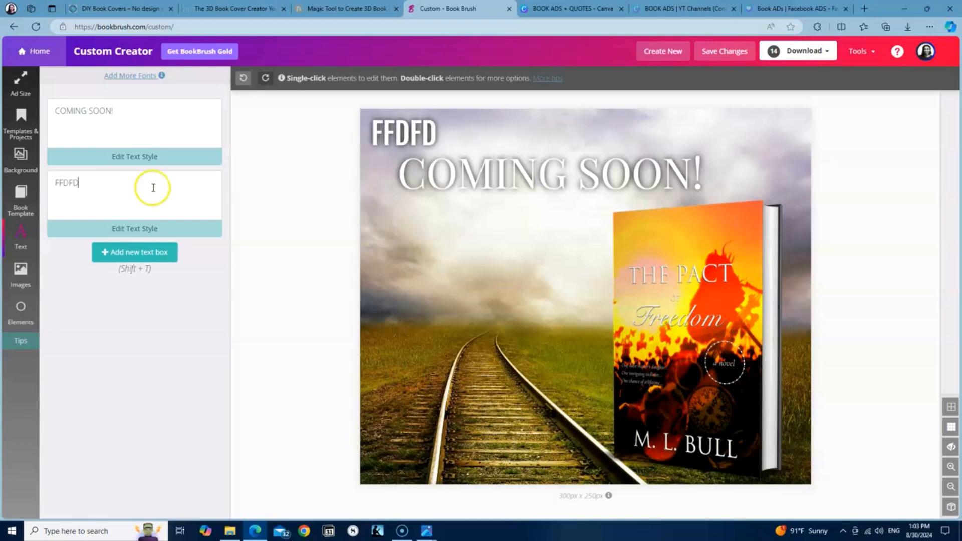
left_click(392, 123)
left_click_drag(391, 123, 409, 238)
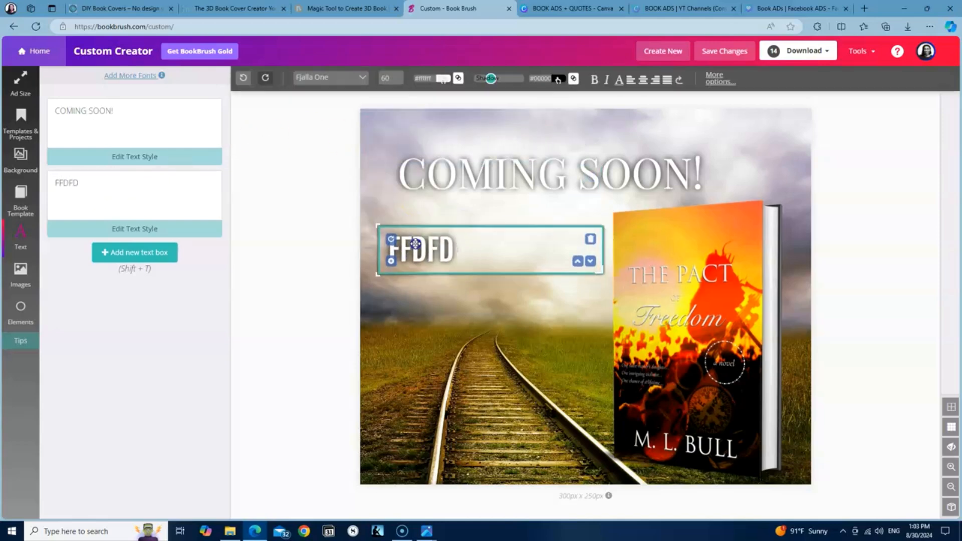
Replace the placeholder in the second text box with "Experience the adventurous journey of", the heroine's full name, and "and her friends"
left_click(100, 182)
key("BackSpace")
key("BackSpace")
key("BackSpace")
key("BackSpace")
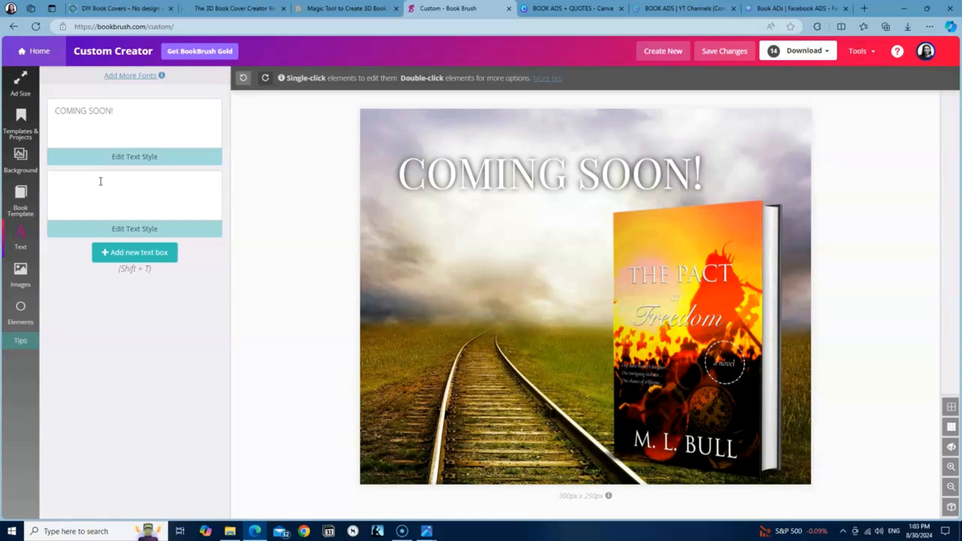
type("e")
key("BackSpace")
type("Ex")
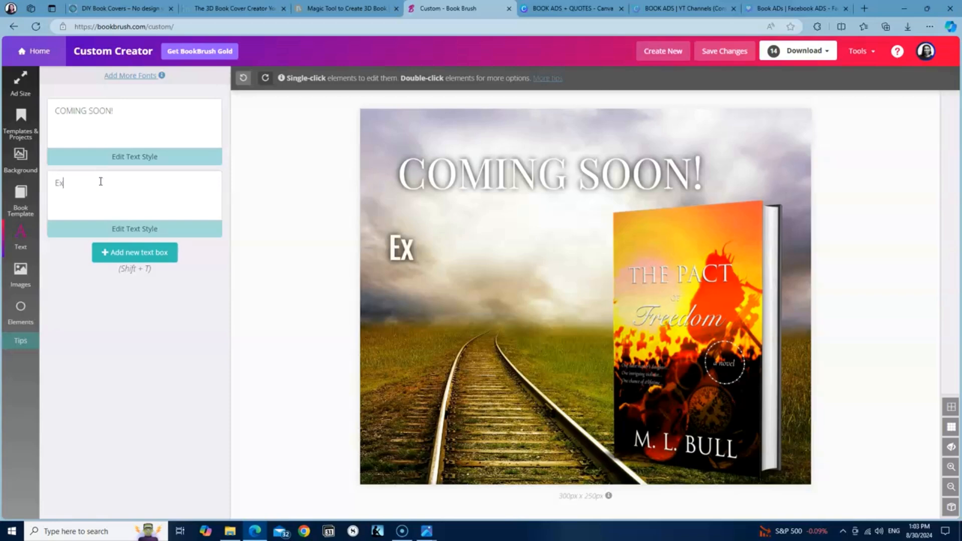
type("perience")
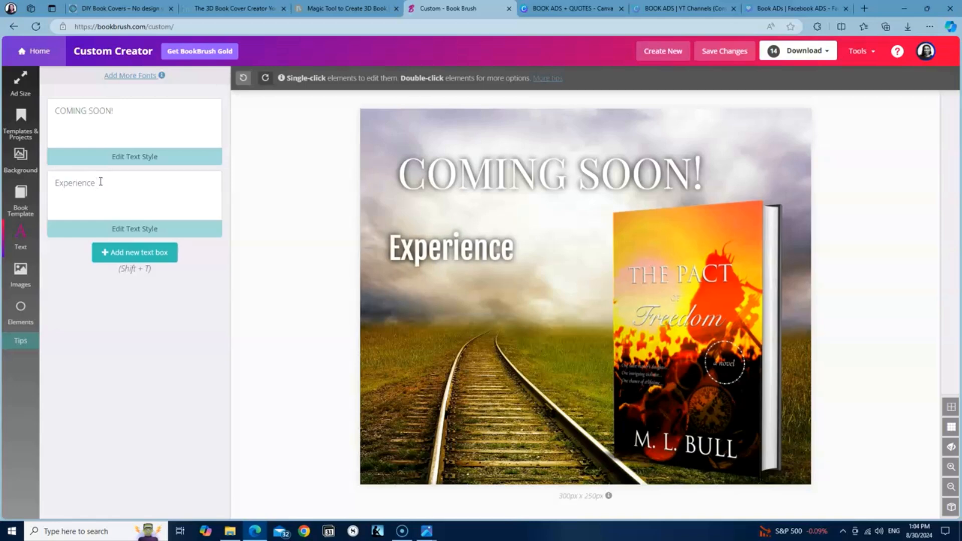
type("the")
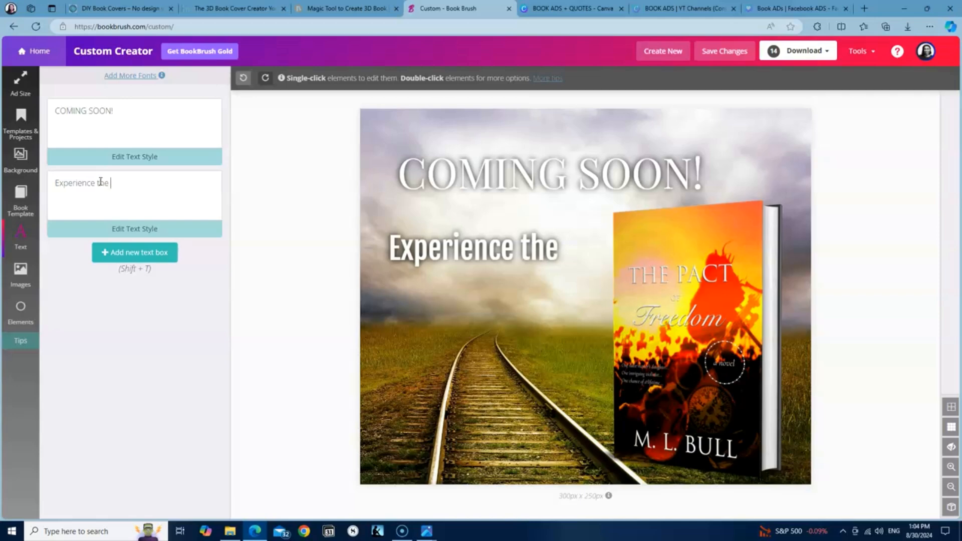
type(" ad")
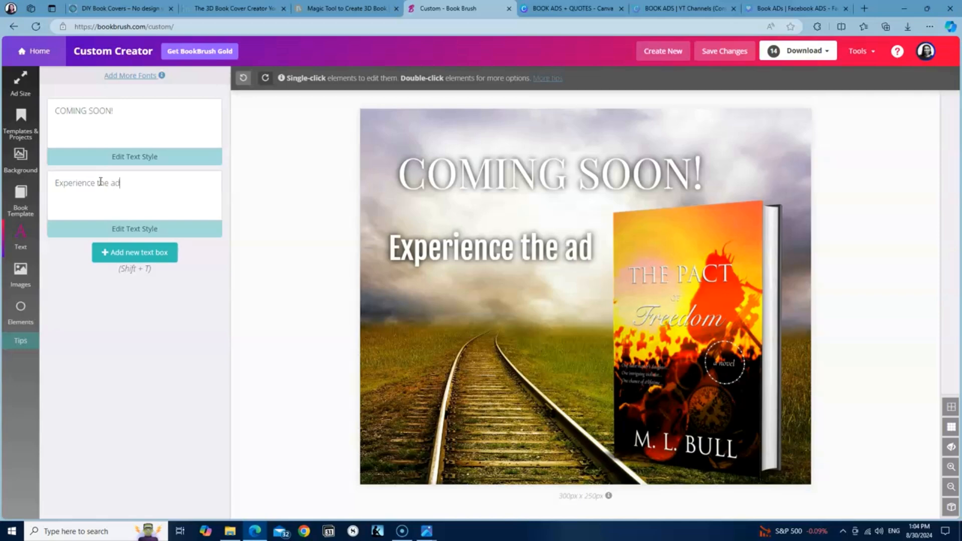
type("ve")
key("BackSpace")
type("v")
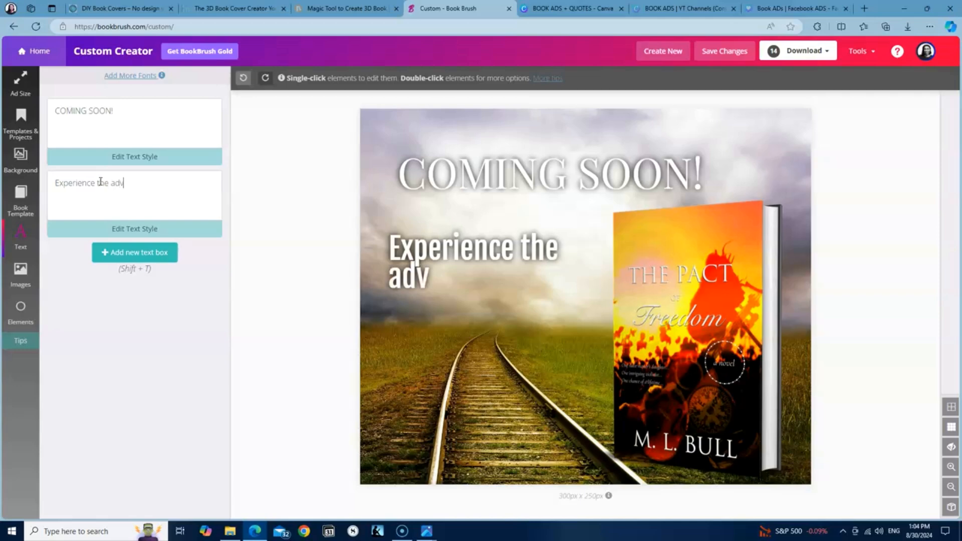
type("enturous")
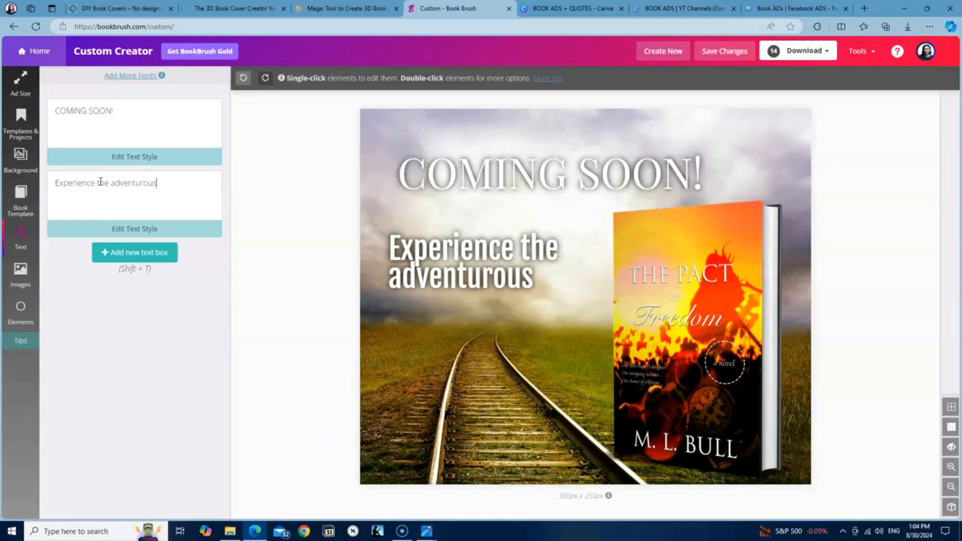
type(" jour")
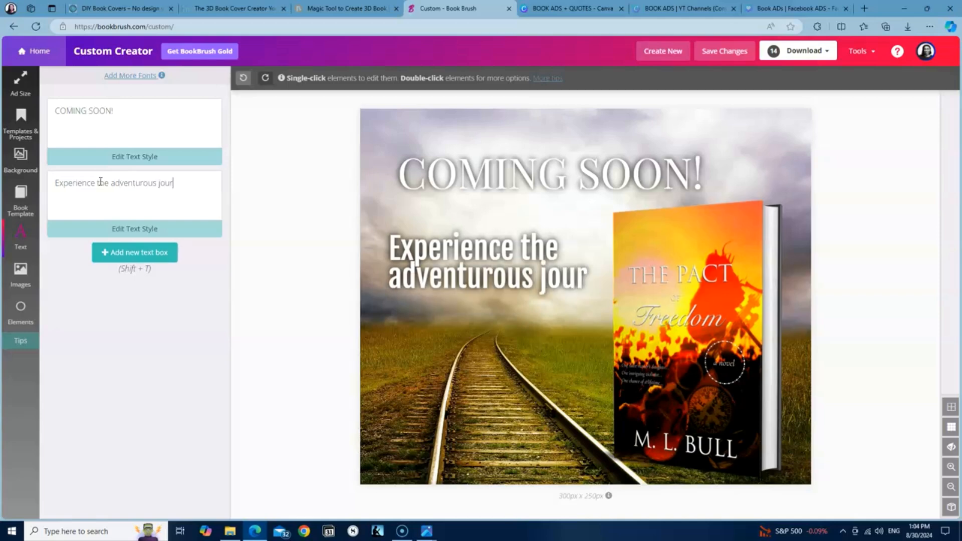
type("ney of Mi")
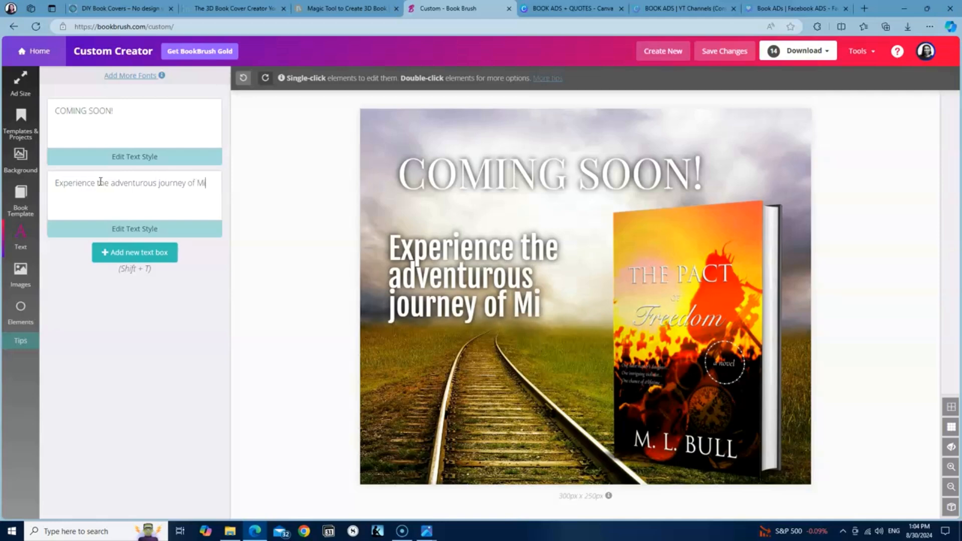
type("llie Crabtree a")
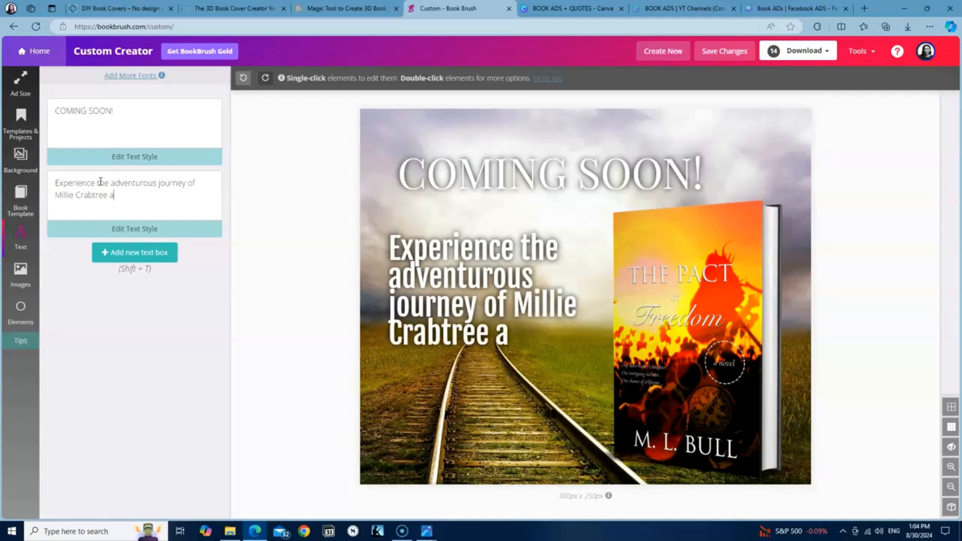
type("nd her friends")
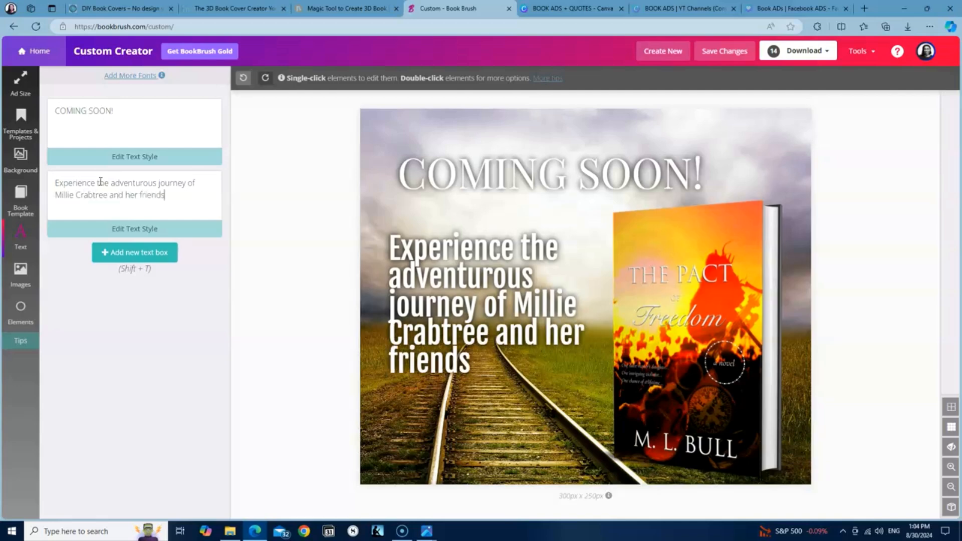
Complete the tagline with "as they travel North across five states and 600 miles to freedom..."
type(" as they travel")
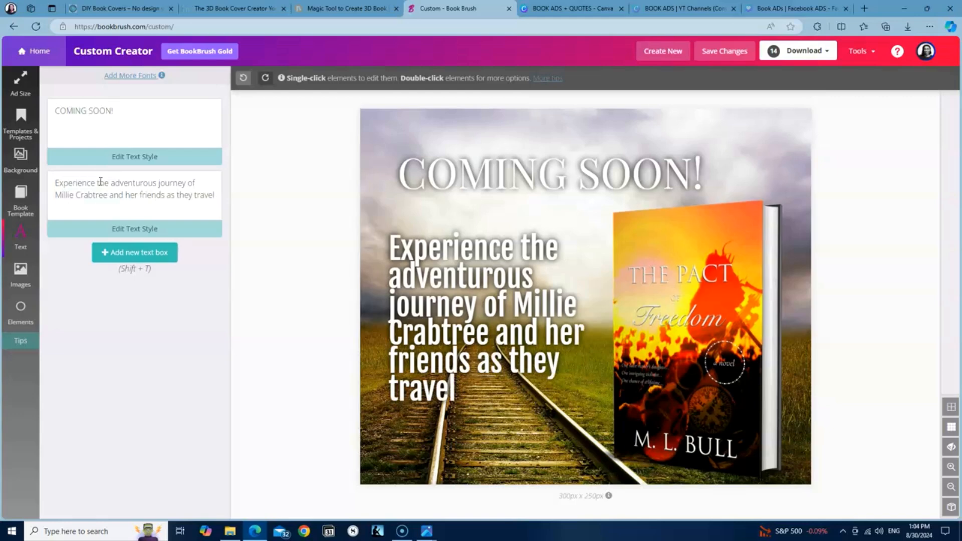
type(" Noth")
key("BackSpace")
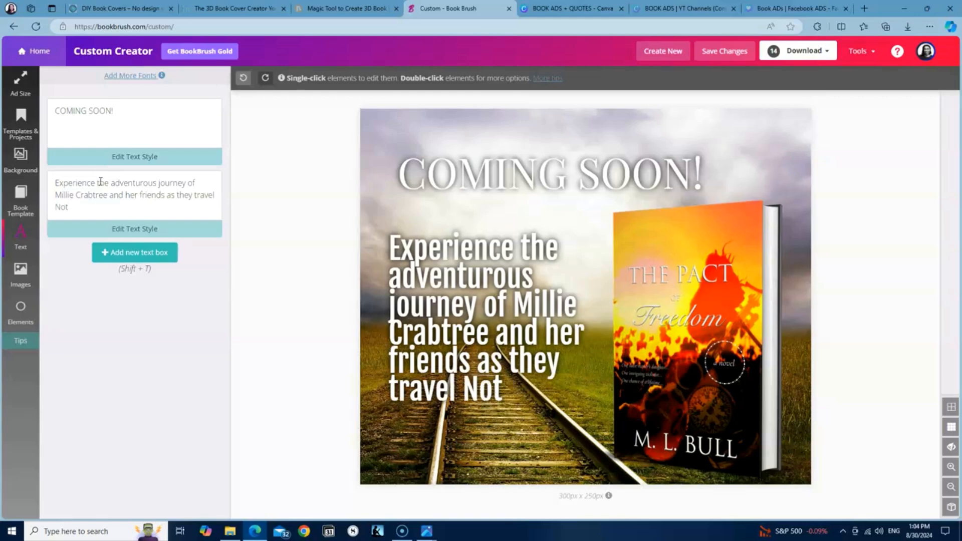
type("th")
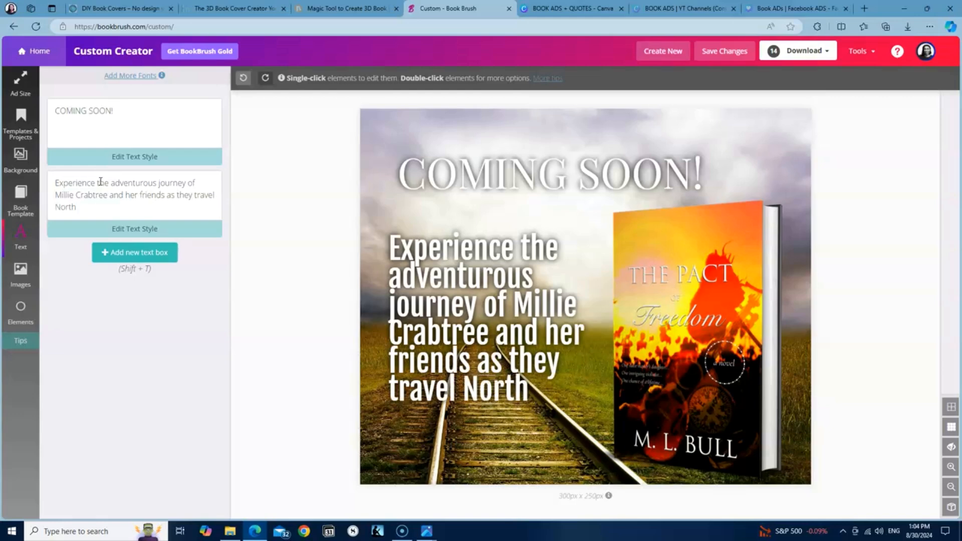
type(" ac")
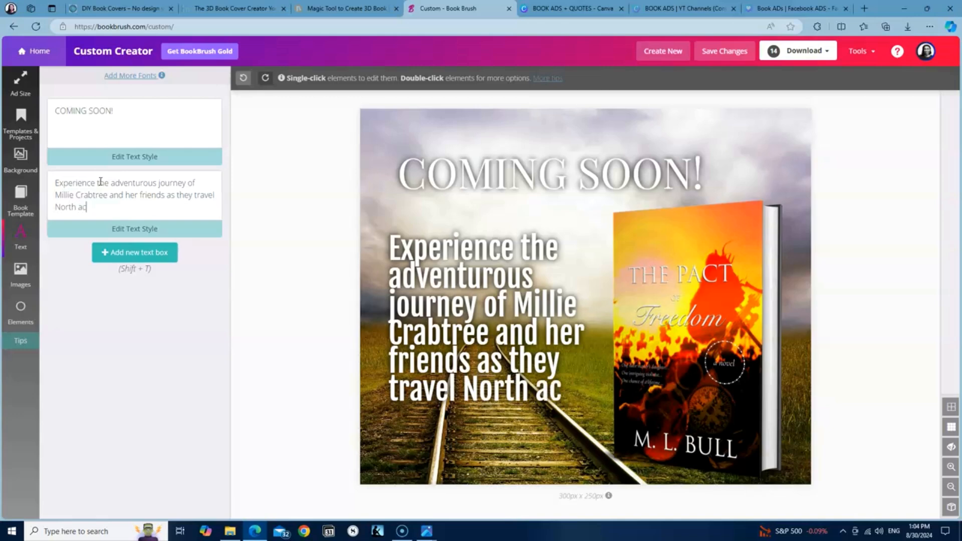
type("ross fiv")
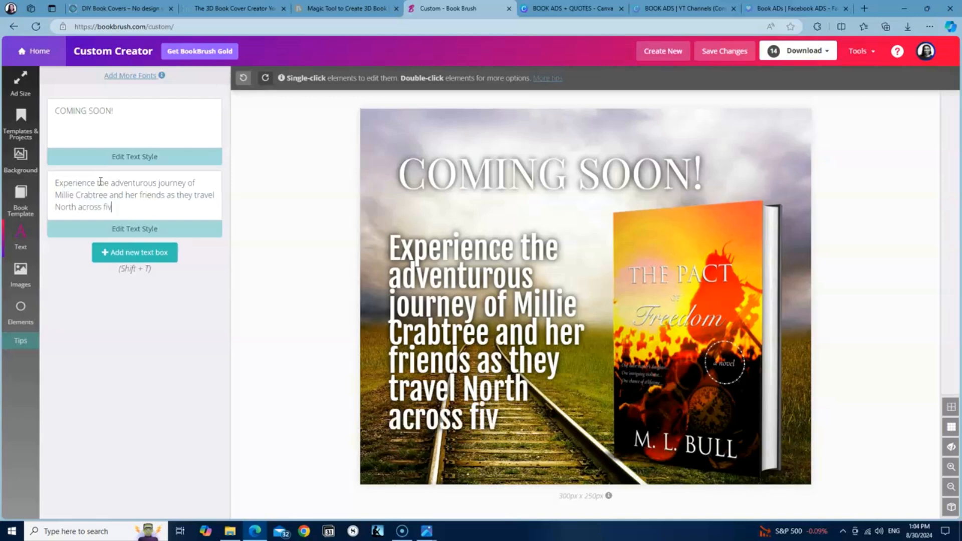
type("e state")
key("BackSpace")
type("tes")
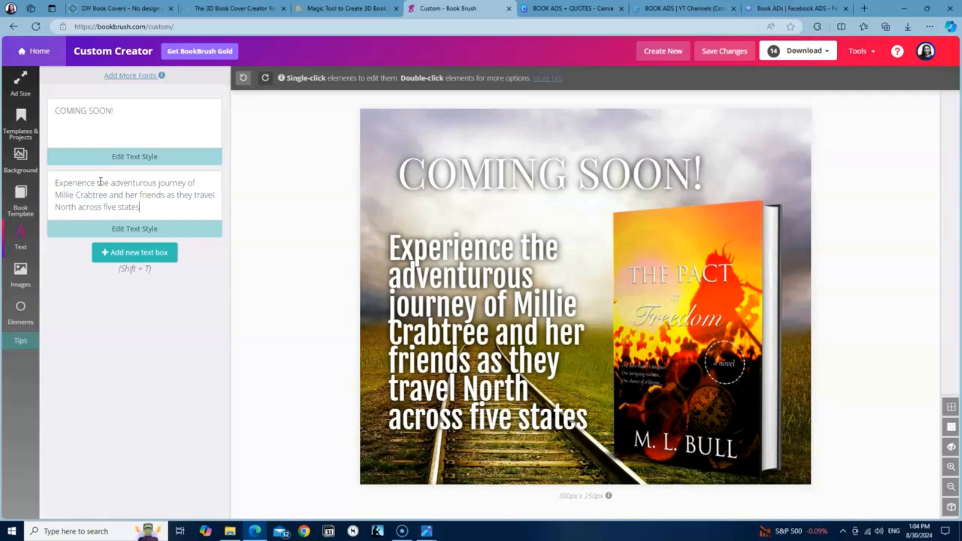
type(" and")
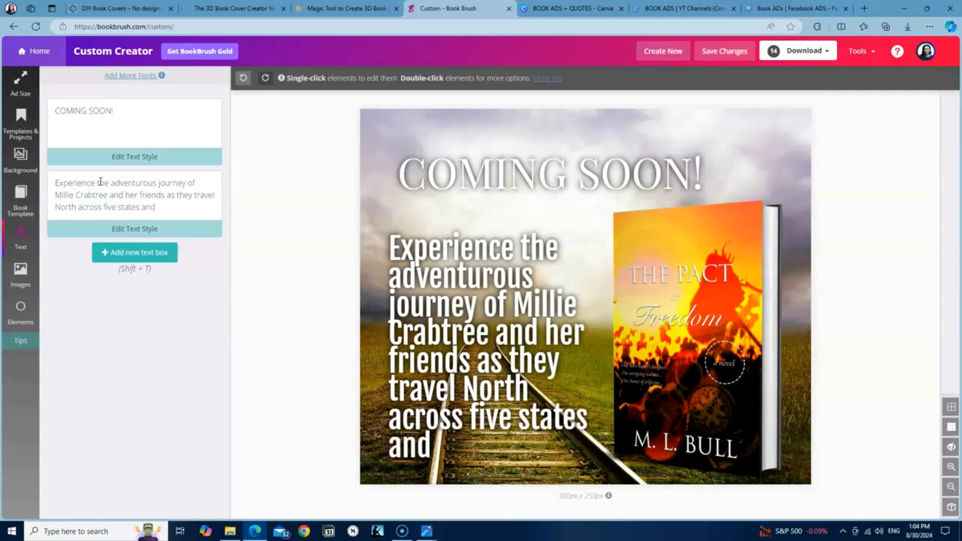
type(" 600 mi")
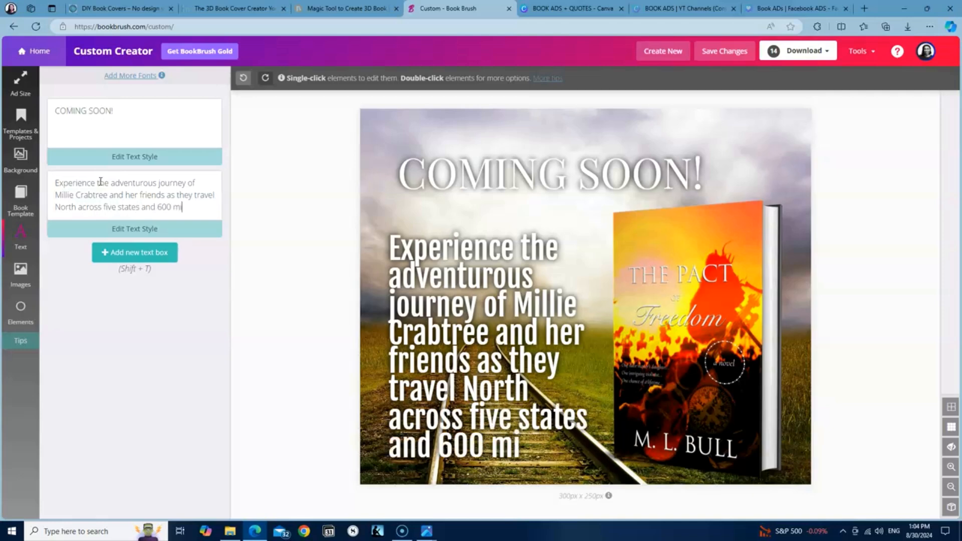
type("les to freedom...")
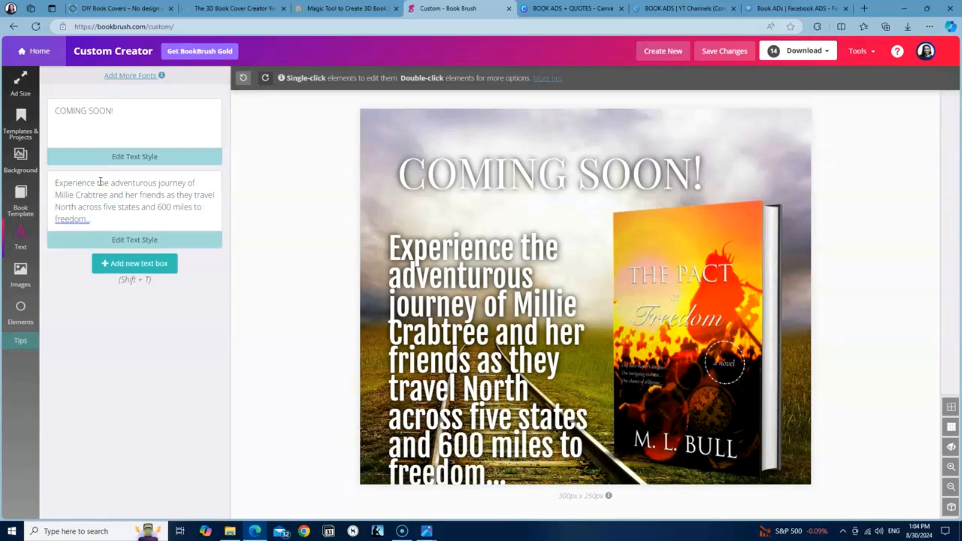
Reduce the tagline's font size to 33 so it fits beside the book above the railroad tracks
left_click(391, 271)
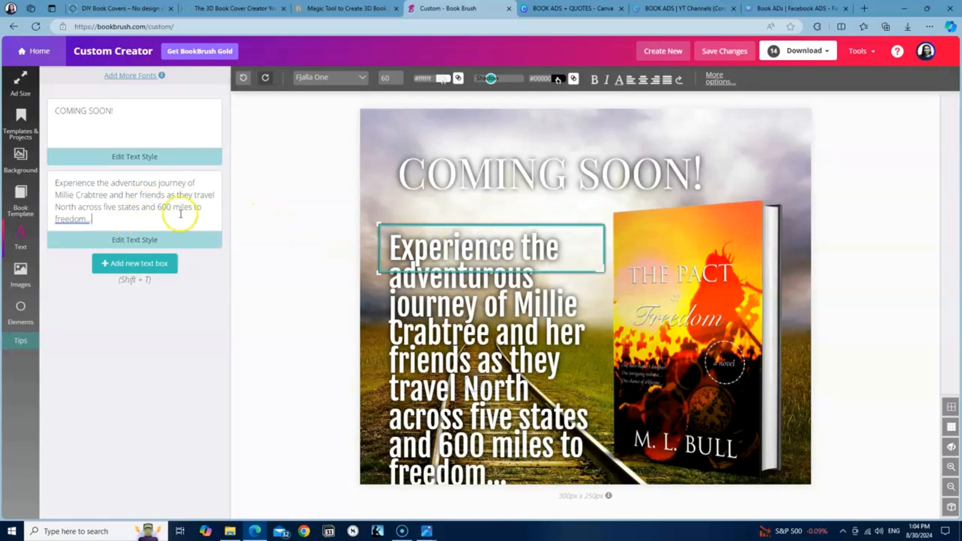
left_click(172, 238)
left_click(503, 403)
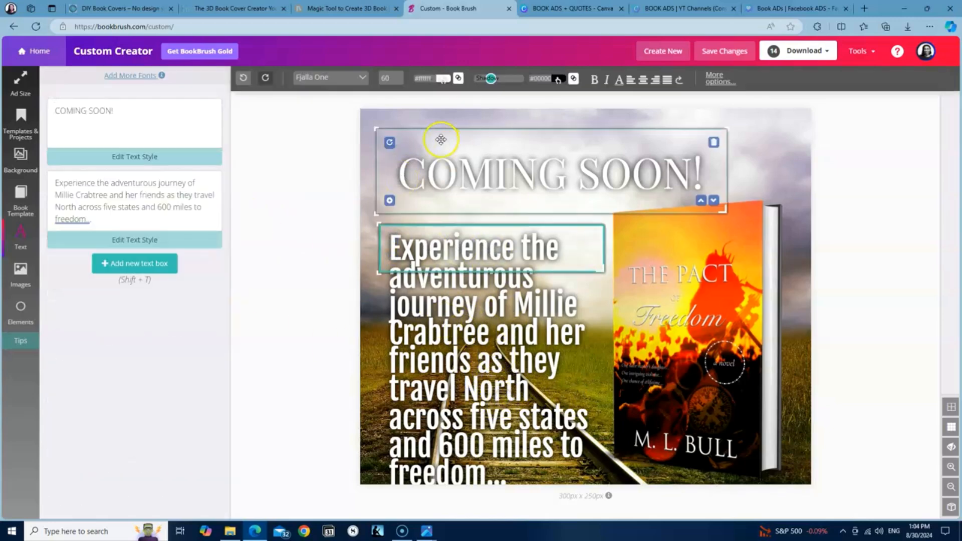
left_click(398, 81)
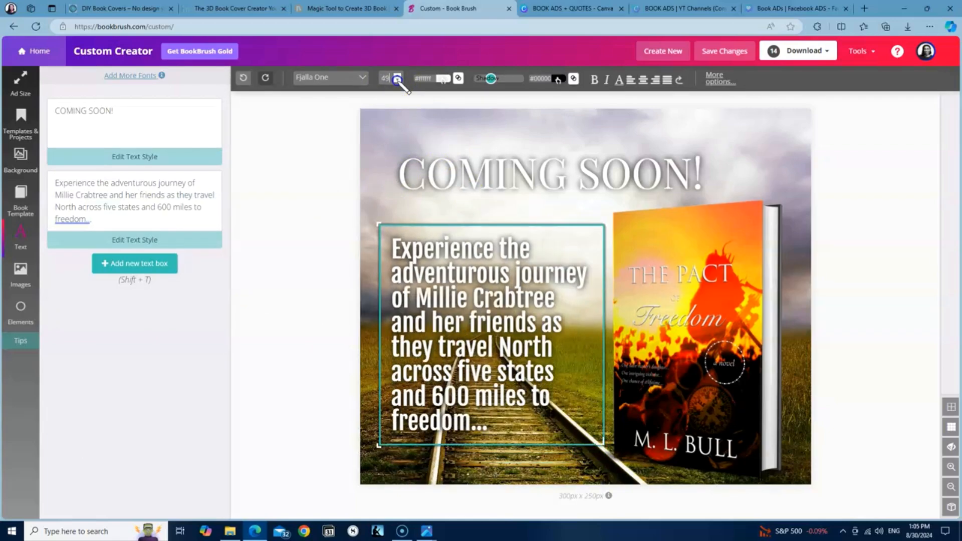
left_click(397, 81)
left_click(398, 80)
left_click(397, 80)
left_click(397, 81)
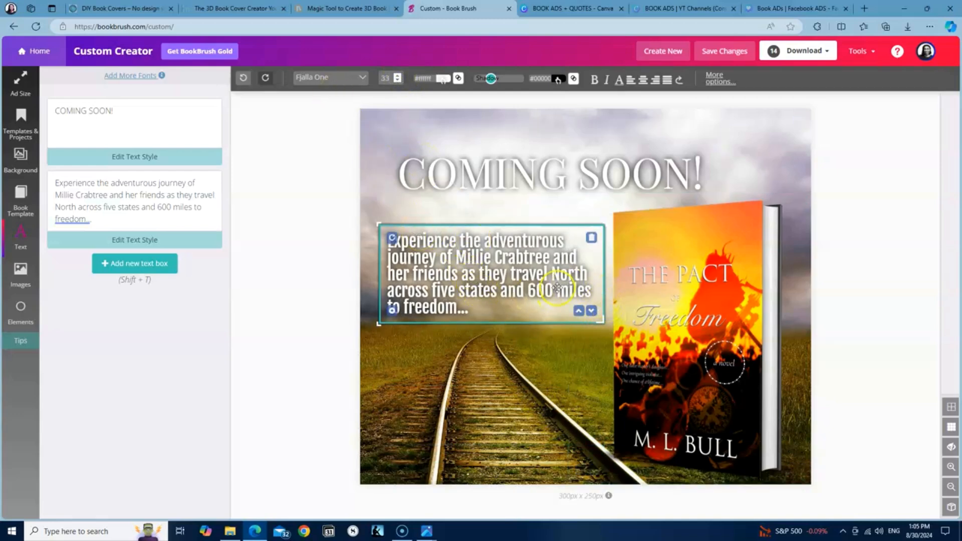
Nudge the tagline up closer to the COMING SOON! heading and set its font to Alegreya
left_click_drag(455, 257, 459, 249)
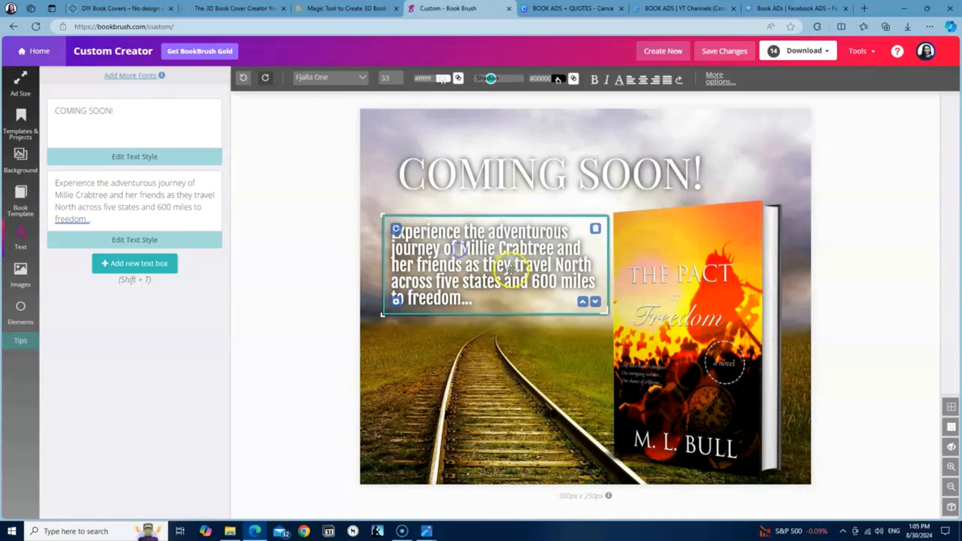
left_click(352, 79)
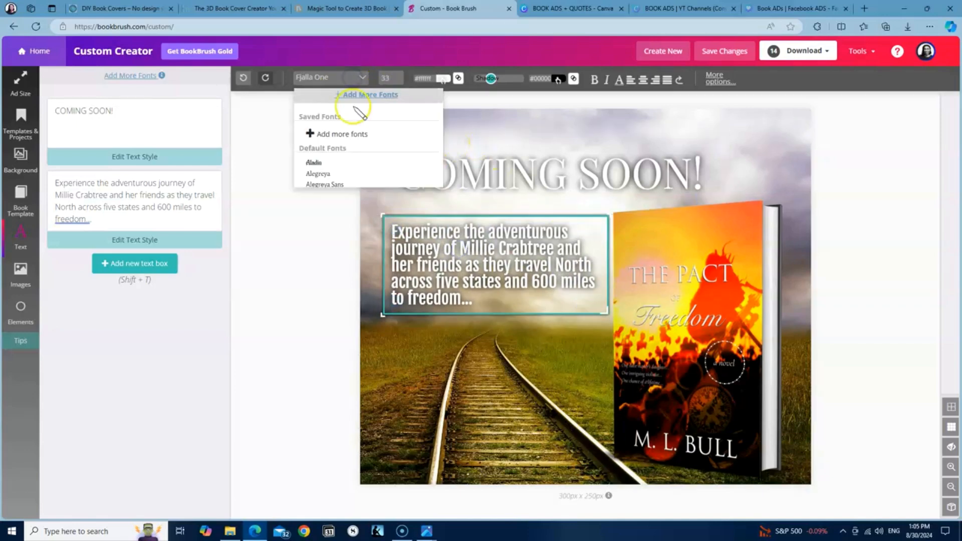
left_click(323, 175)
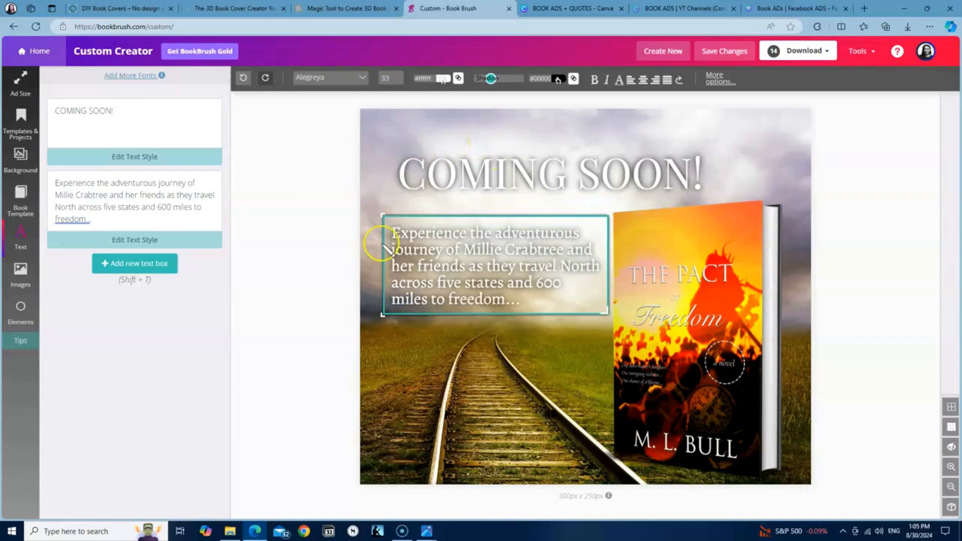
Move the tagline slightly down to leave more space beneath the COMING SOON! heading
left_click(508, 376)
left_click(432, 276)
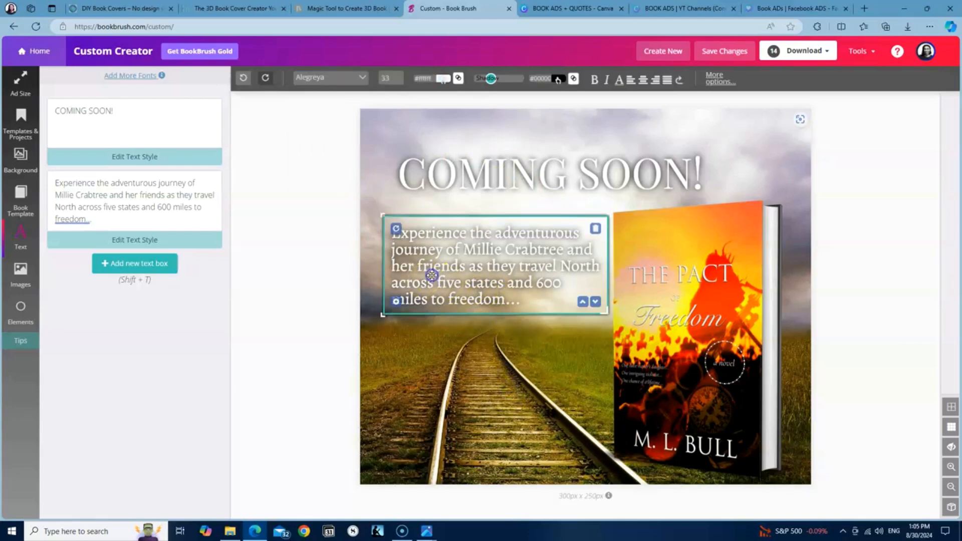
left_click_drag(432, 275, 440, 267)
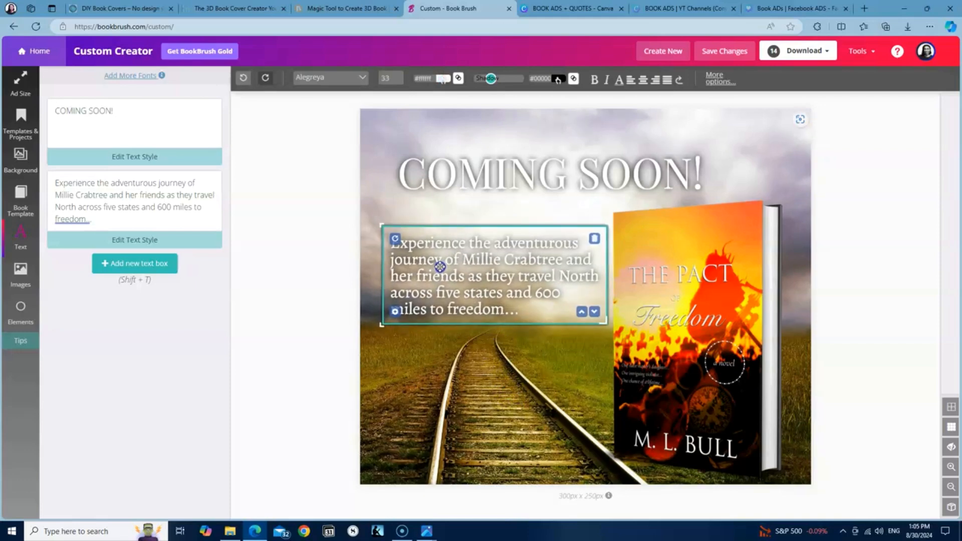
Try italic styling on the tagline, and switch it back to regular
left_click(606, 80)
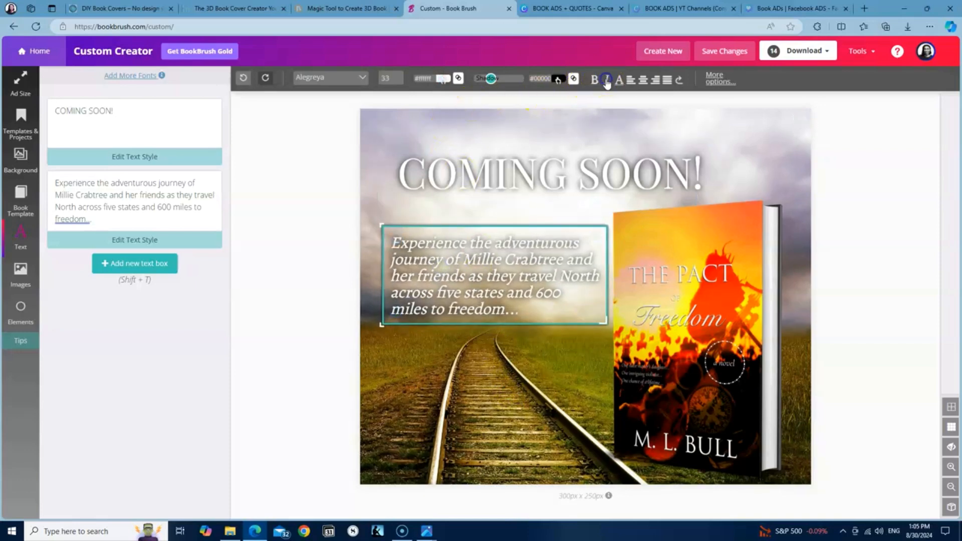
left_click(607, 80)
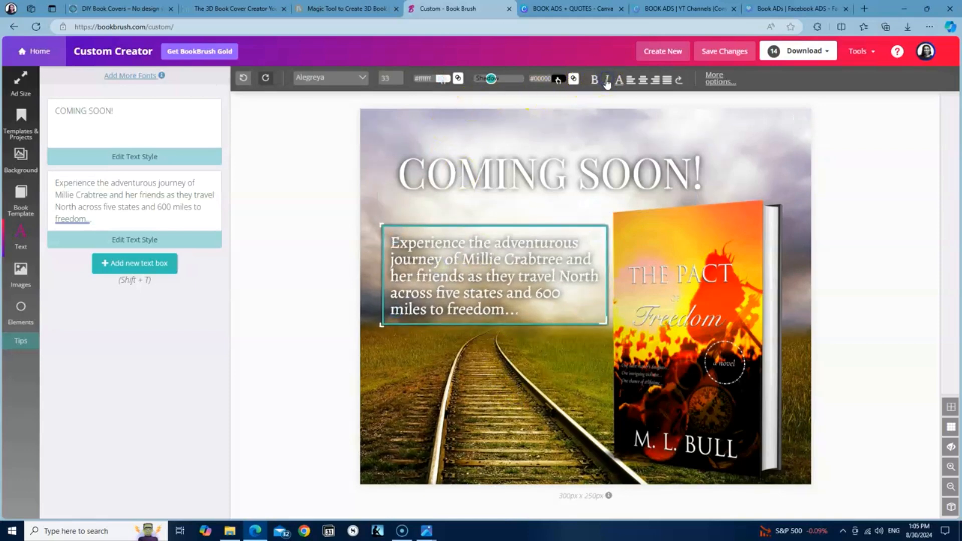
left_click(549, 358)
left_click(514, 294)
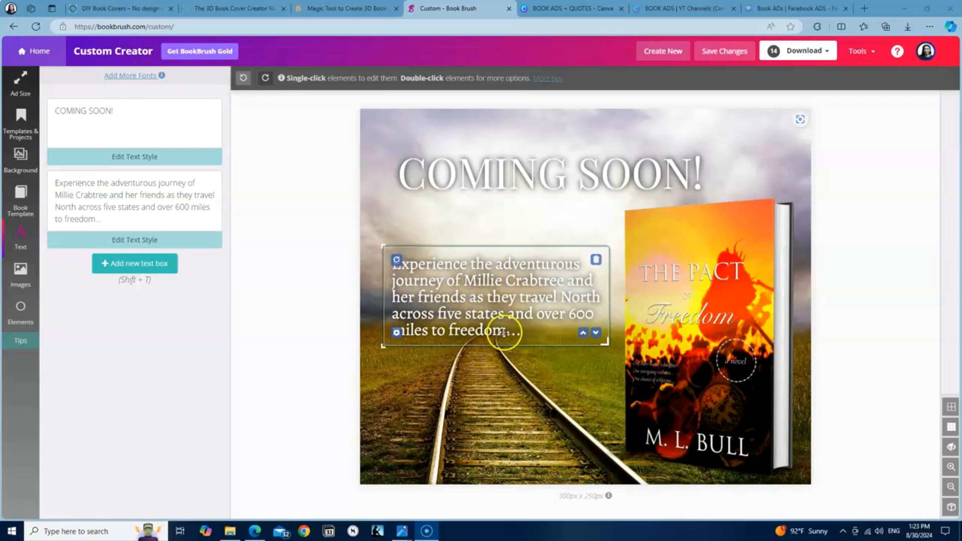
left_click(696, 306)
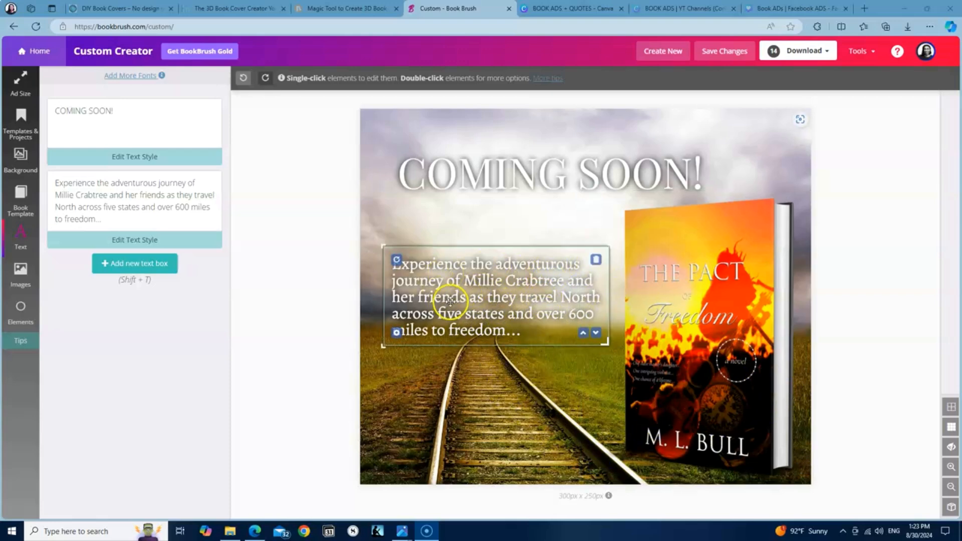
left_click_drag(470, 278, 469, 279)
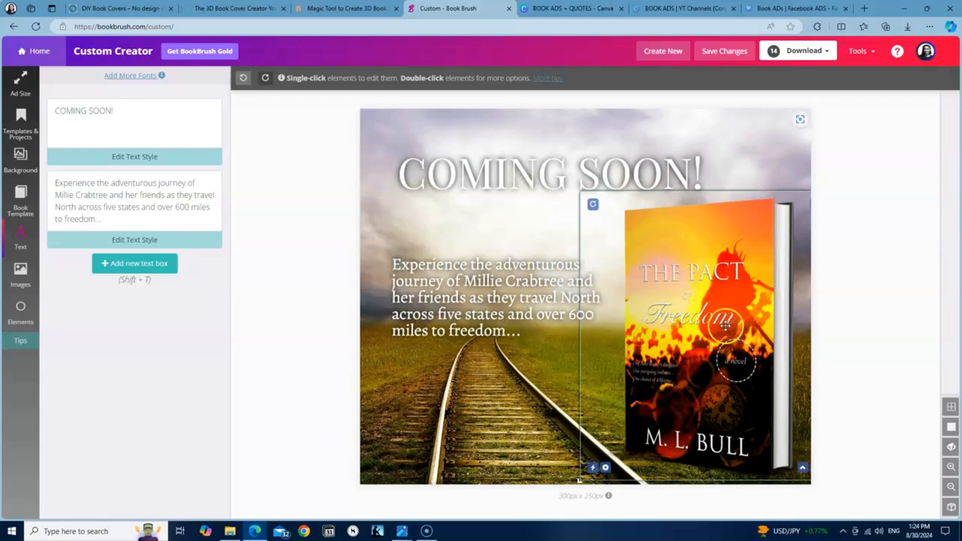
left_click(432, 286)
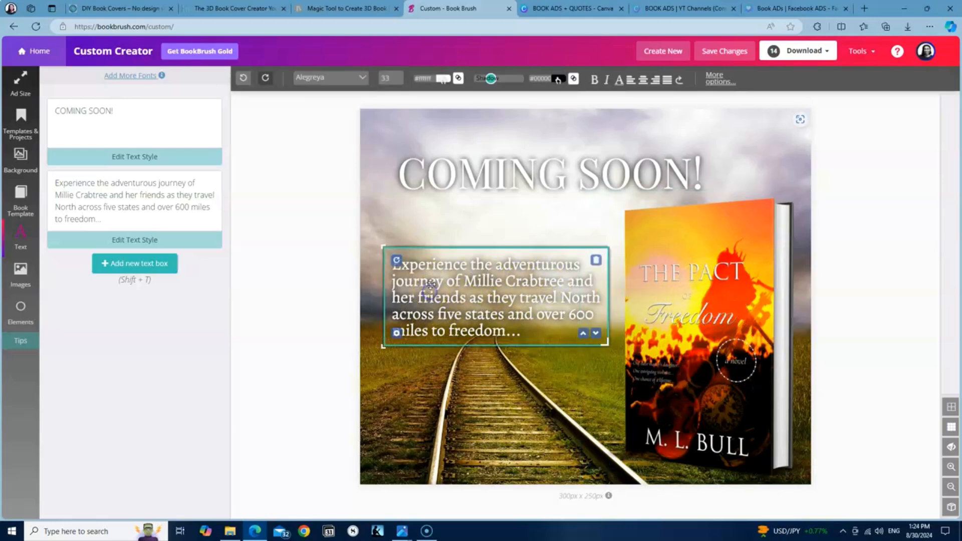
Nudge the tagline up in small moves so it sits clear above the railroad tracks
left_click_drag(475, 292, 477, 285)
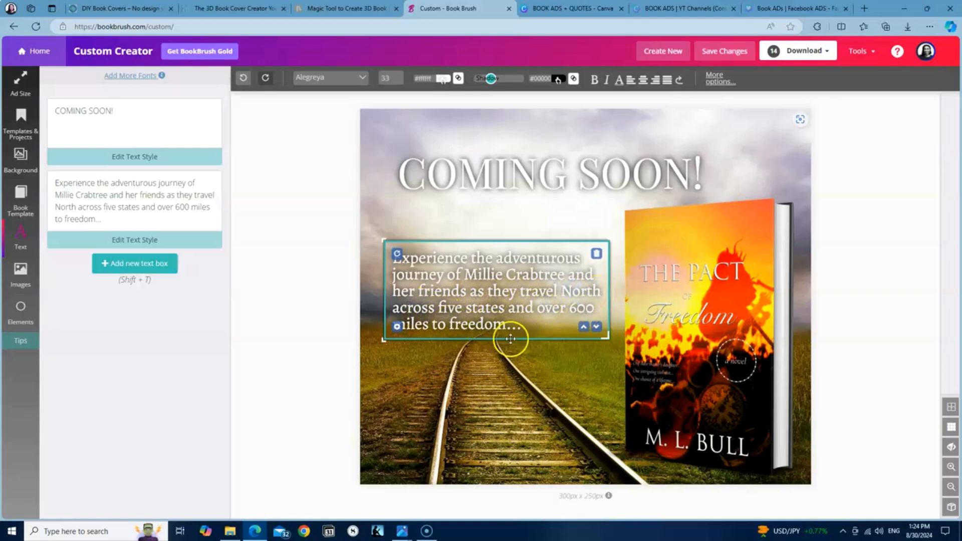
left_click(527, 360)
left_click(488, 333)
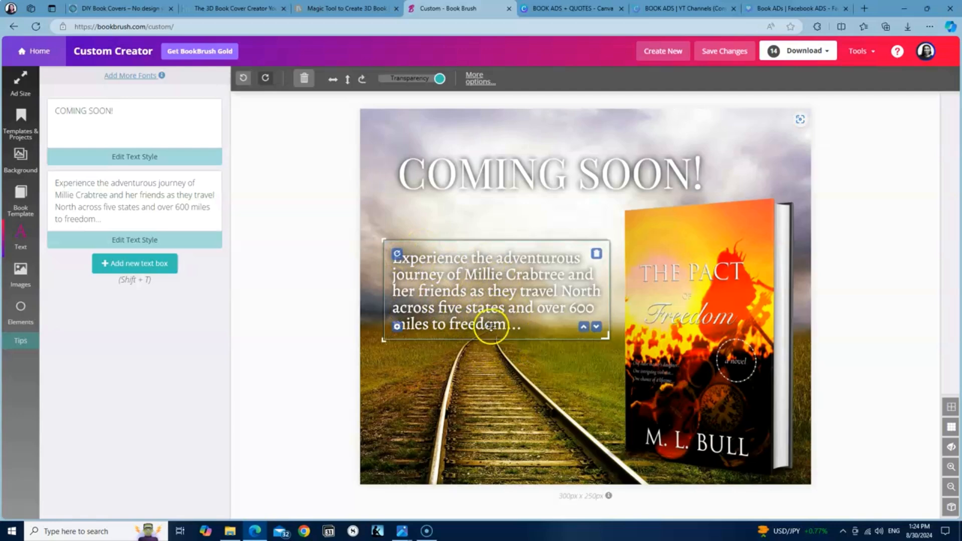
left_click(531, 382)
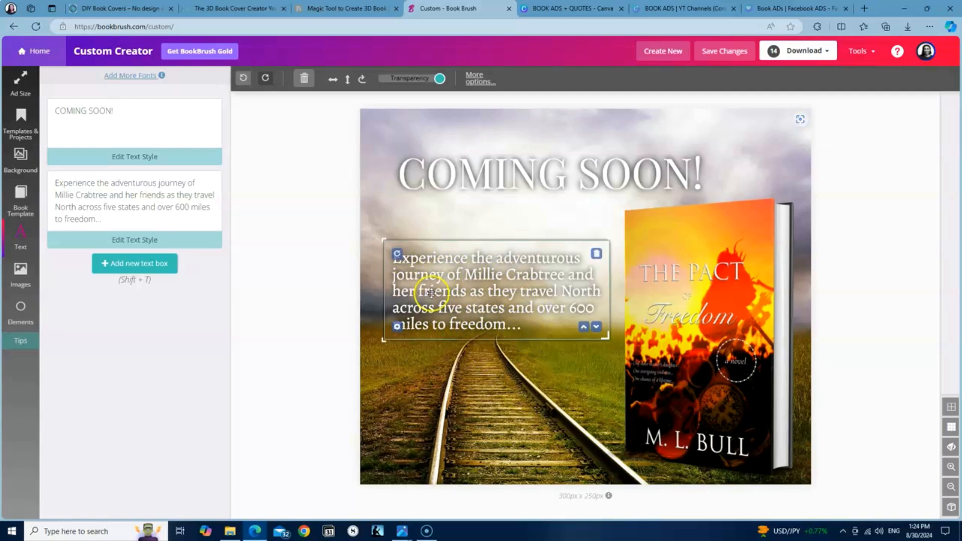
left_click(489, 336)
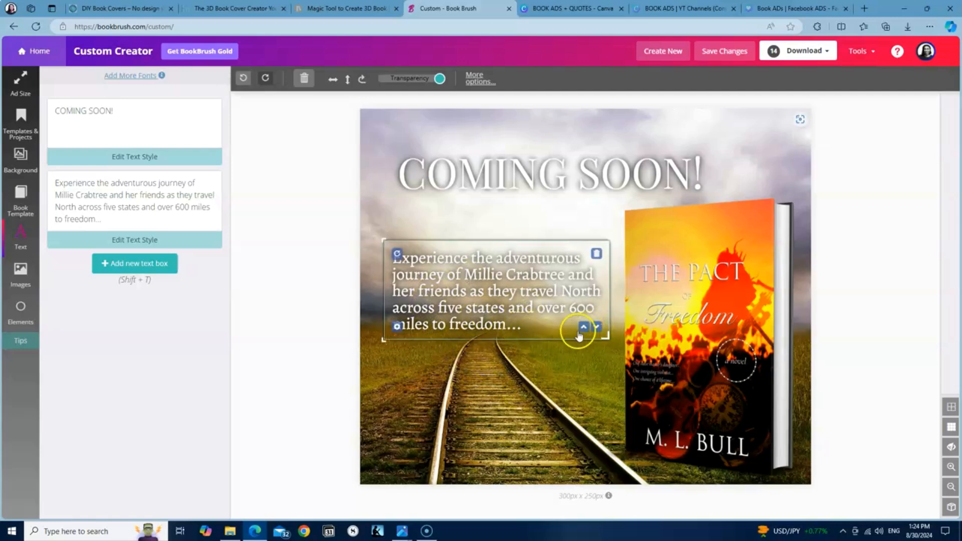
left_click(659, 397)
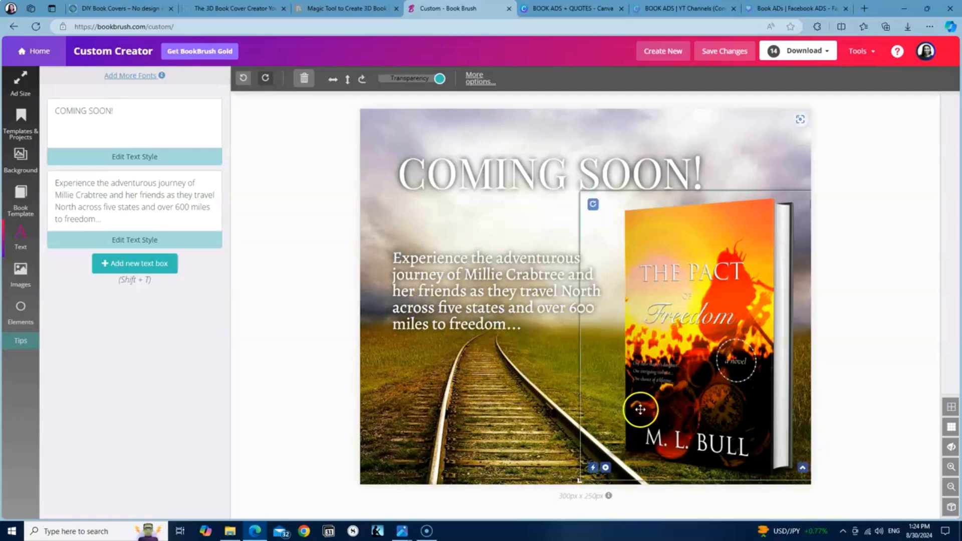
left_click(516, 424)
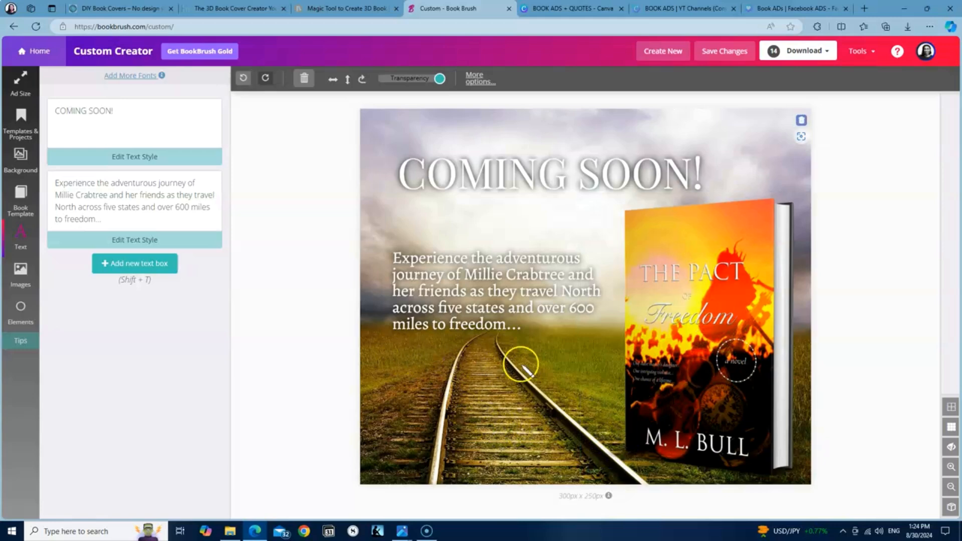
left_click(506, 321)
left_click_drag(512, 299, 512, 295)
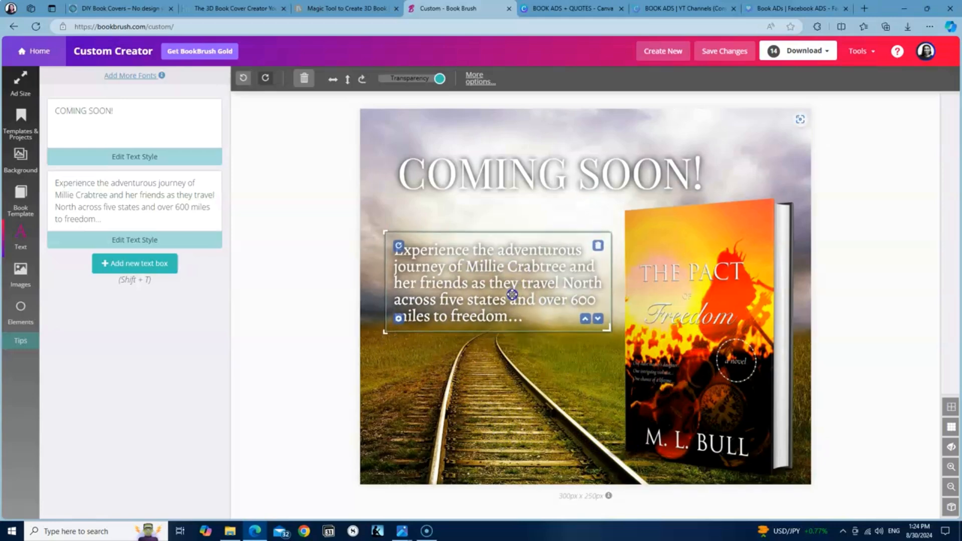
left_click(524, 366)
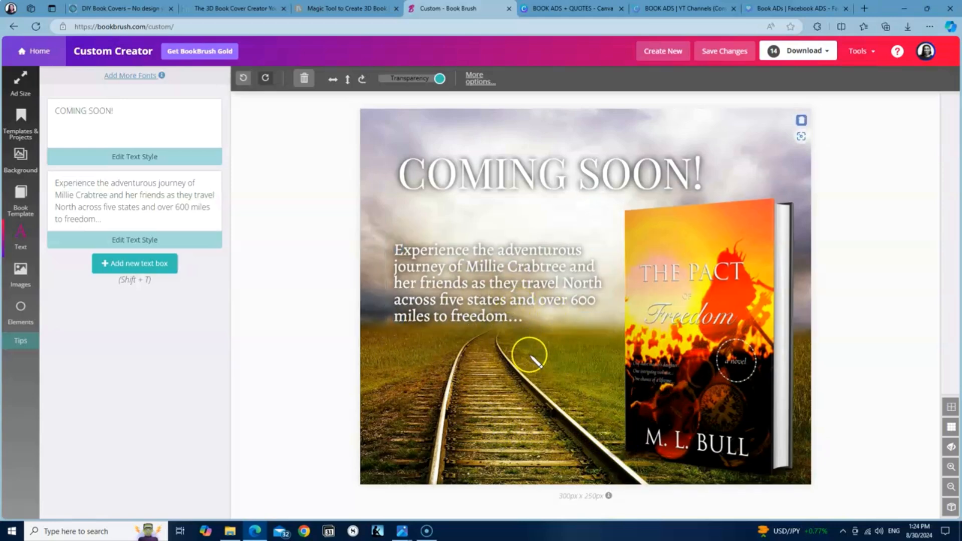
left_click(490, 319)
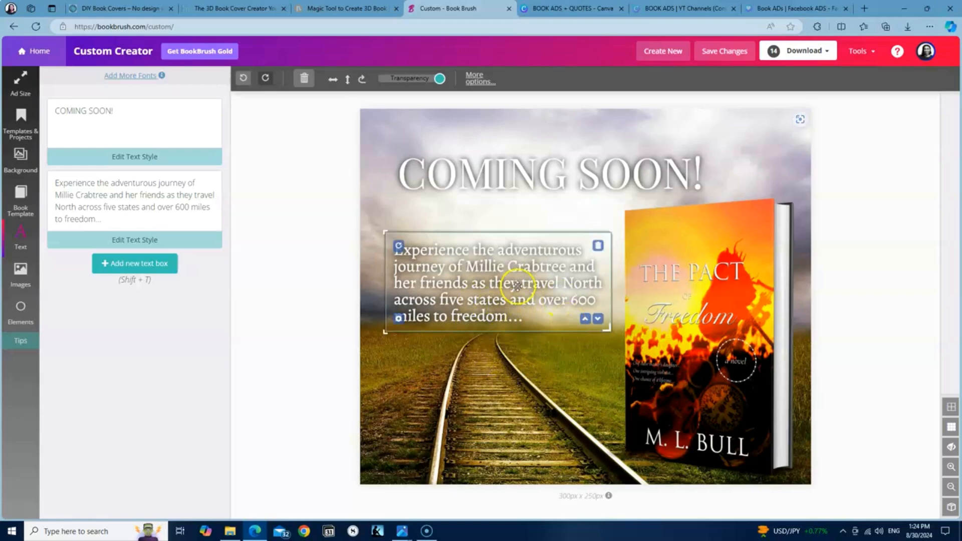
left_click(507, 354)
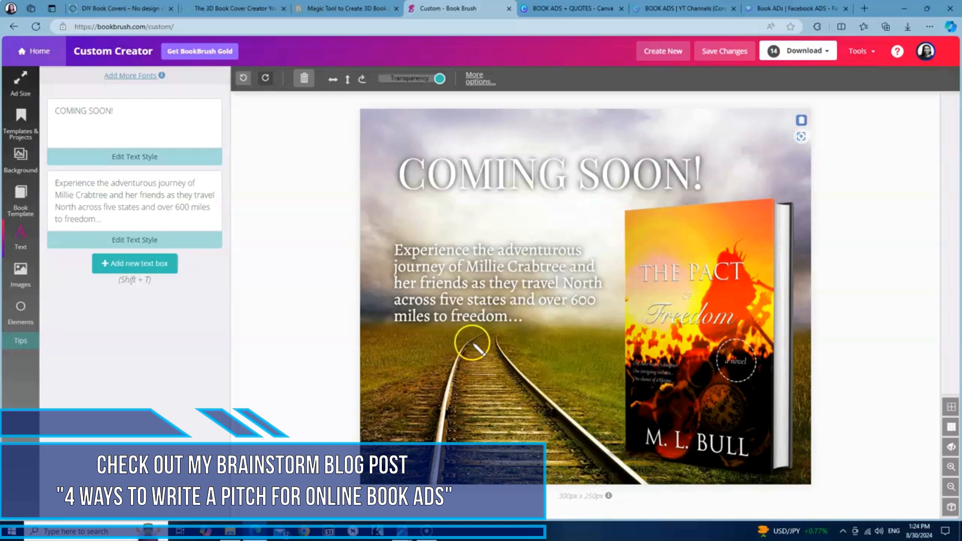
left_click(501, 326)
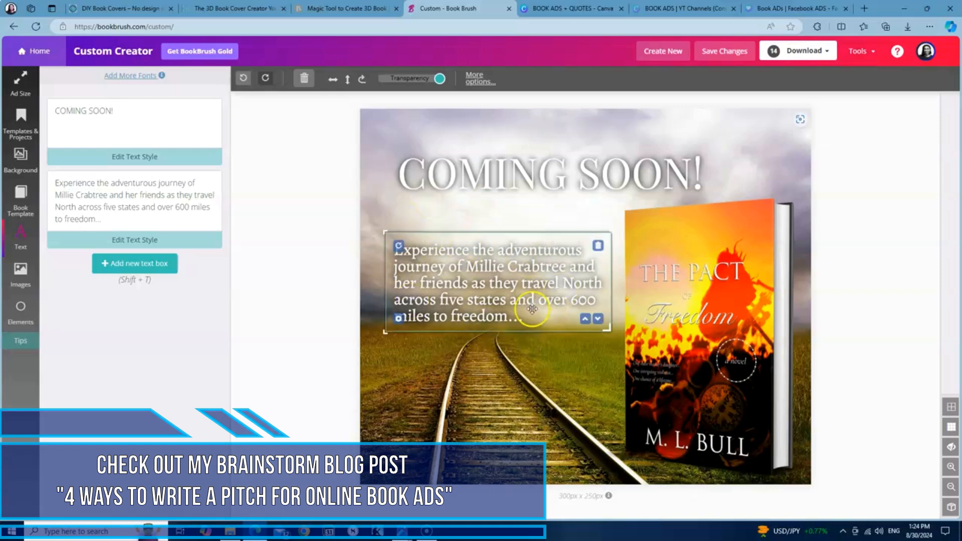
left_click(553, 335)
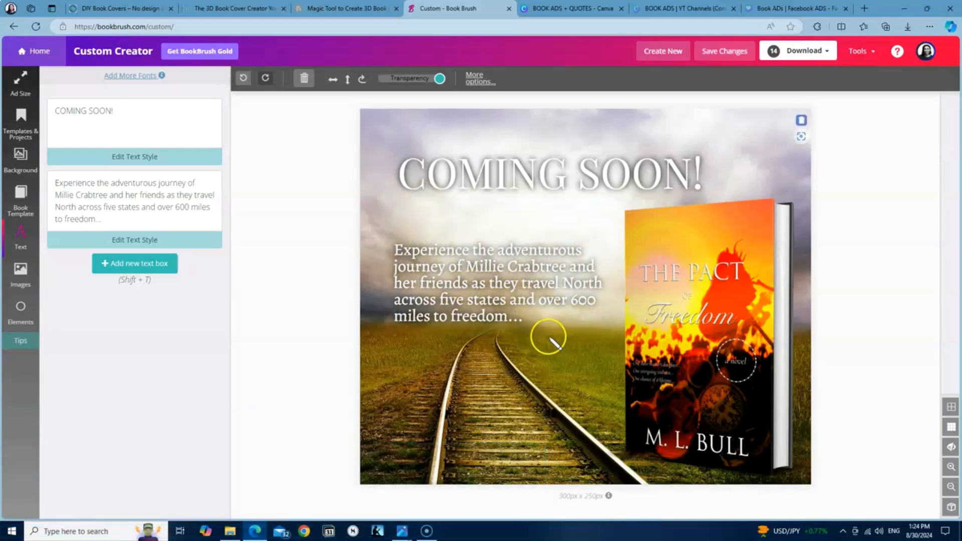
left_click(722, 396)
left_click(375, 258)
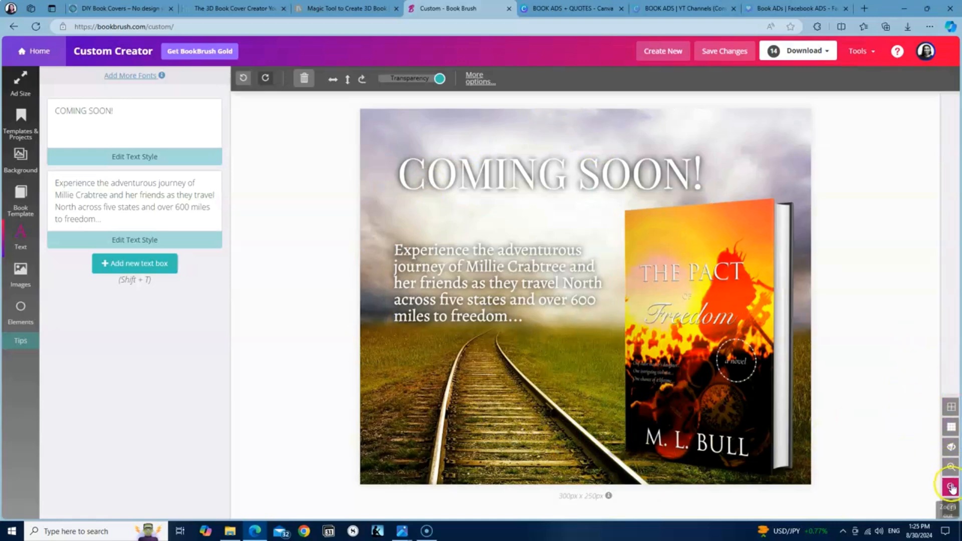
left_click(692, 160)
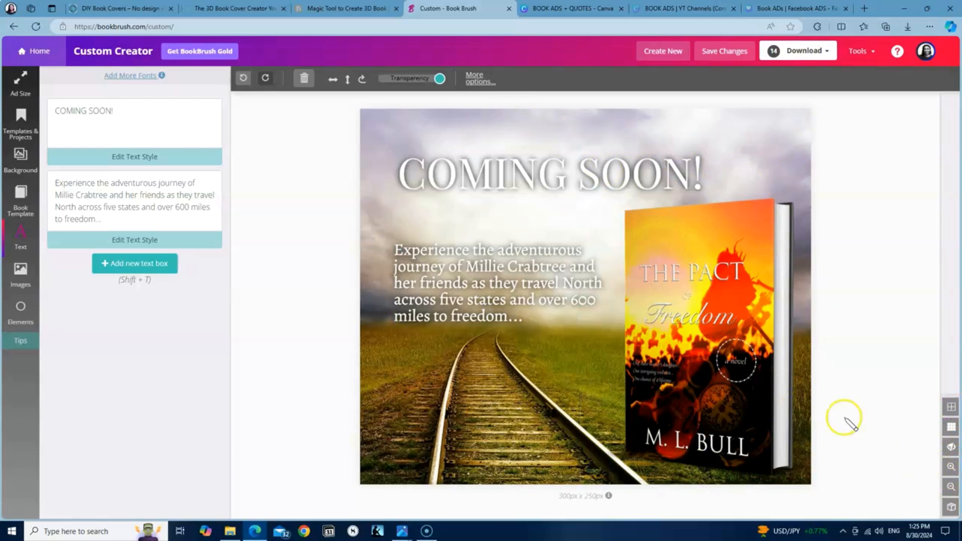
Move the 3D book mockup slightly down toward the lower edge of the ad
left_click(950, 488)
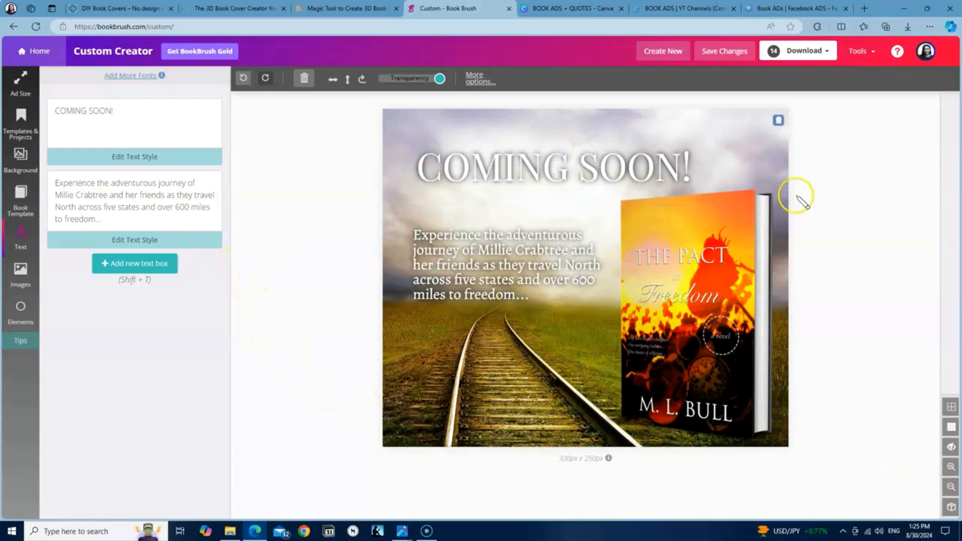
left_click_drag(722, 331, 723, 337)
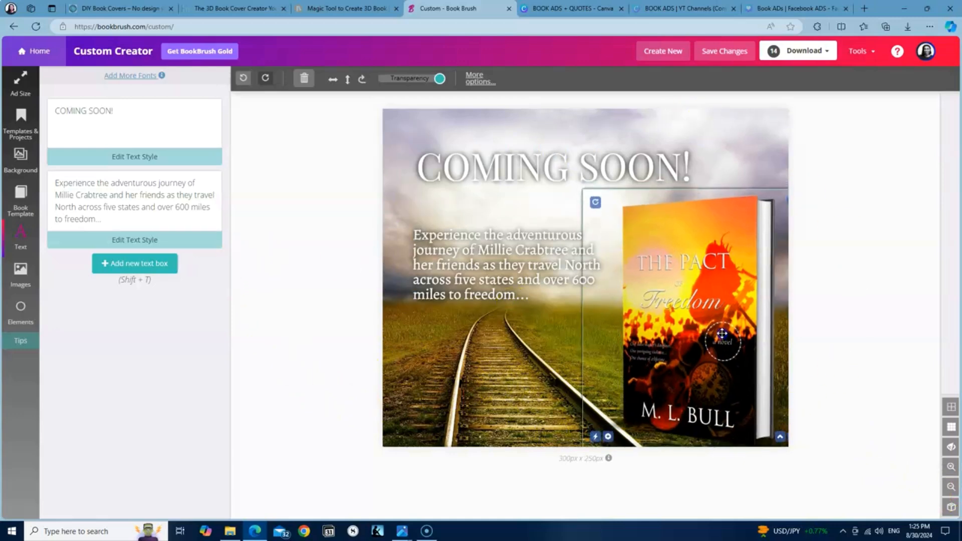
left_click(826, 337)
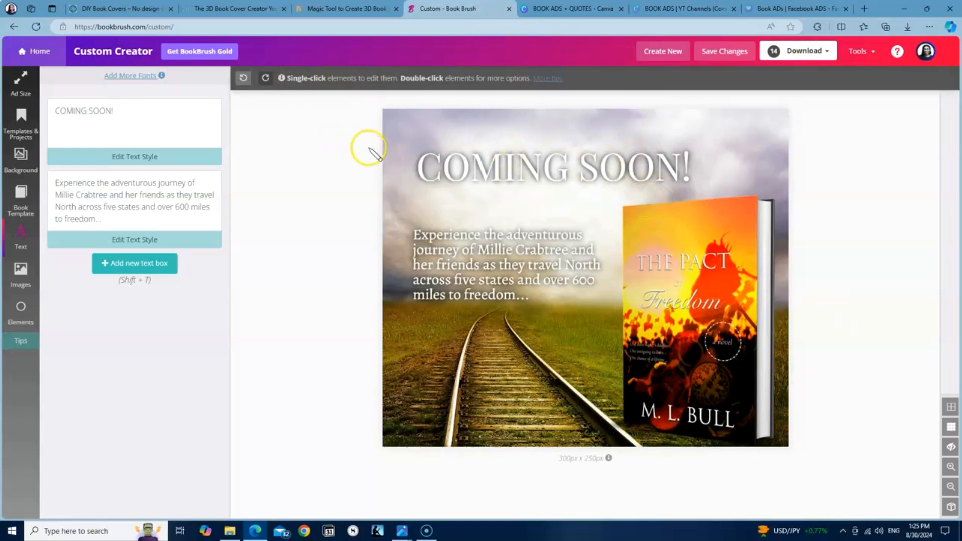
Switch to the BOOK ADS + QUOTES folder in Canva and open the BOOK ADS | YT Channels design
left_click(102, 8)
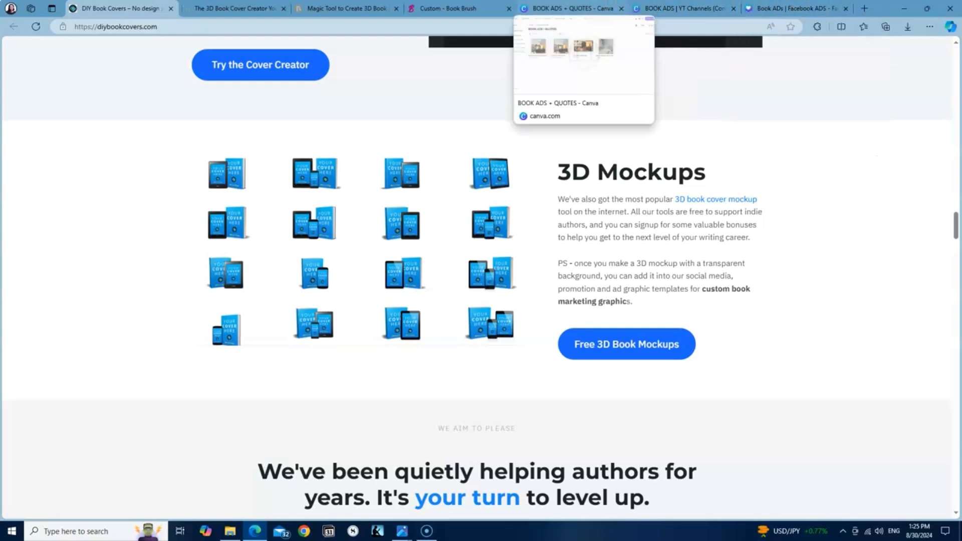
left_click(569, 9)
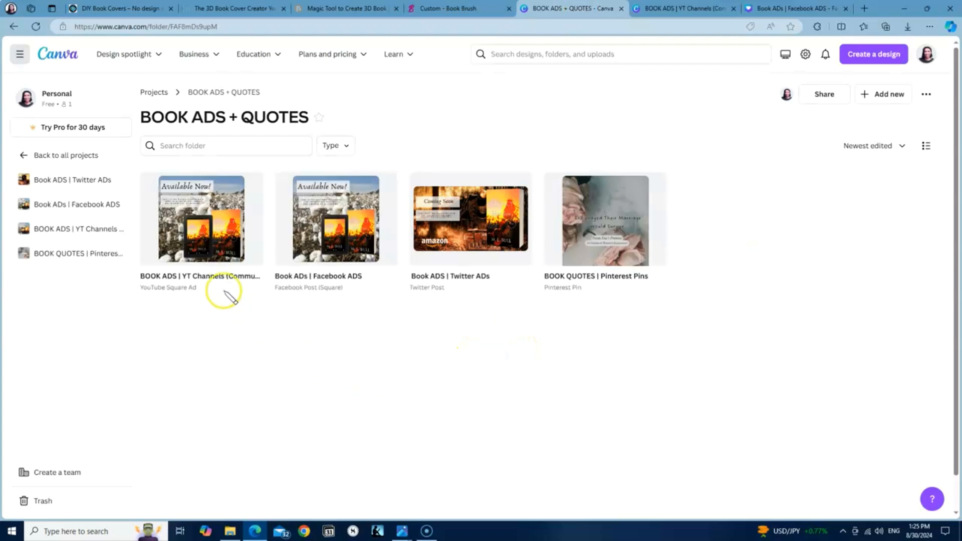
left_click(217, 244)
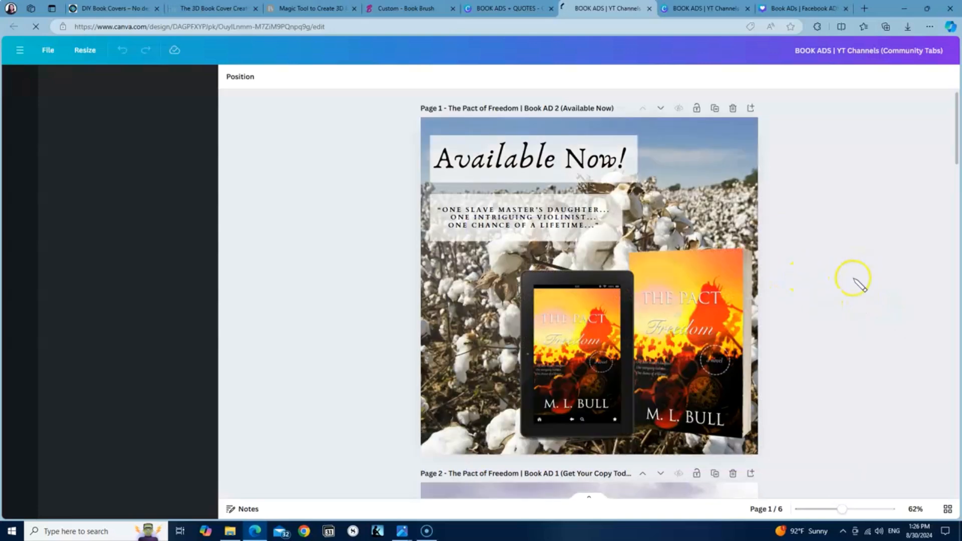
Look through the pages of the YT Channels design, examining the call-to-action headings, taglines and book mockups of each ad
scroll(861, 303, "down", 1)
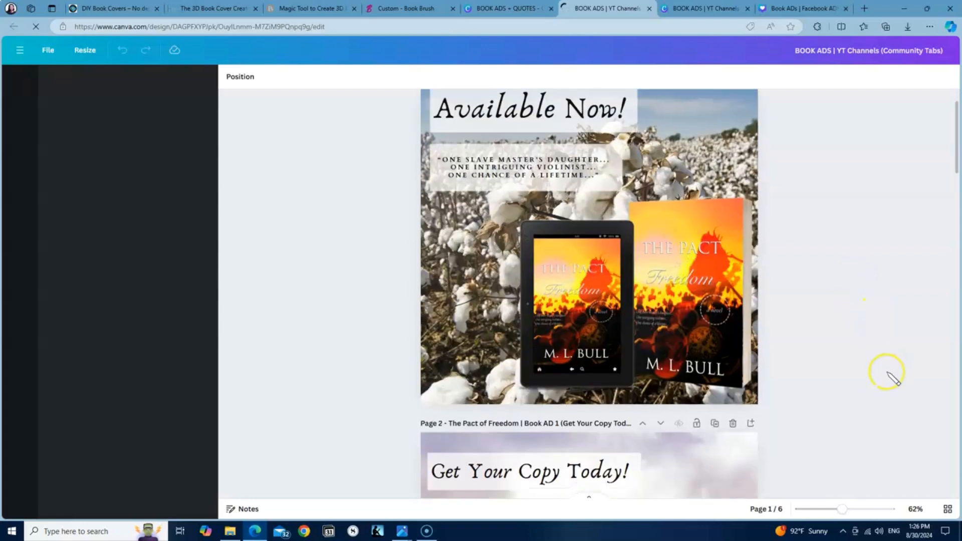
scroll(827, 266, "up", 1)
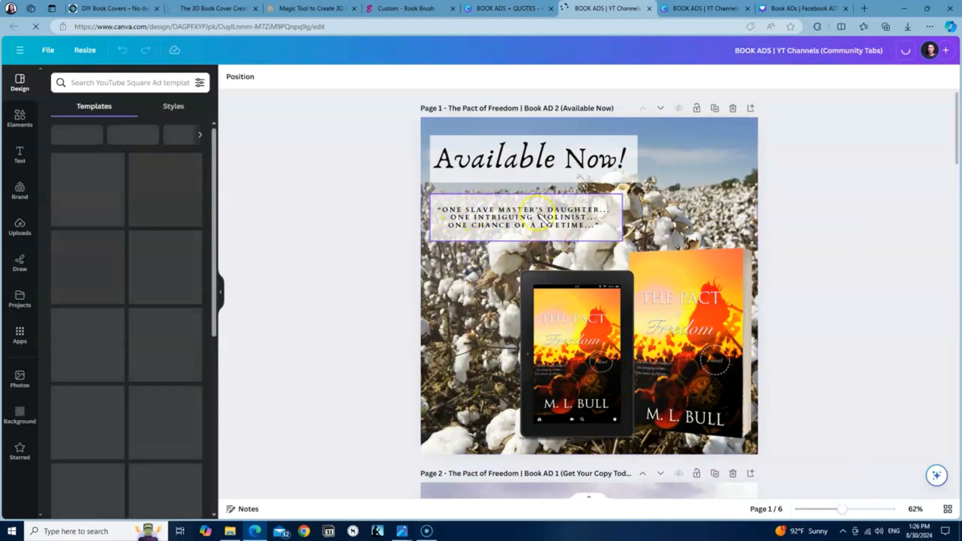
scroll(863, 316, "down", 4)
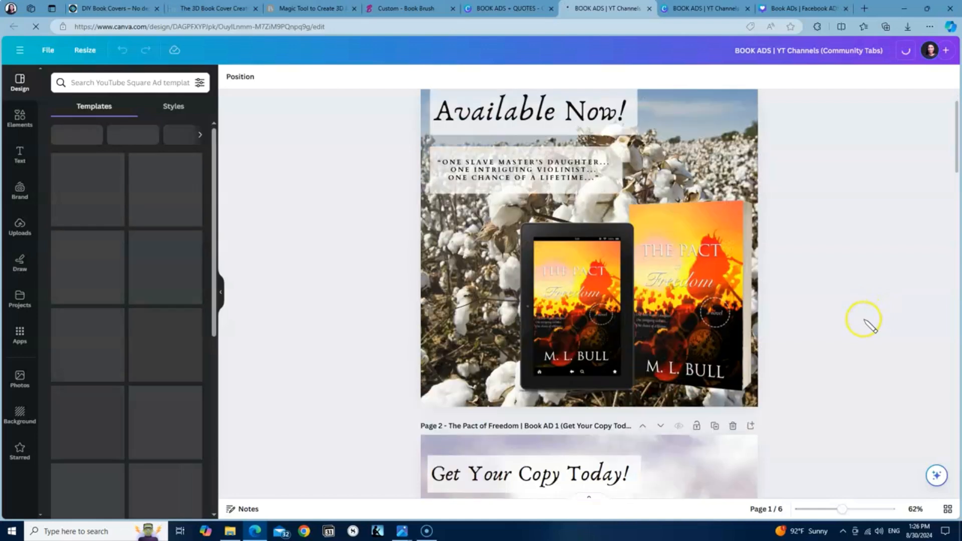
scroll(854, 317, "down", 2)
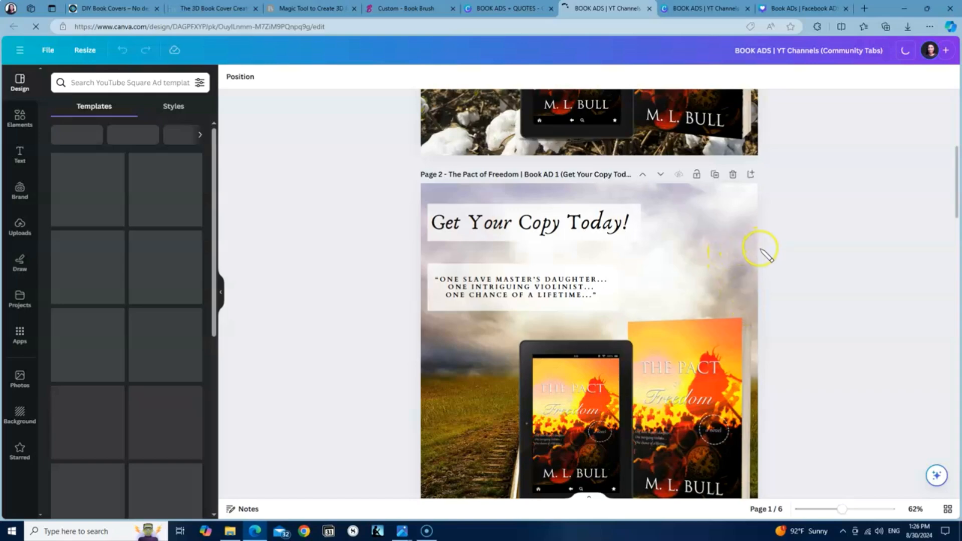
scroll(716, 273, "down", 4)
scroll(723, 287, "down", 5)
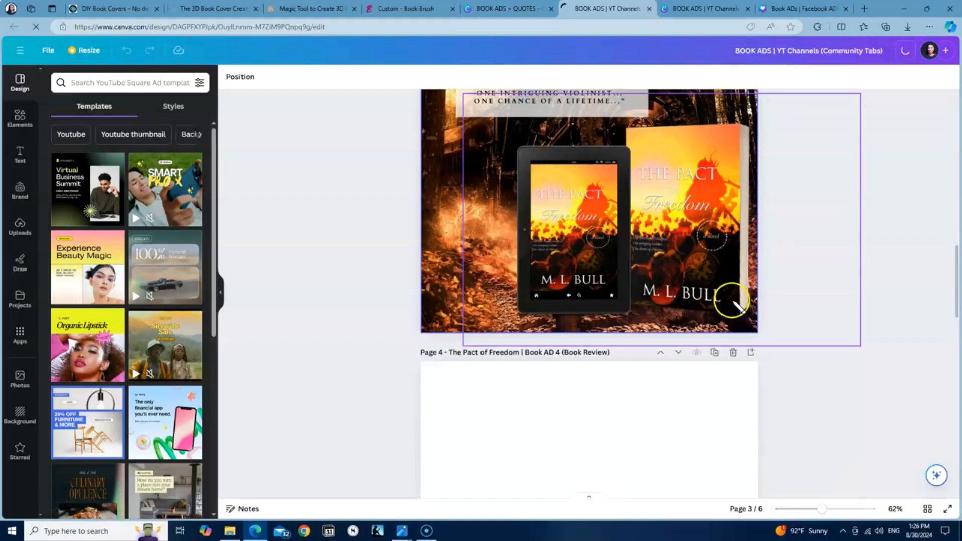
scroll(769, 310, "down", 3)
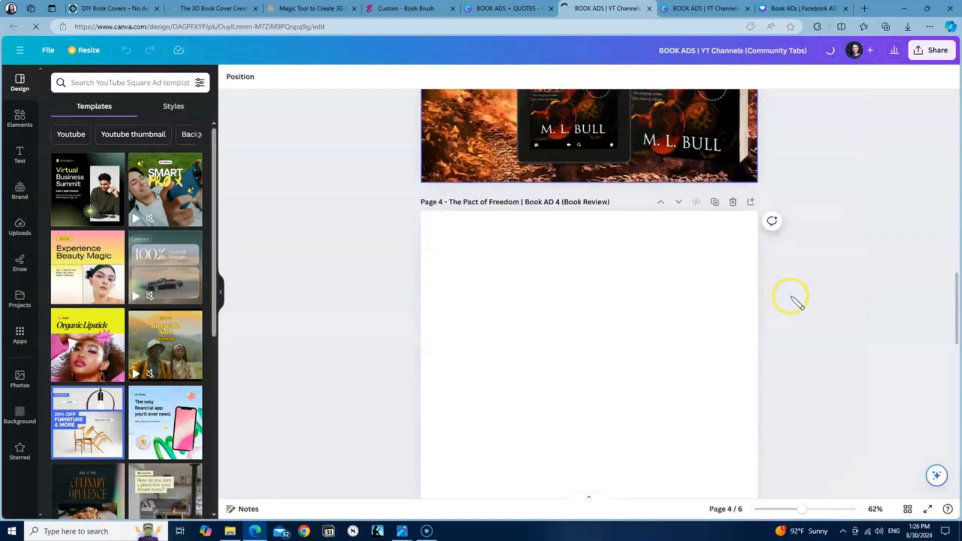
scroll(791, 297, "up", 2)
scroll(796, 304, "down", 1)
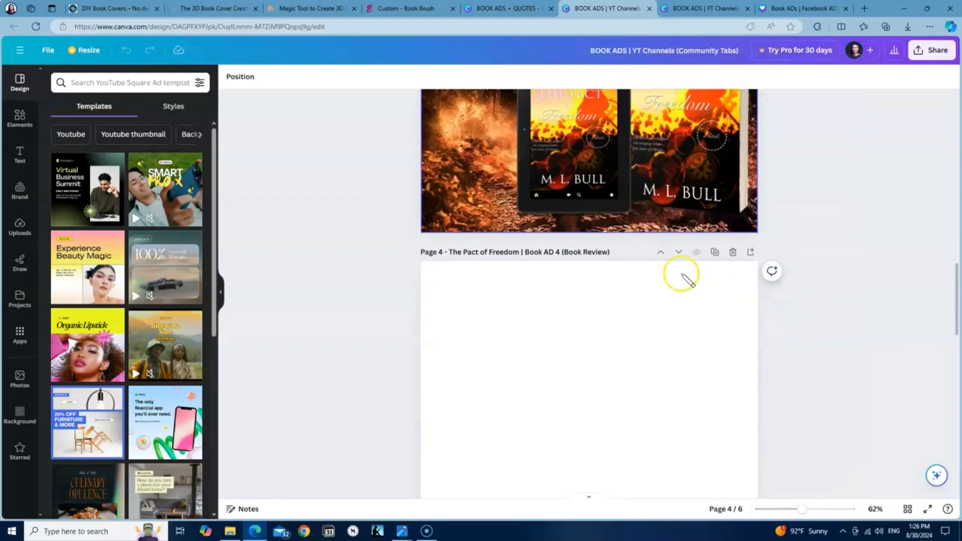
scroll(516, 356, "down", 2)
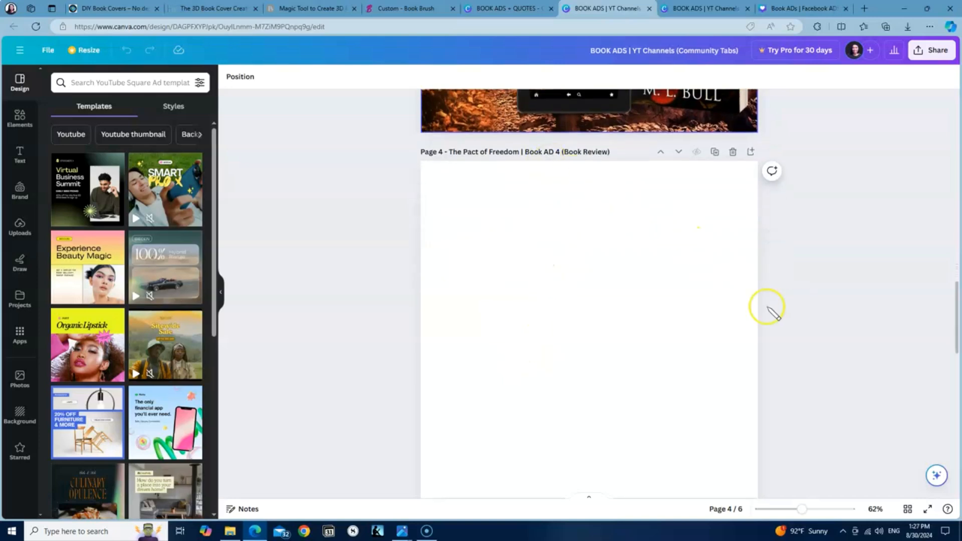
scroll(732, 333, "down", 5)
scroll(740, 341, "up", 14)
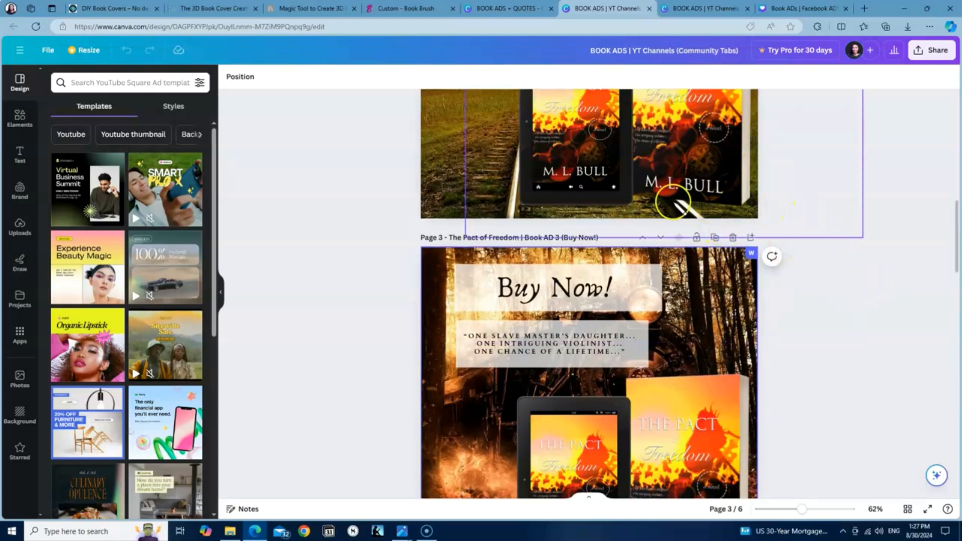
Return to the BOOK ADS + QUOTES folder and open the Book ADS | Twitter ADs design
left_click(694, 10)
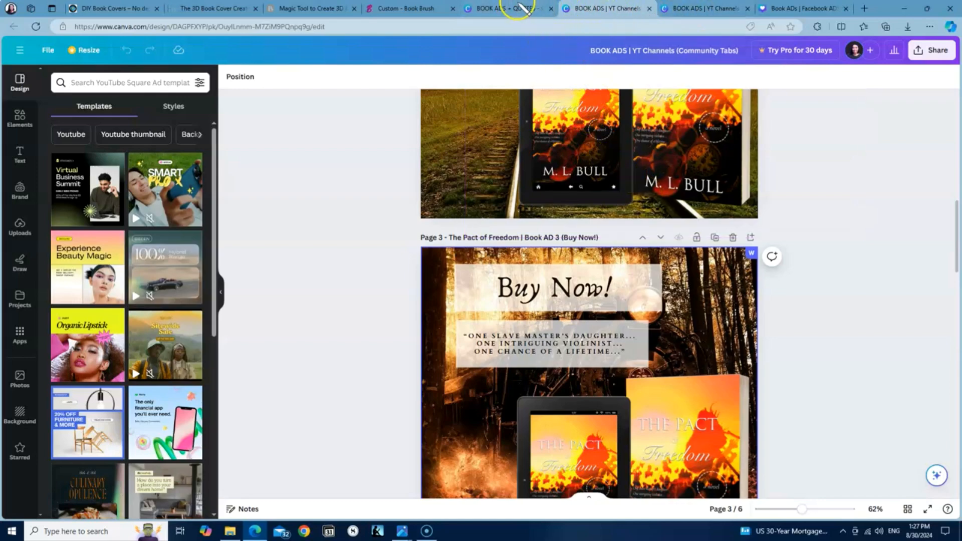
left_click(503, 10)
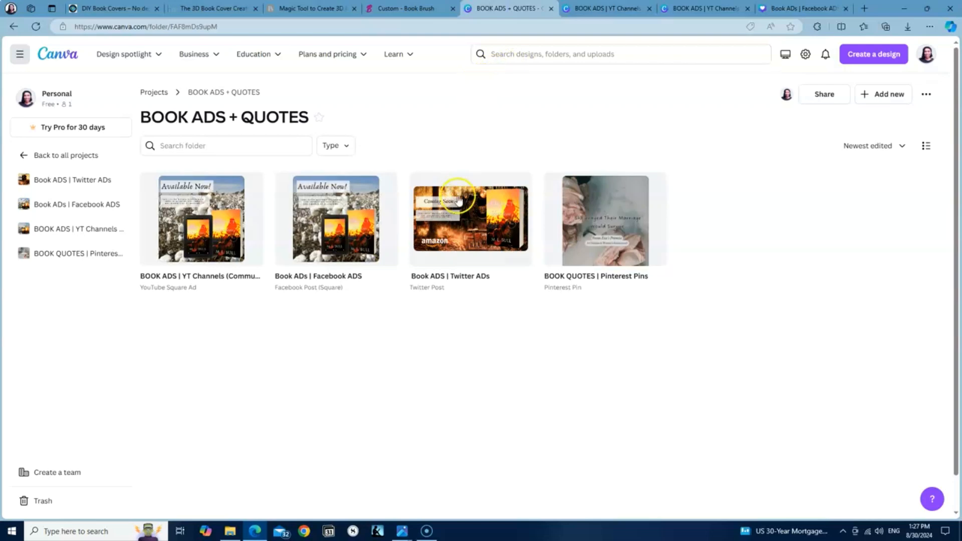
left_click(462, 238)
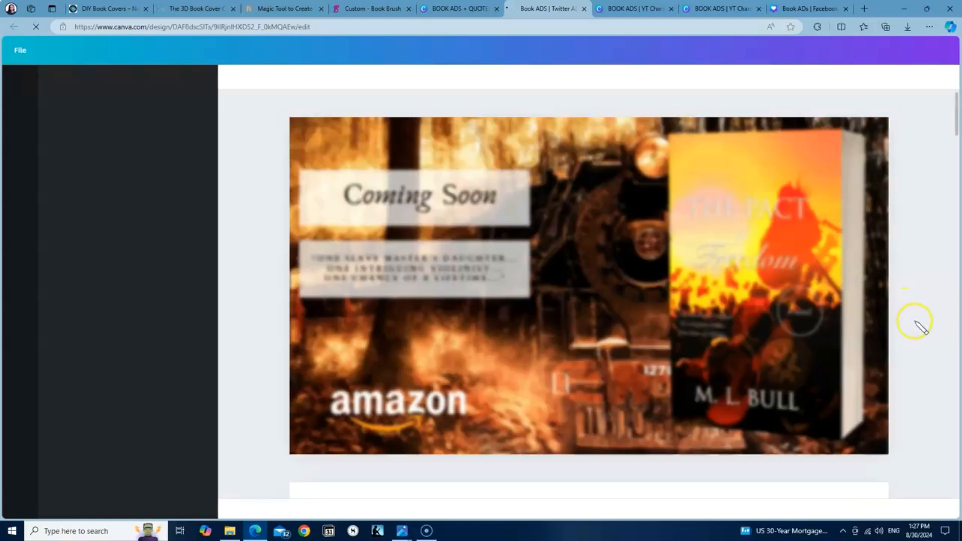
Look through the Pact of Freedom pages of the Twitter design, examining the calls to action, book quotes and Amazon logo placement
scroll(911, 324, "down", 5)
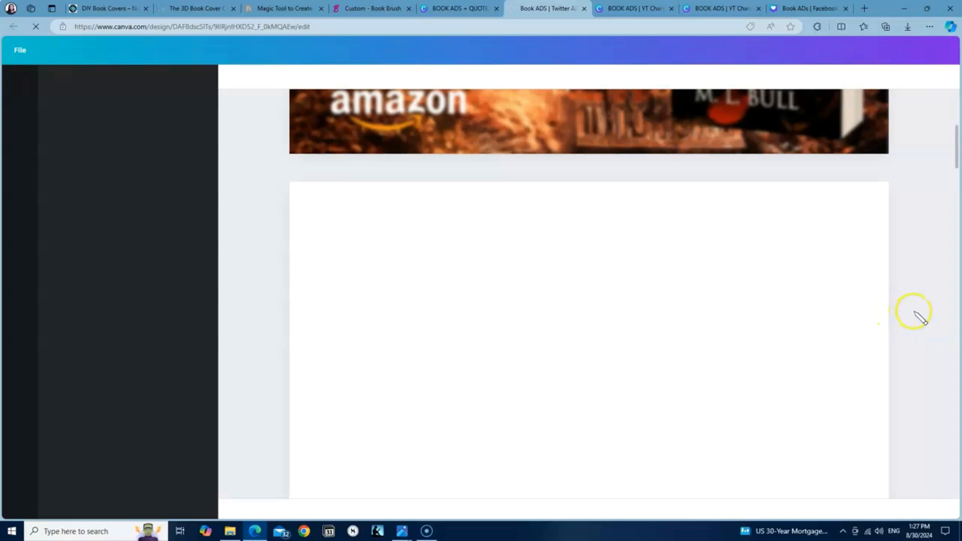
scroll(915, 311, "down", 6)
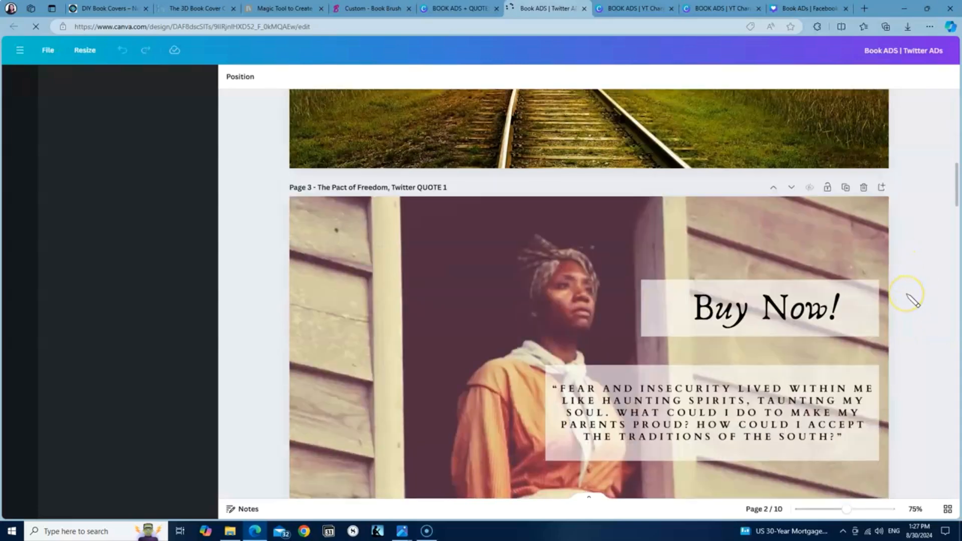
scroll(910, 299, "down", 7)
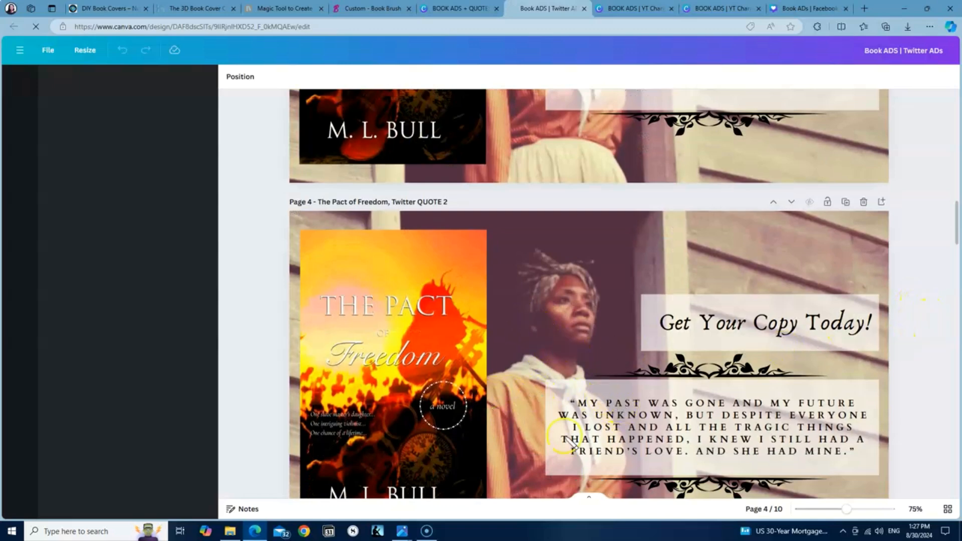
scroll(784, 431, "down", 1)
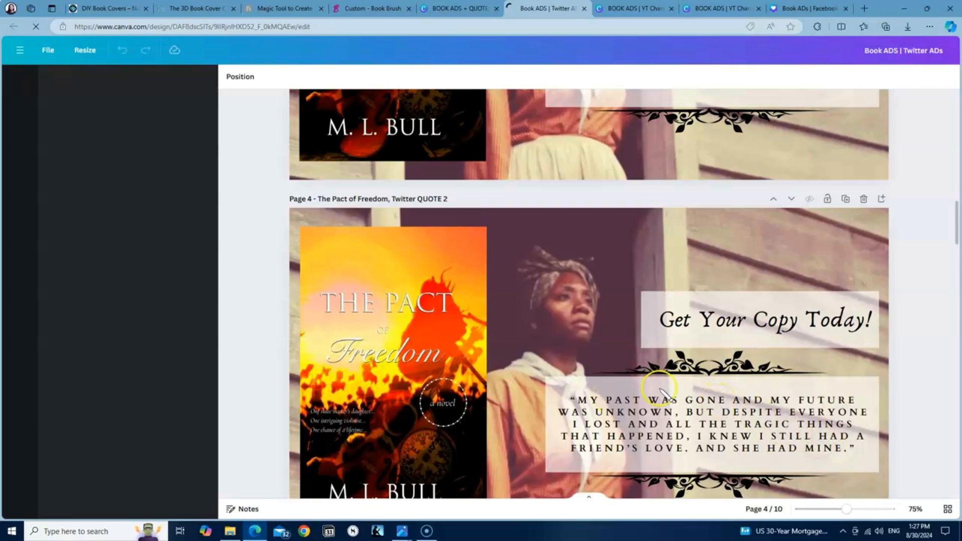
scroll(764, 386, "down", 4)
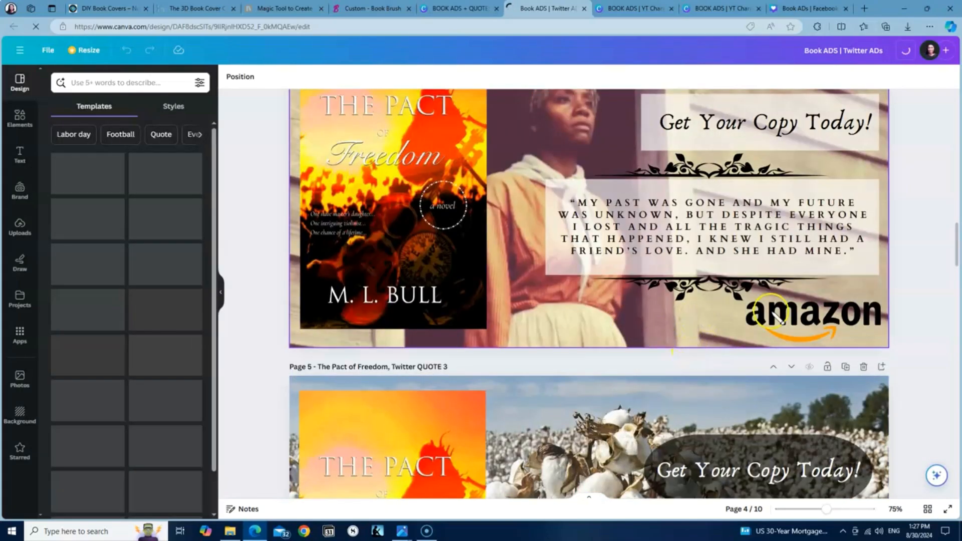
scroll(787, 349, "up", 3)
scroll(779, 354, "down", 2)
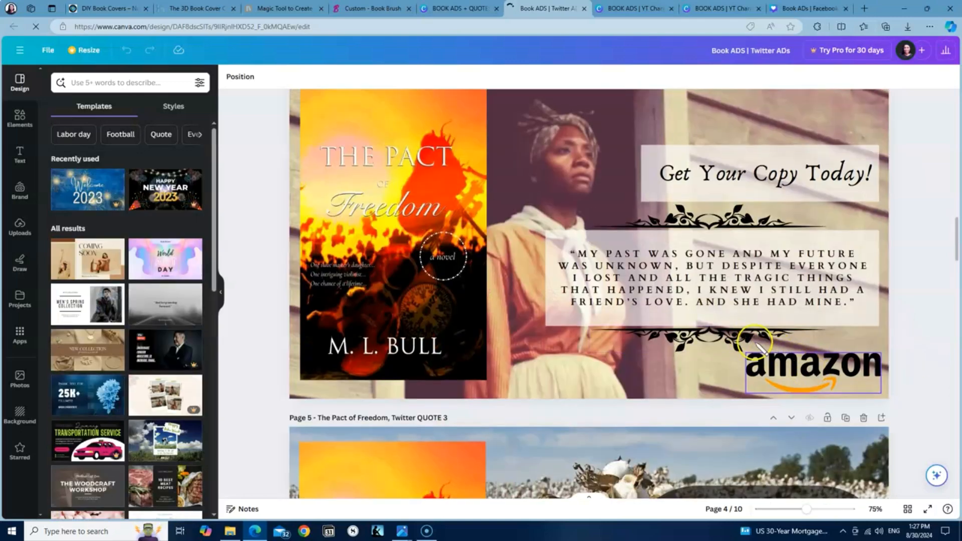
scroll(651, 370, "up", 2)
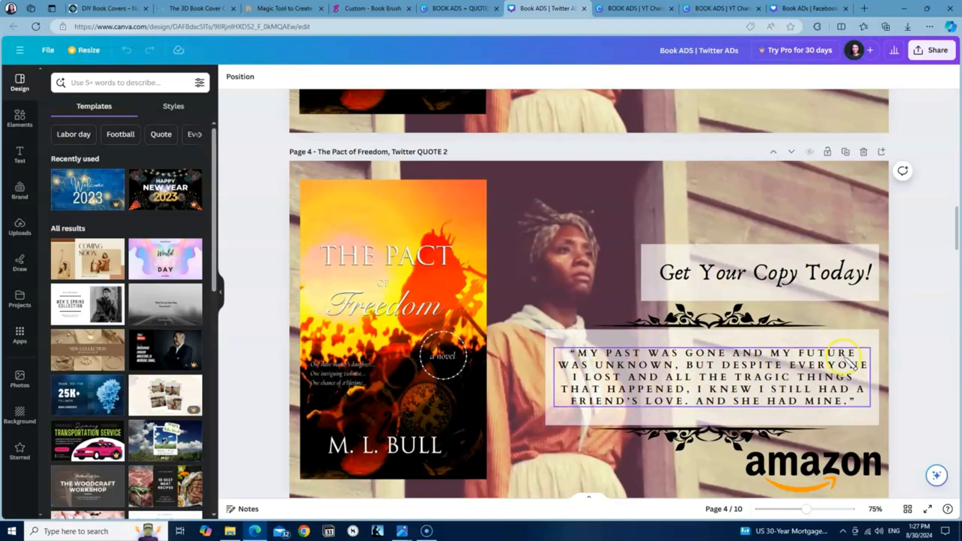
scroll(787, 396, "up", 2)
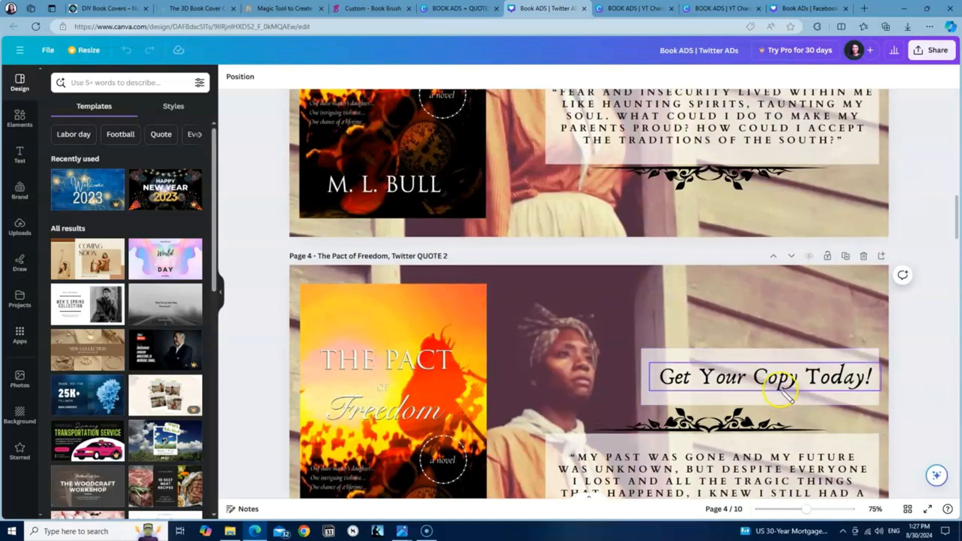
scroll(787, 395, "up", 5)
scroll(664, 371, "up", 3)
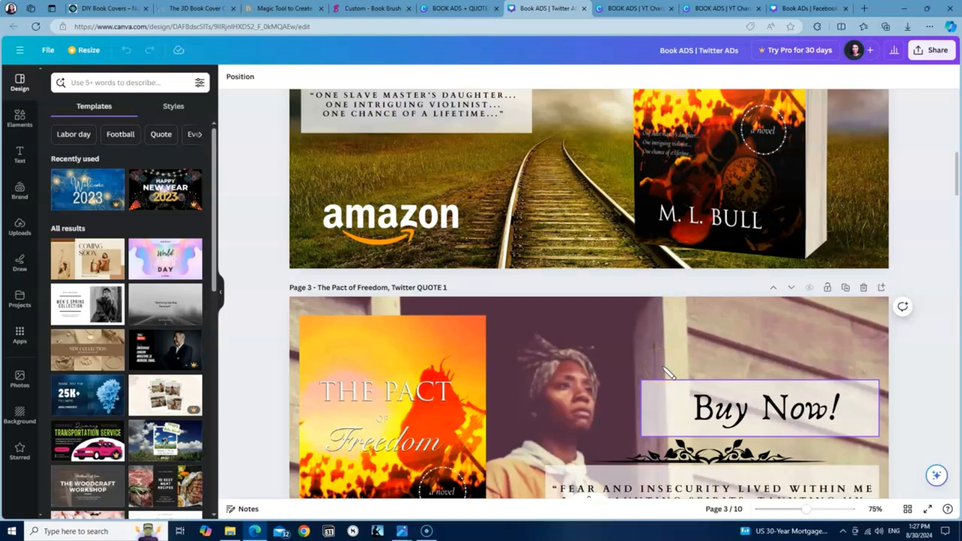
scroll(835, 371, "down", 15)
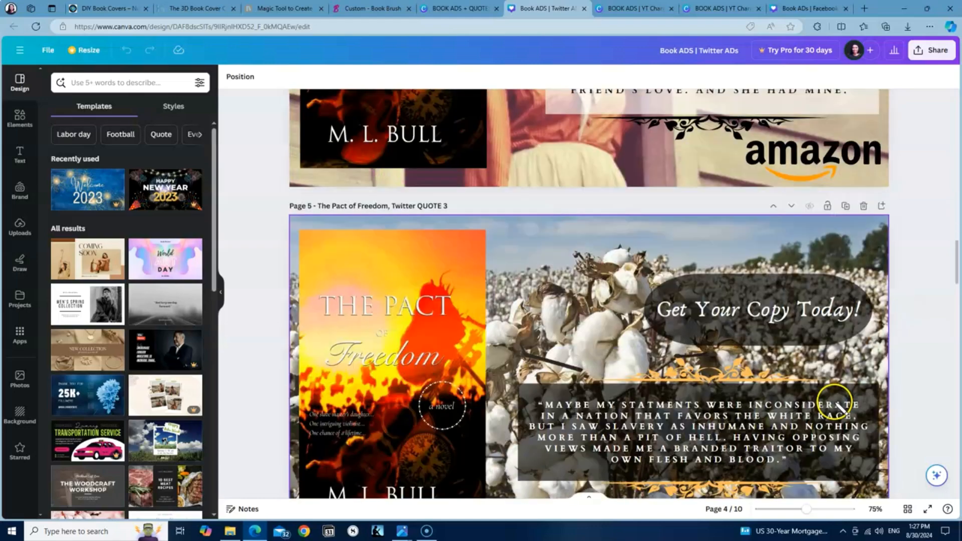
Look through the Eva's Promise Twitter ad and quote pages, examining the device mockups, review excerpts and retailer logos
scroll(831, 405, "down", 15)
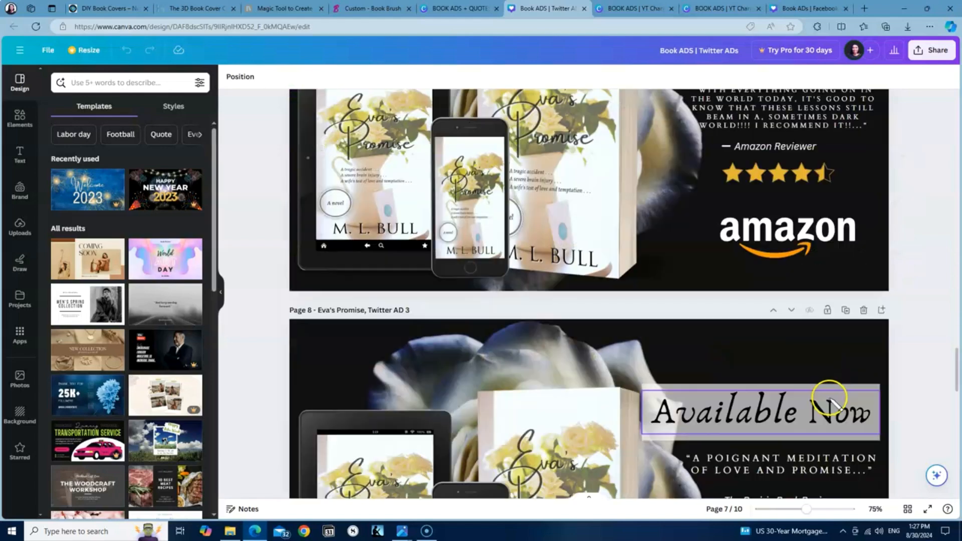
scroll(836, 404, "up", 1)
scroll(867, 404, "down", 3)
scroll(875, 406, "down", 2)
scroll(902, 403, "down", 1)
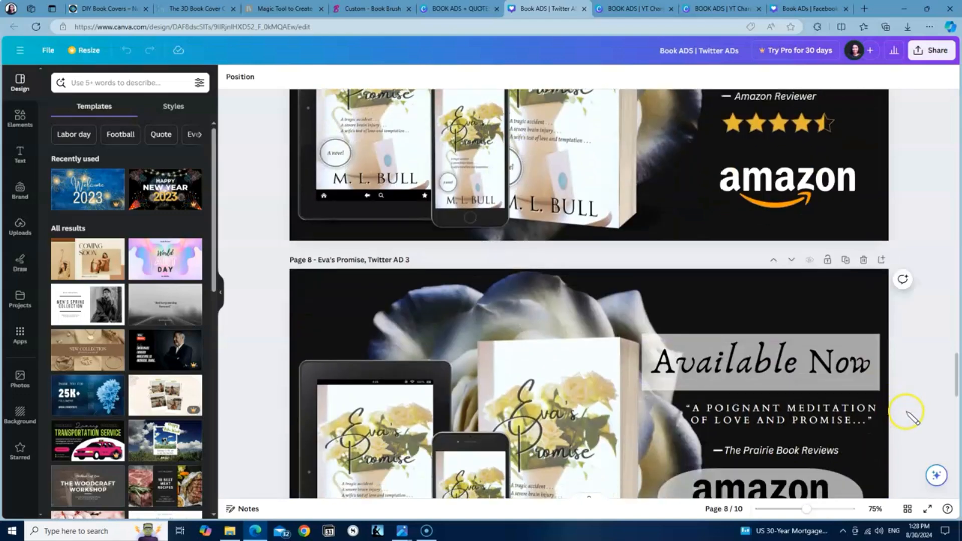
scroll(897, 420, "down", 1)
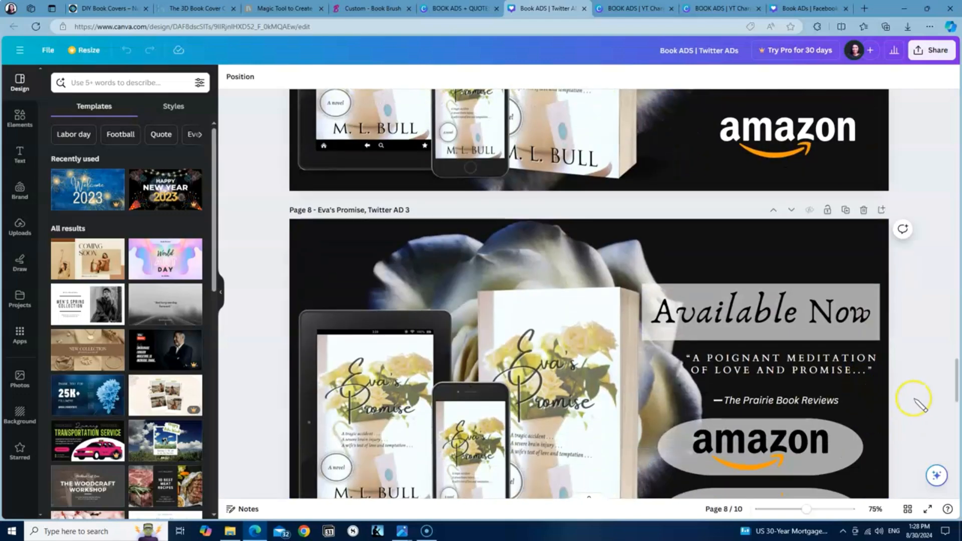
scroll(881, 386, "down", 1)
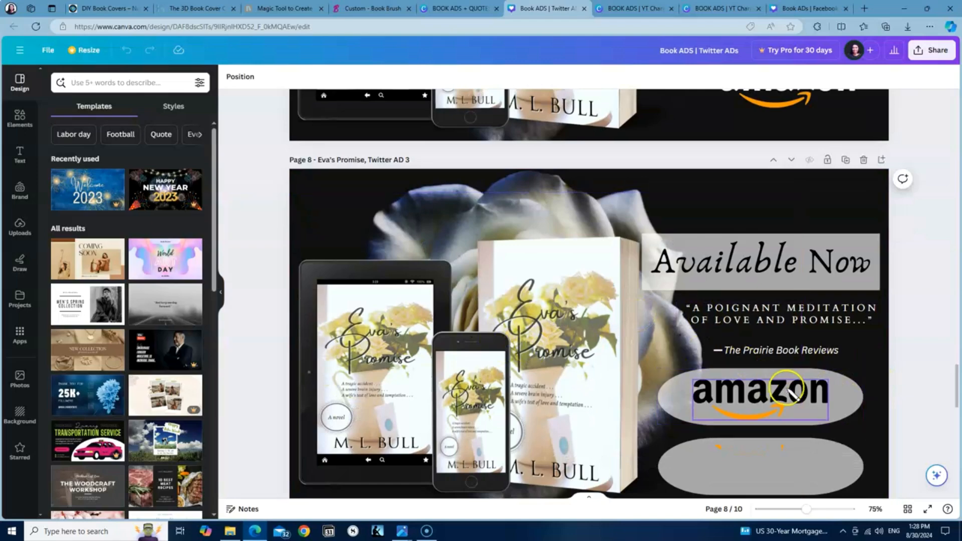
scroll(855, 387, "up", 1)
scroll(852, 384, "down", 6)
scroll(858, 393, "down", 1)
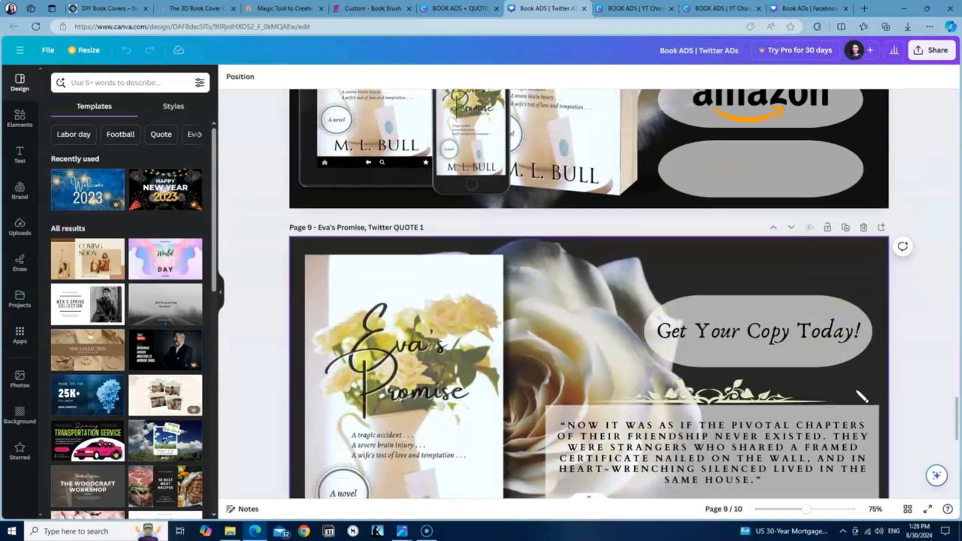
Compare the review excerpts and headings on Eva's Promise Twitter AD 3 and the ad before it, and go back to the Pact of Freedom quote pages
scroll(812, 381, "up", 8)
scroll(772, 369, "down", 1)
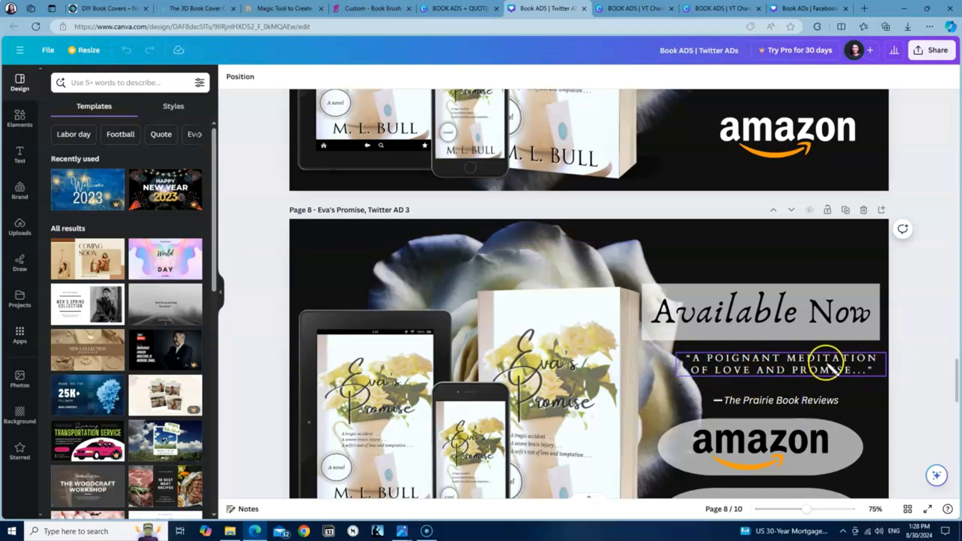
scroll(730, 373, "up", 2)
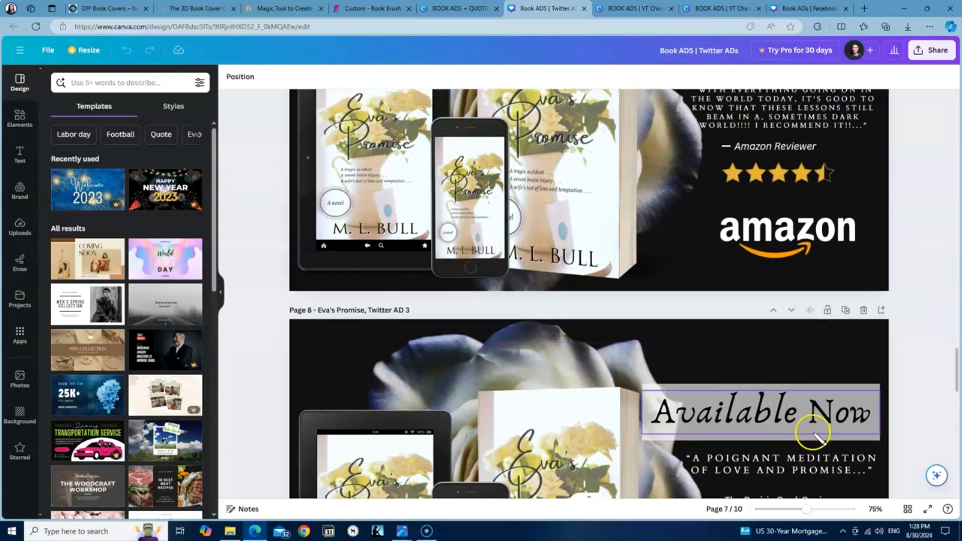
scroll(802, 458, "up", 1)
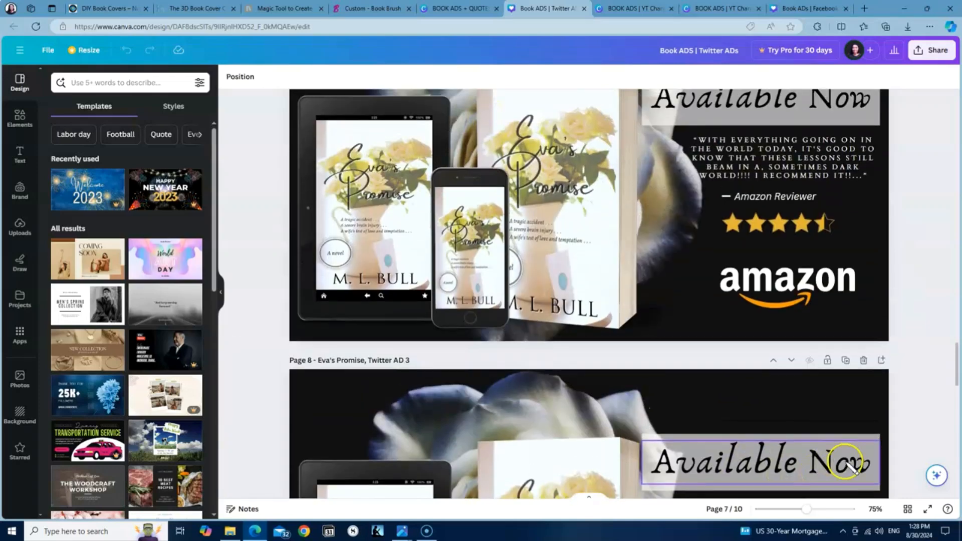
scroll(887, 400, "down", 1)
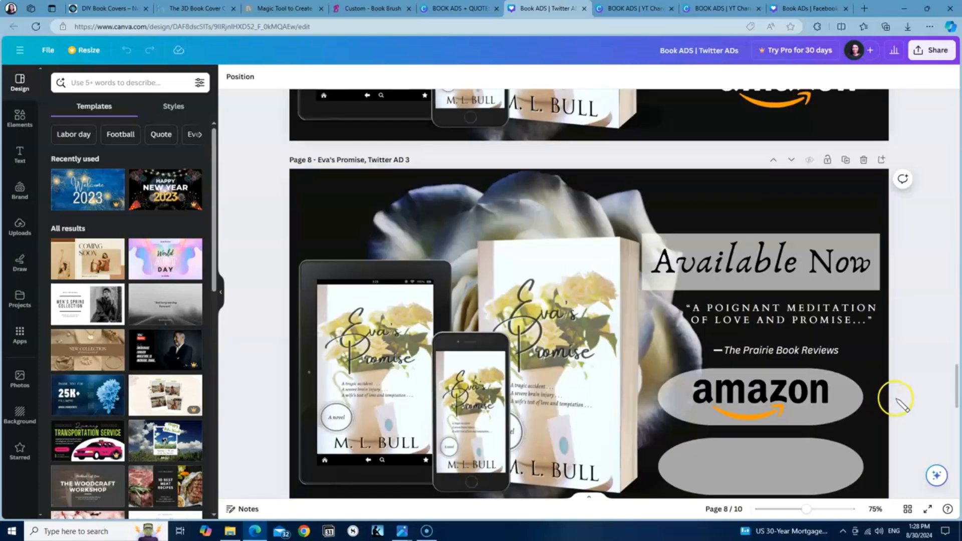
scroll(894, 399, "up", 5)
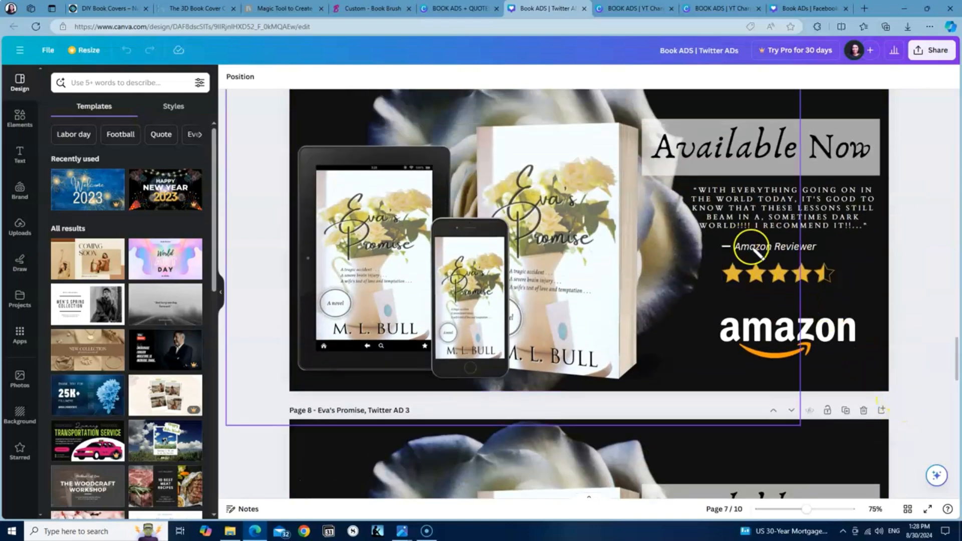
scroll(852, 311, "up", 6)
scroll(954, 383, "up", 5)
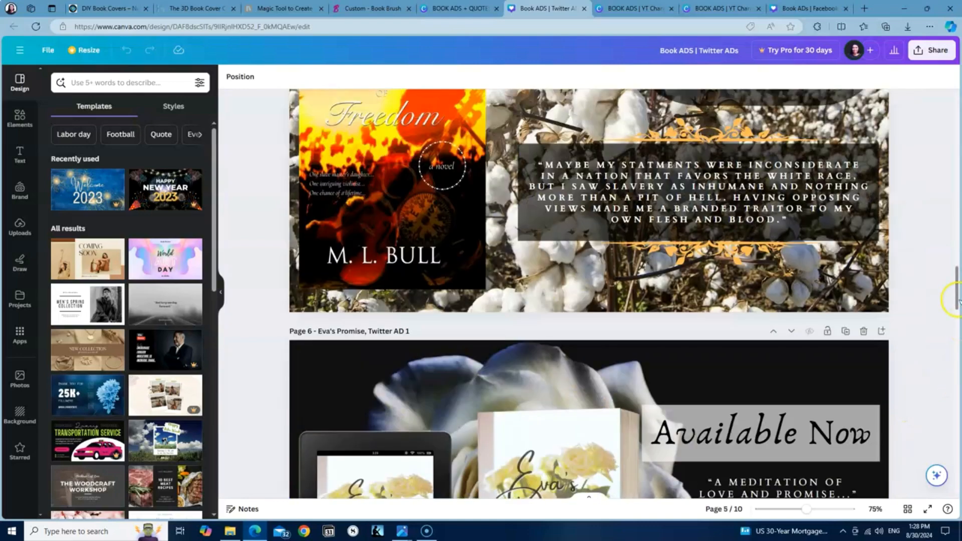
scroll(955, 294, "up", 6)
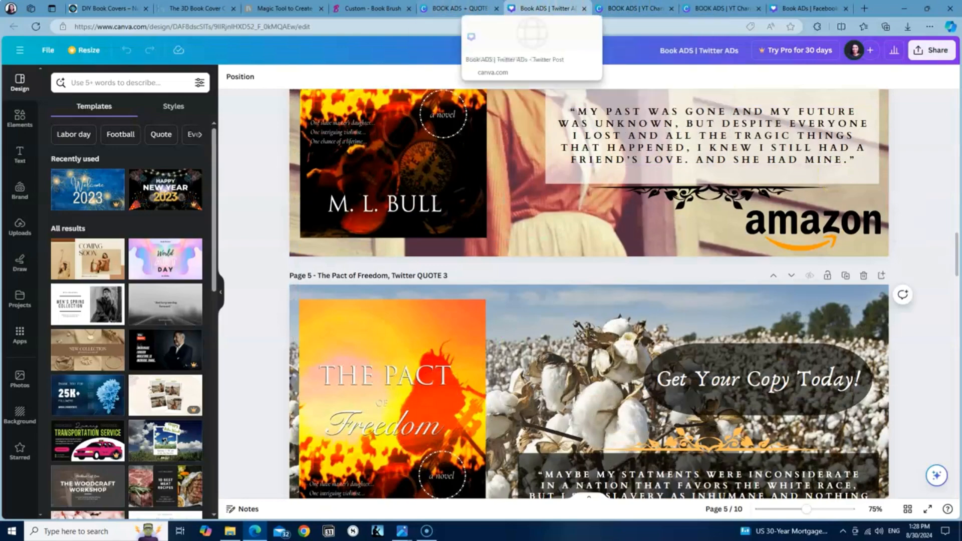
Switch back to the BOOK ADS | YT Channels design and duplicate the blank Book AD 4 (Book Review) page
left_click(480, 8)
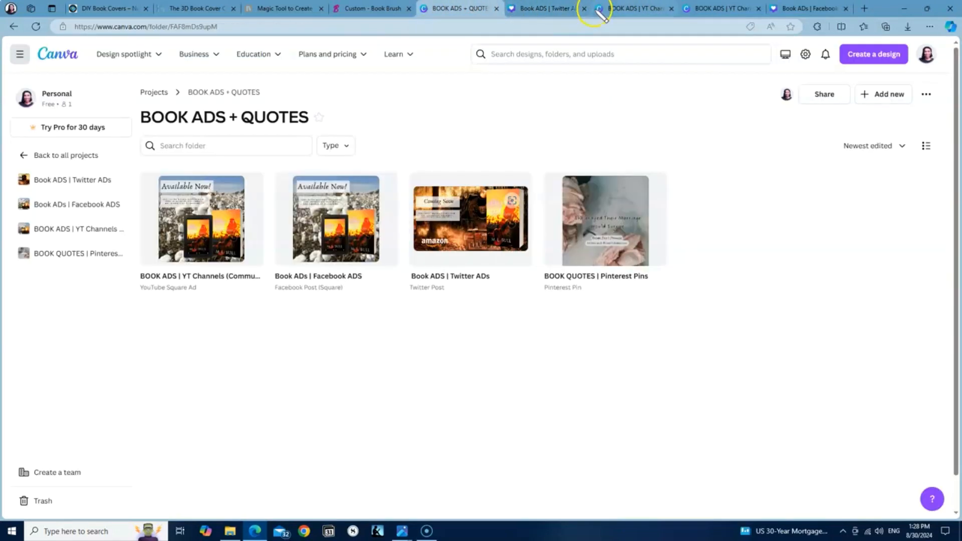
mouse_move(636, 9)
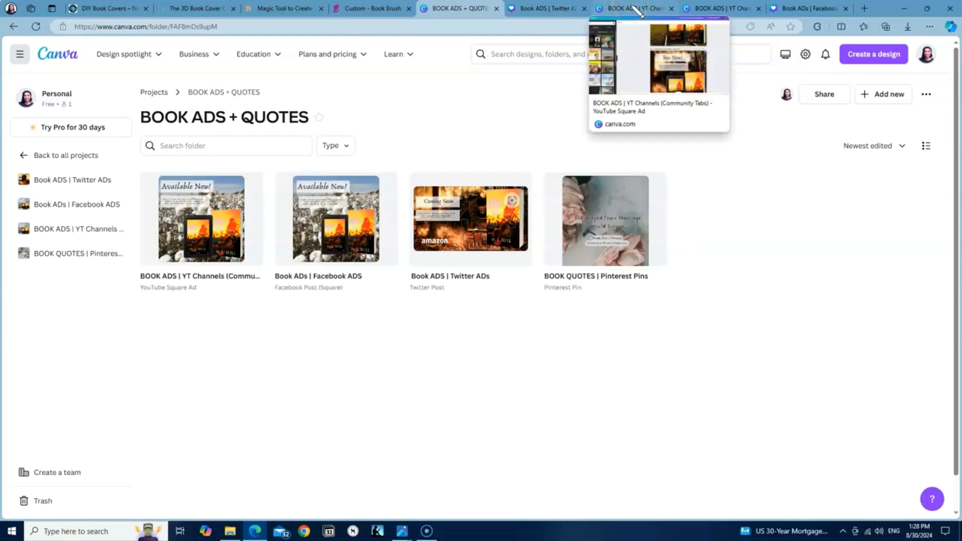
left_click(637, 9)
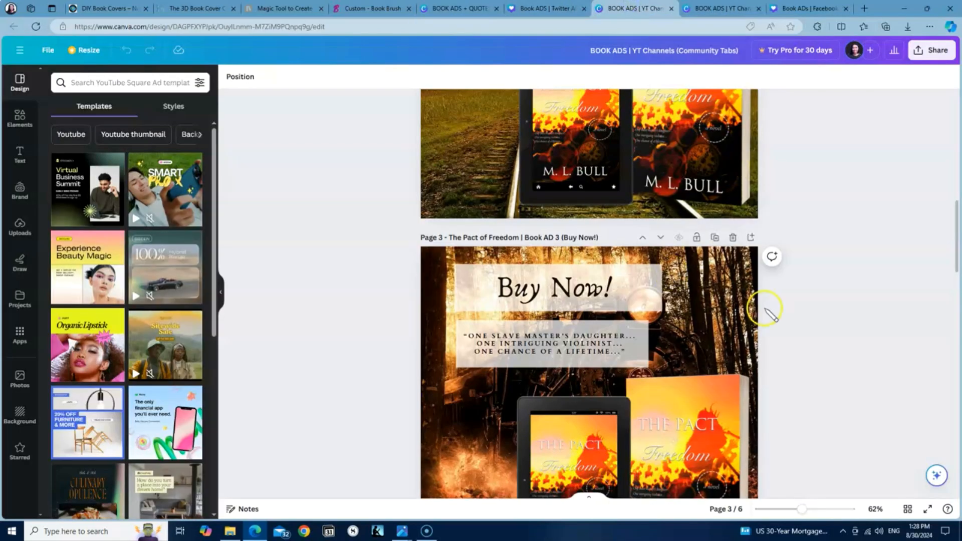
scroll(705, 333, "down", 5)
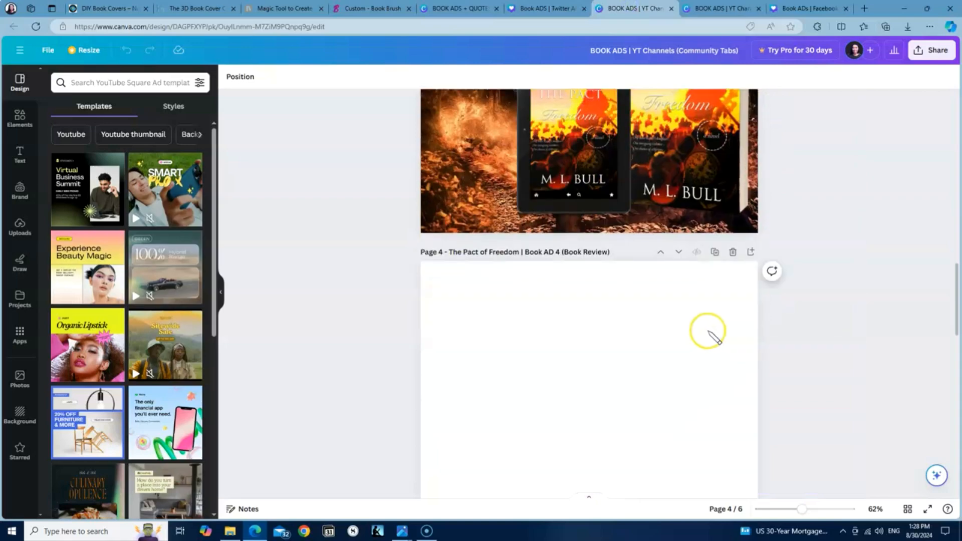
scroll(728, 256, "up", 2)
scroll(737, 372, "down", 4)
scroll(737, 372, "up", 3)
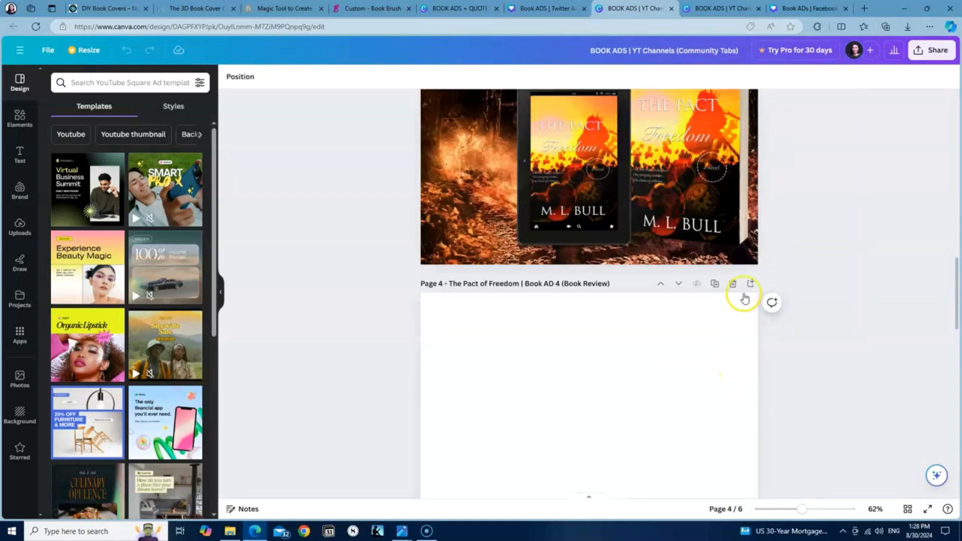
scroll(745, 299, "up", 1)
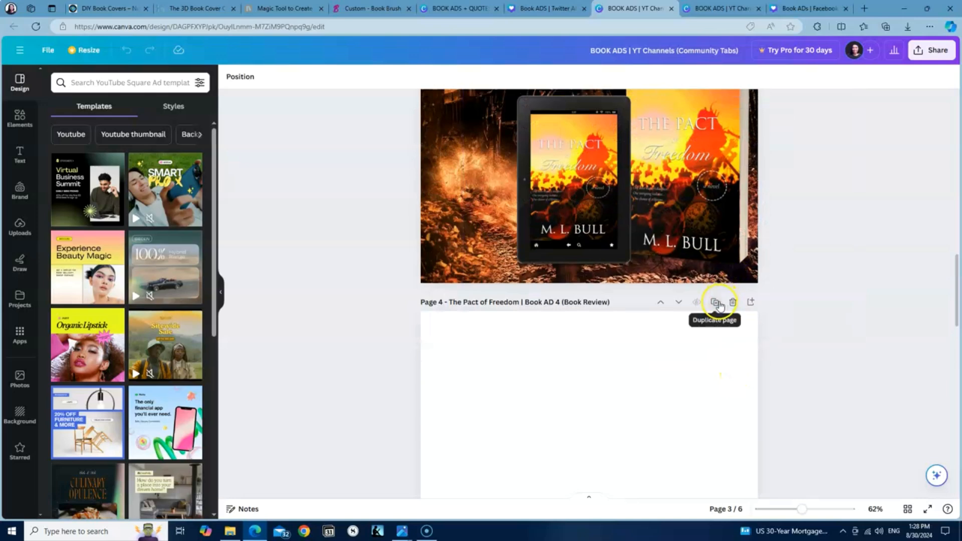
left_click(717, 304)
Title the blank page 4 "The Pact of Freedom | Book AD 4 (Pitch)", checking it against the Buy Now! ad above
scroll(716, 313, "up", 5)
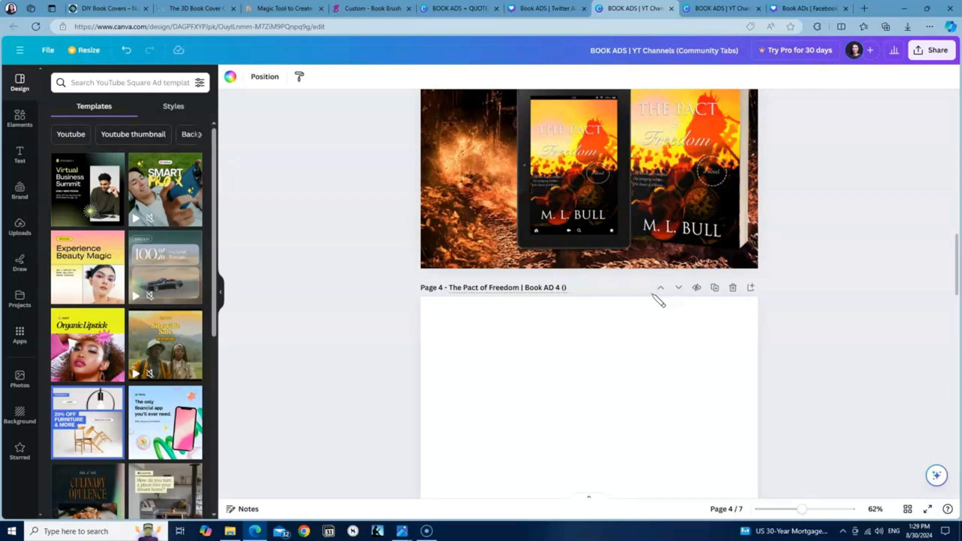
scroll(658, 300, "up", 7)
left_click(650, 329)
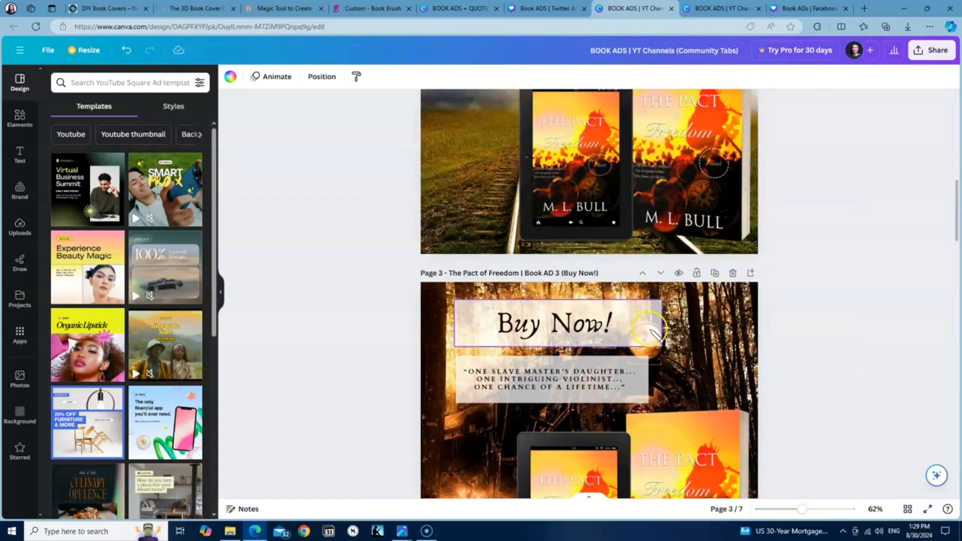
scroll(650, 331, "down", 5)
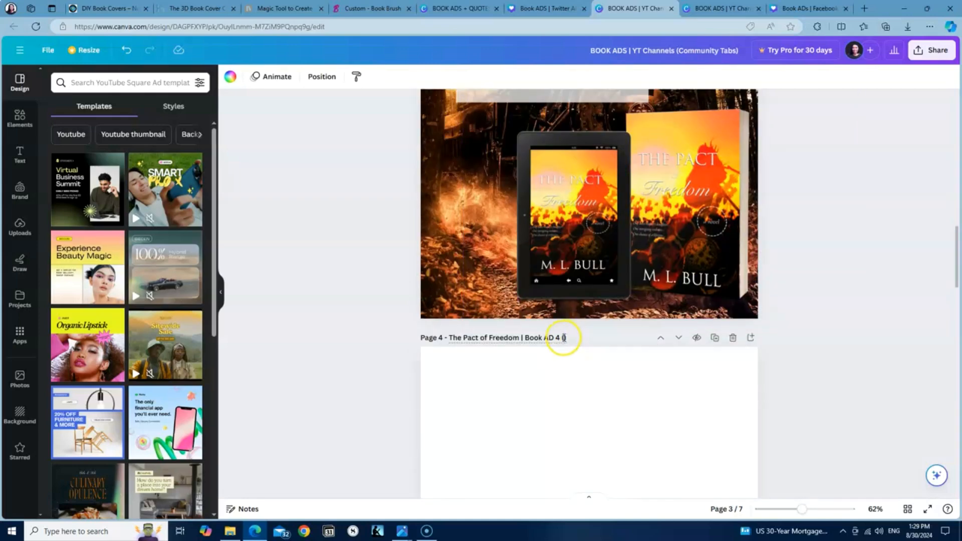
scroll(590, 356, "down", 1)
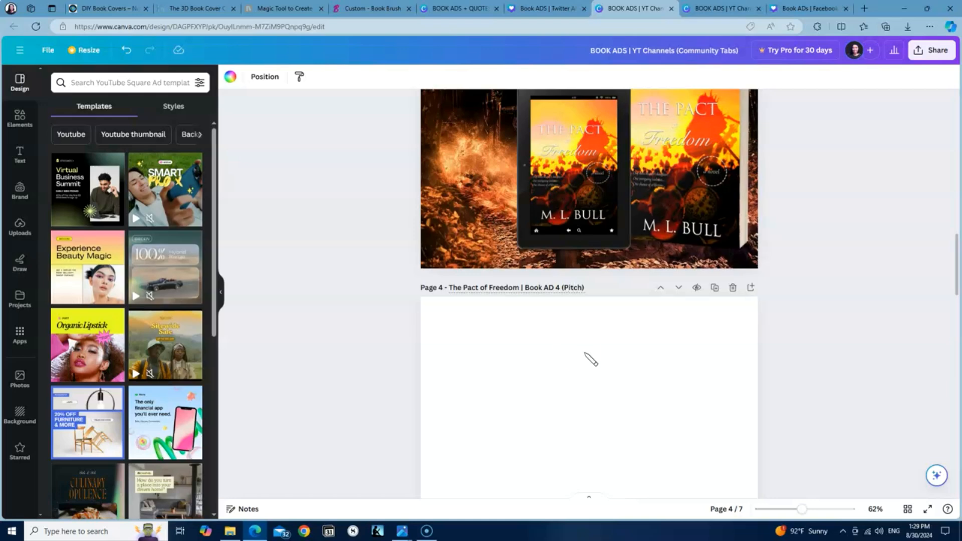
Upload the two-book mockup 74814-11.png from the Downloads folder to the design's image uploads
scroll(634, 260, "down", 3)
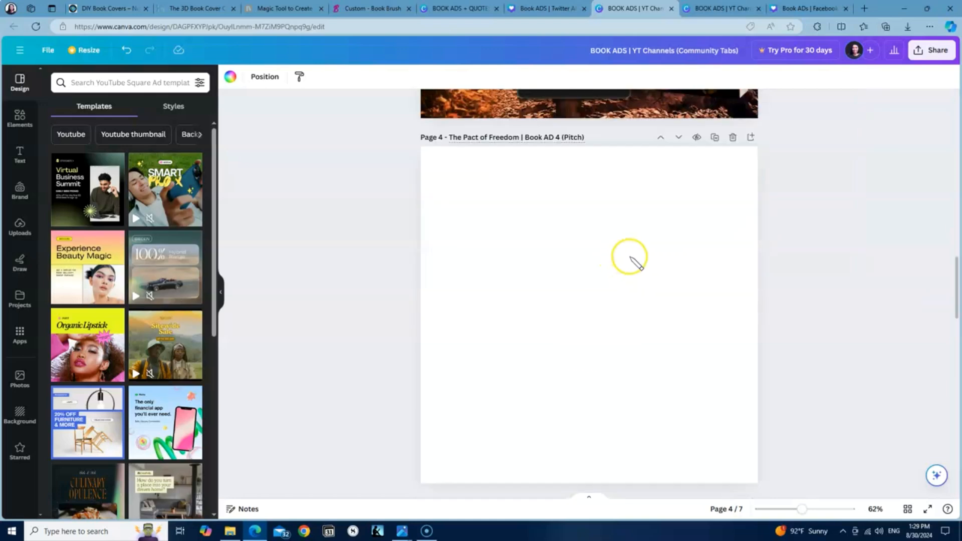
left_click(577, 246)
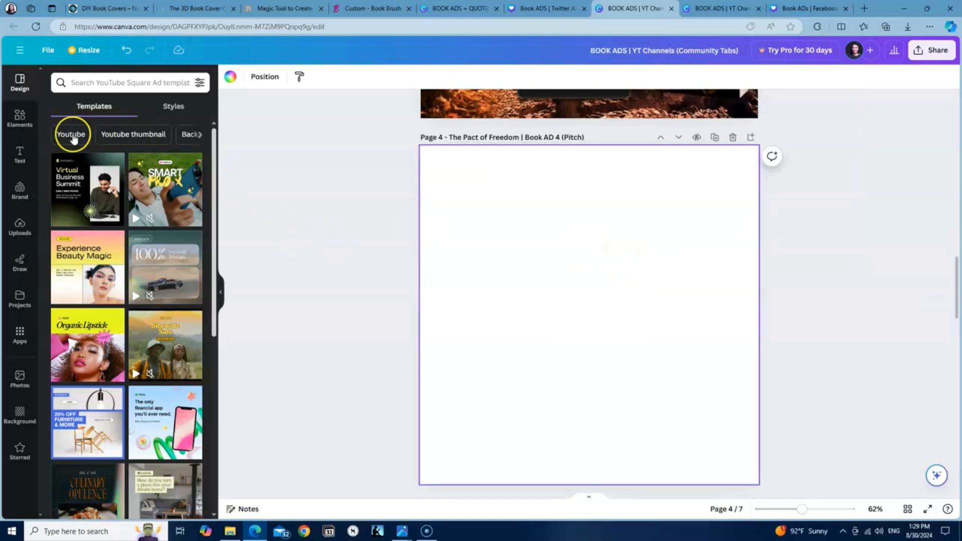
left_click(20, 235)
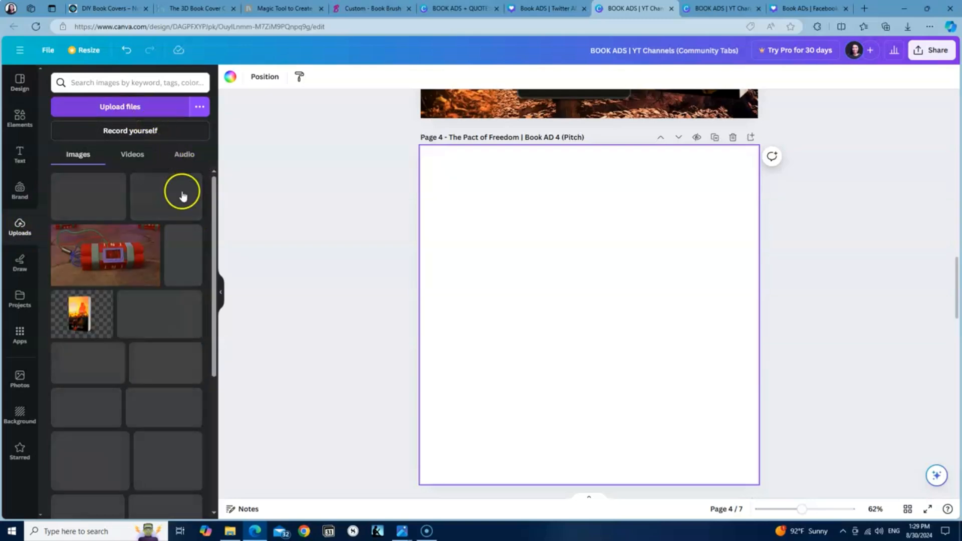
scroll(211, 230, "down", 2)
scroll(208, 228, "up", 2)
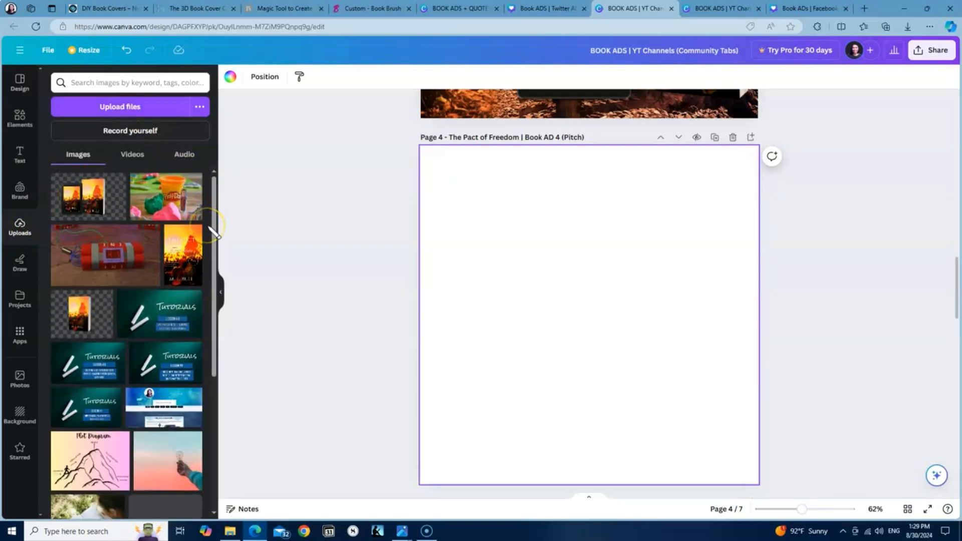
left_click(130, 111)
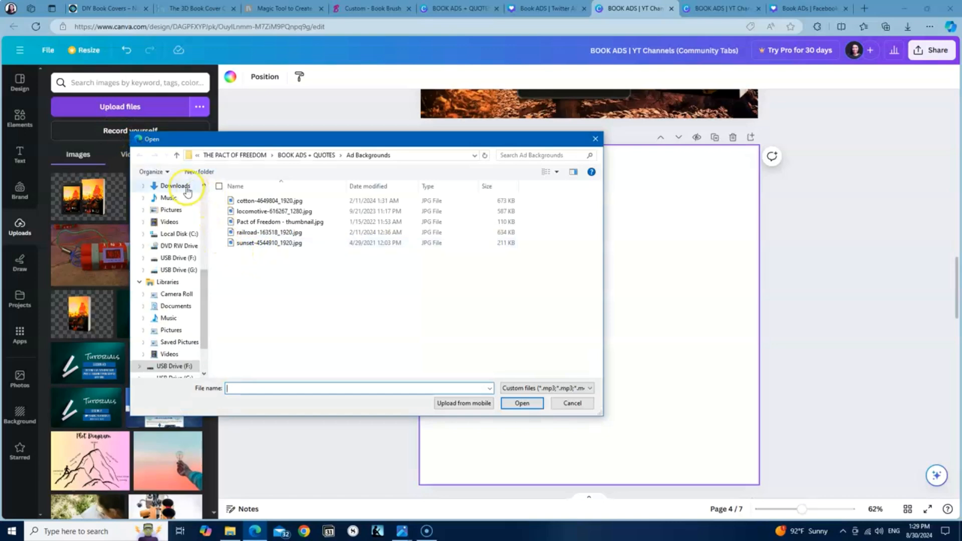
left_click(187, 188)
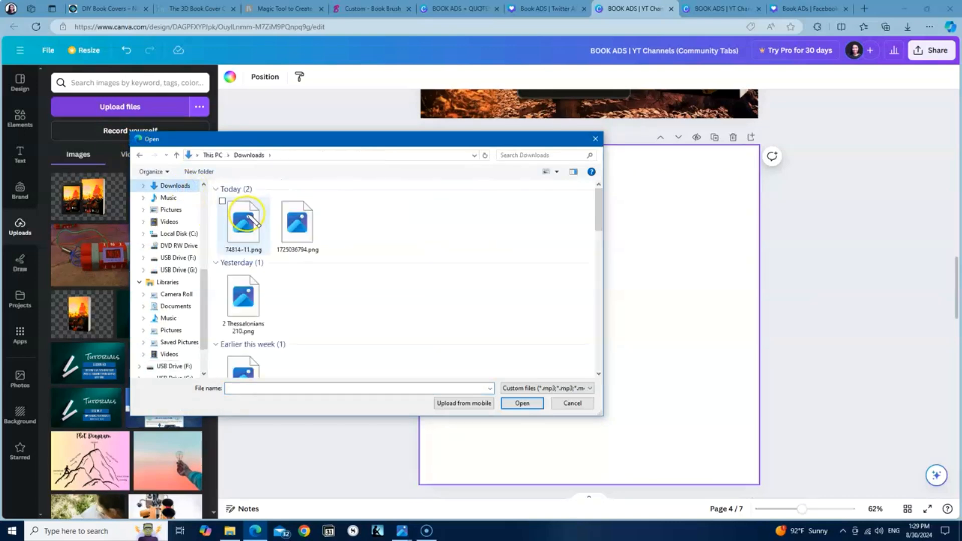
left_click(250, 228)
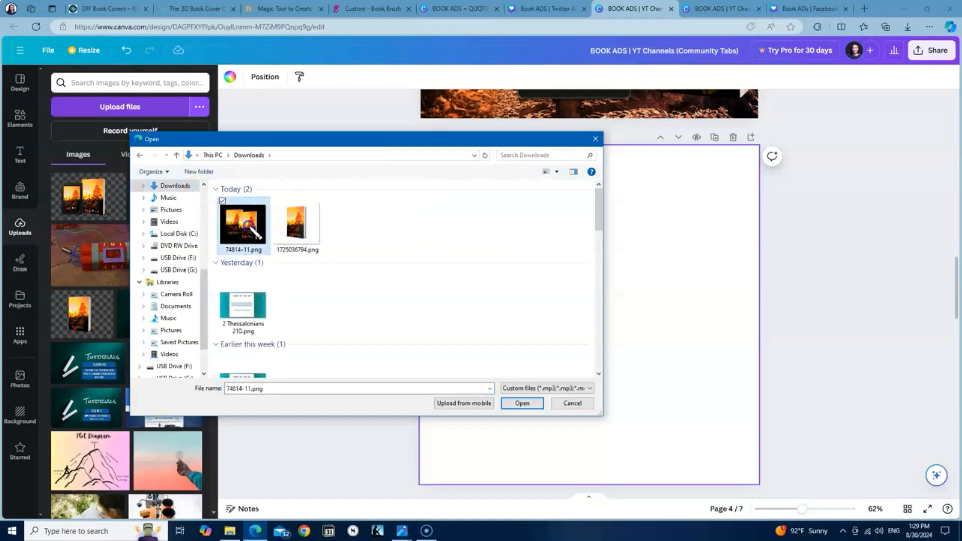
left_click(522, 404)
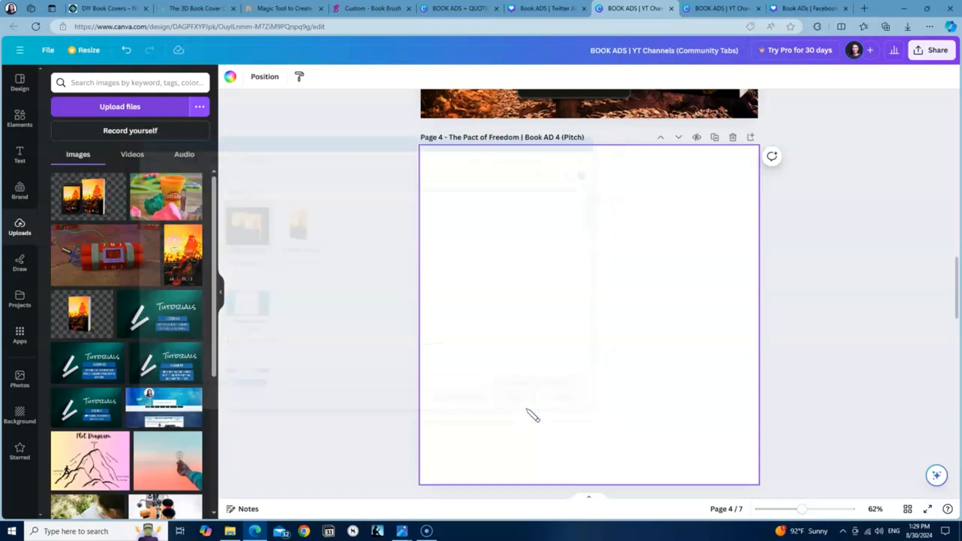
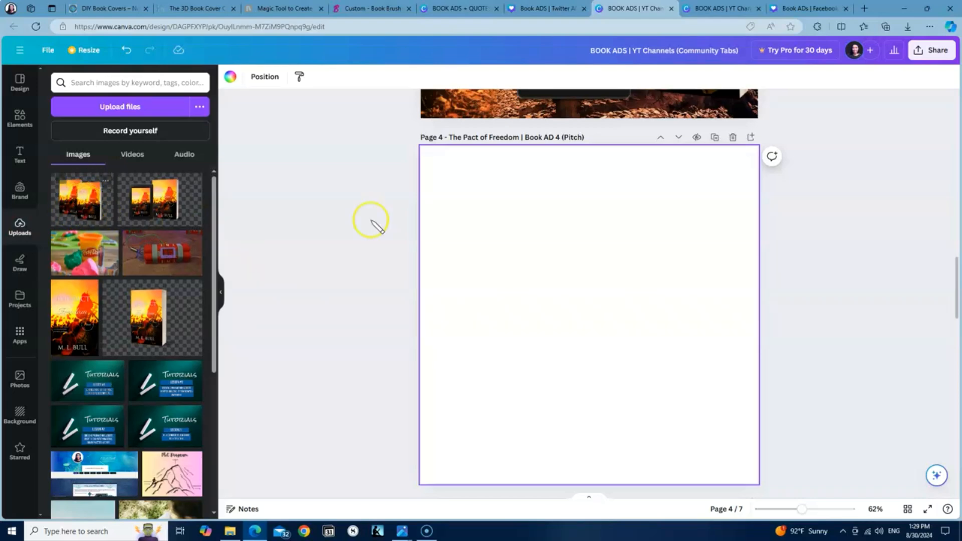
Place the uploaded two-book mockup on page 4 and enlarge it around the right-centre of the page
left_click_drag(80, 201, 489, 275)
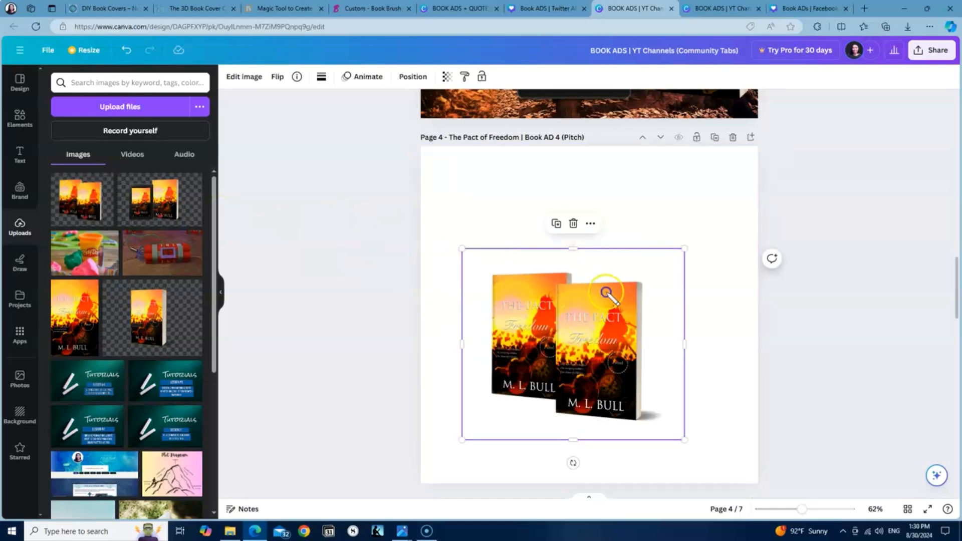
left_click_drag(594, 309, 634, 258)
left_click_drag(547, 371, 498, 380)
left_click_drag(656, 282, 655, 314)
left_click_drag(494, 410, 481, 417)
left_click(687, 456)
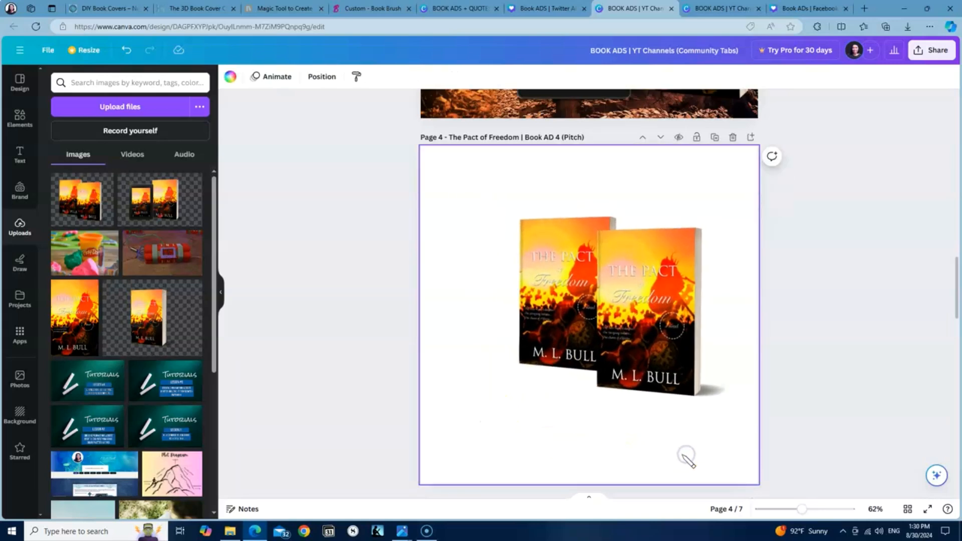
Add the uploaded photo of the woman in the doorway to page 4 and stretch it to cover the whole page
scroll(382, 343, "up", 1)
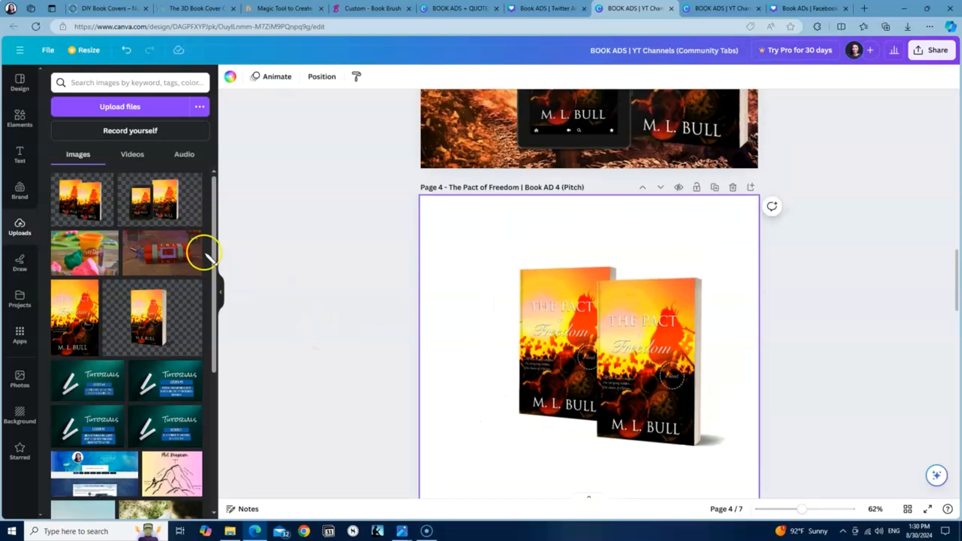
left_click_drag(217, 219, 207, 342)
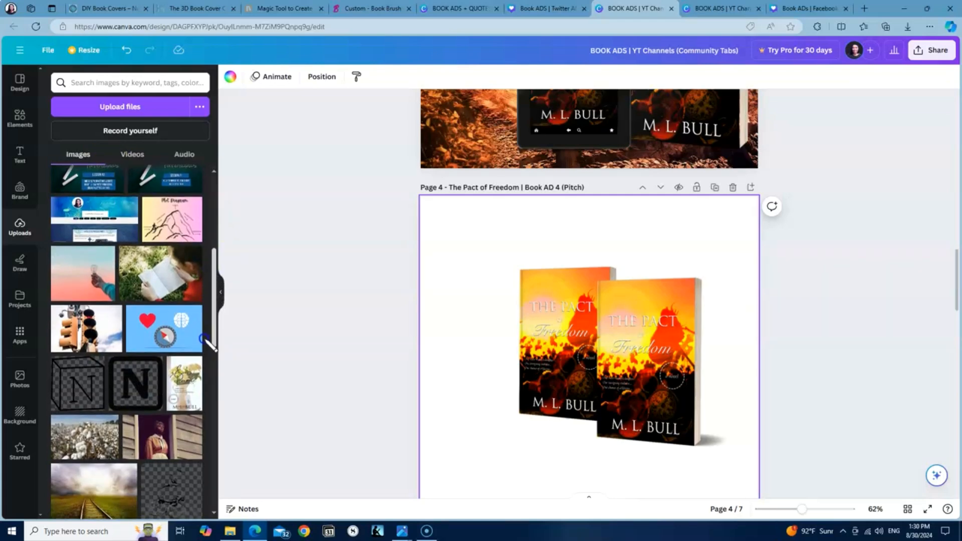
left_click_drag(205, 339, 206, 359)
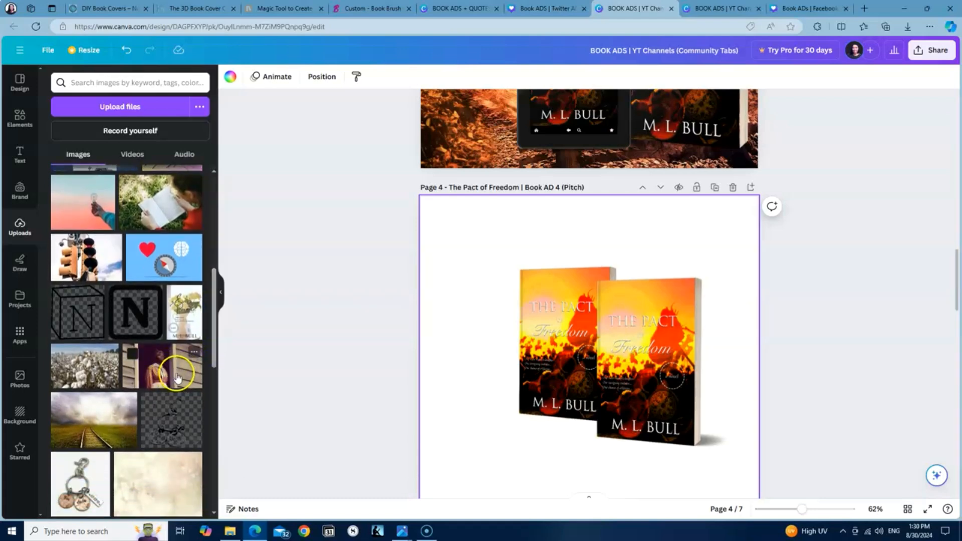
left_click(158, 373)
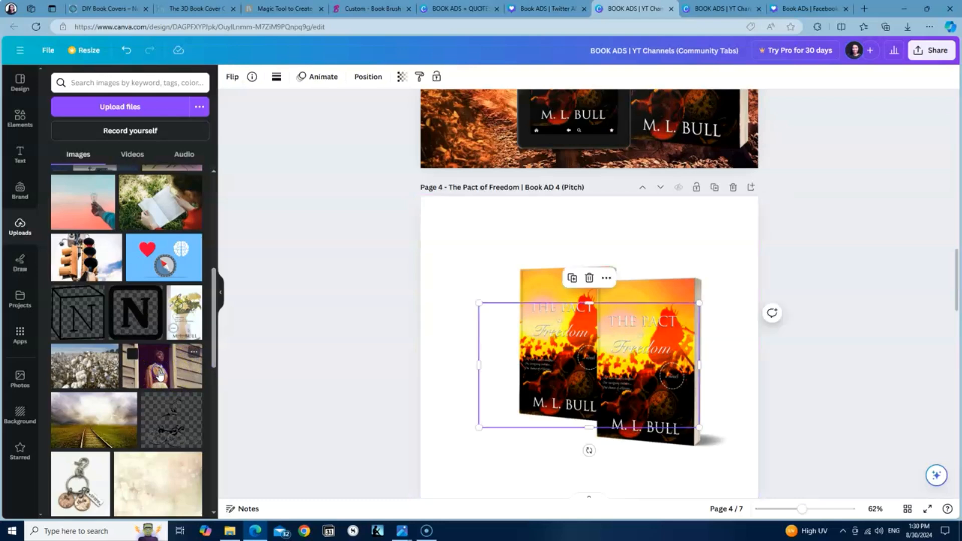
left_click_drag(582, 379, 524, 273)
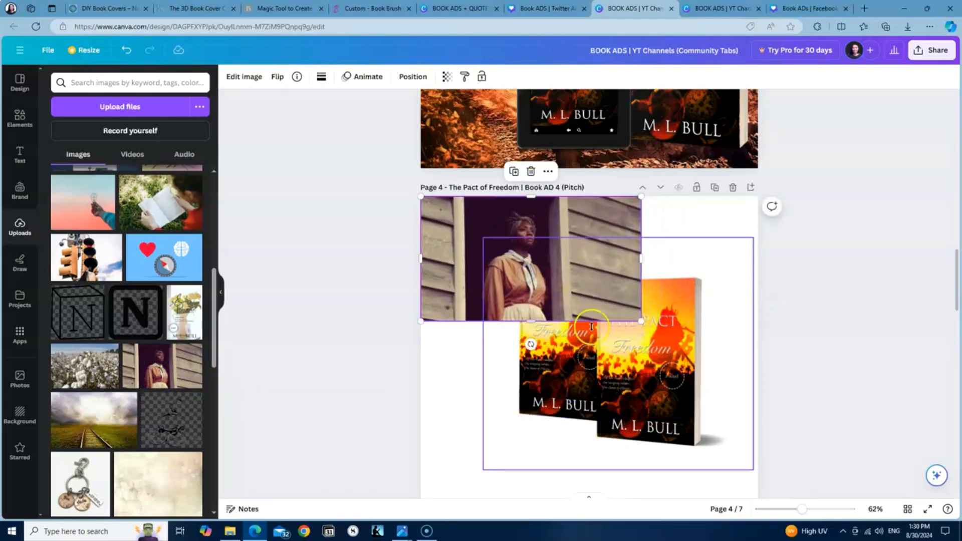
left_click_drag(644, 323, 746, 411)
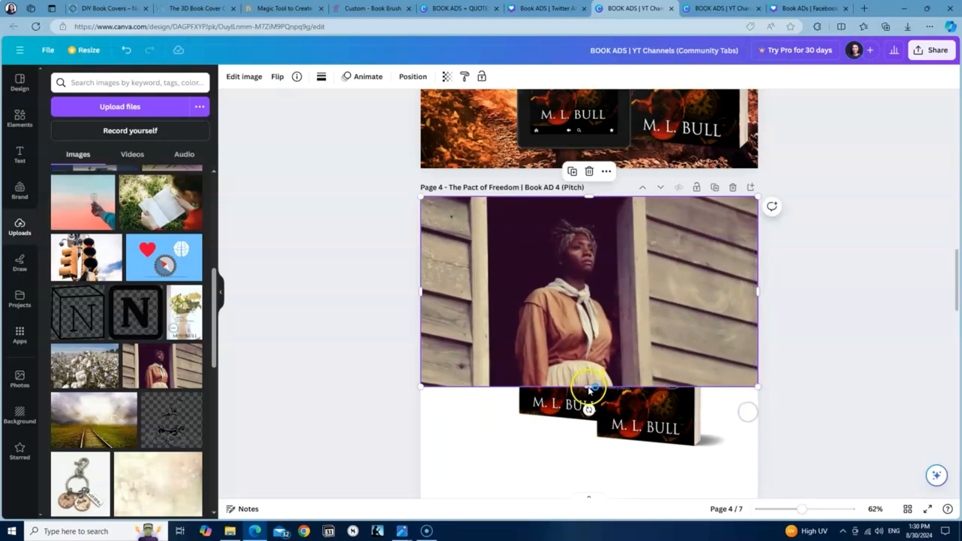
left_click_drag(587, 388, 588, 492)
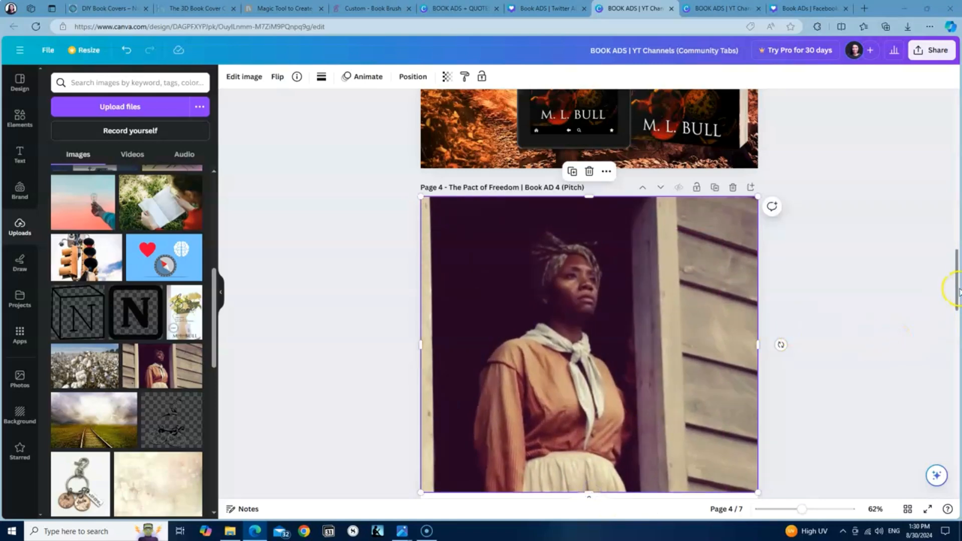
scroll(957, 292, "down", 3)
left_click_drag(587, 382, 591, 422)
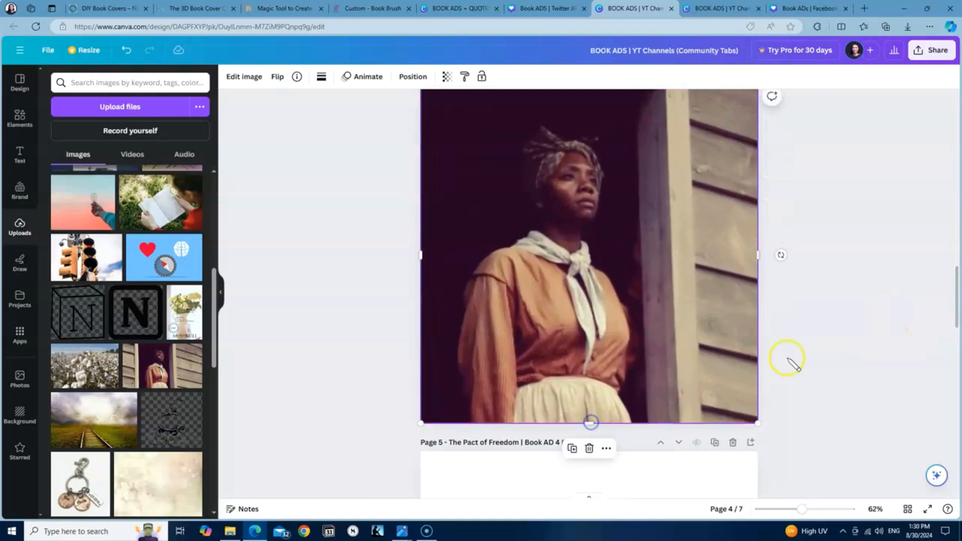
scroll(958, 290, "up", 1)
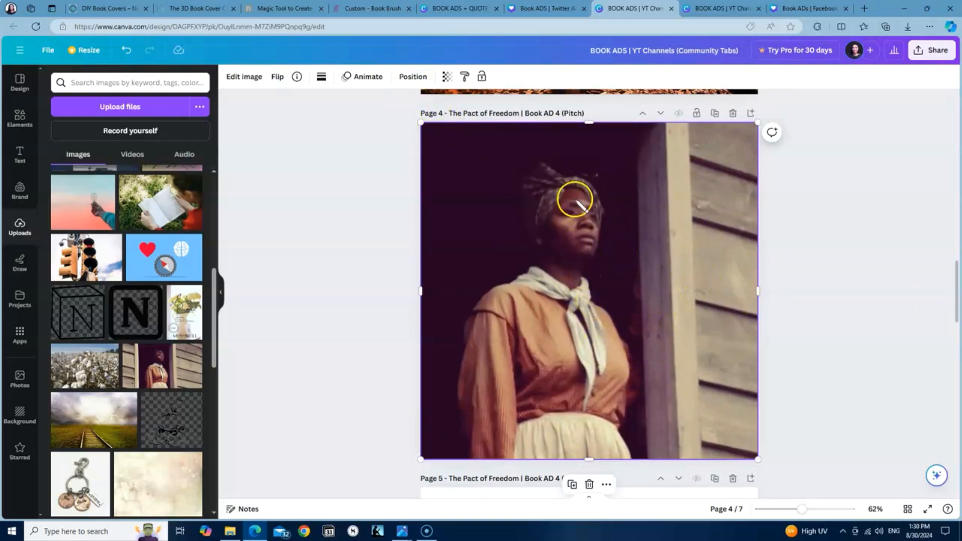
Send the doorway photo to the back and move the book mockup to the lower right of page 4
left_click(413, 77)
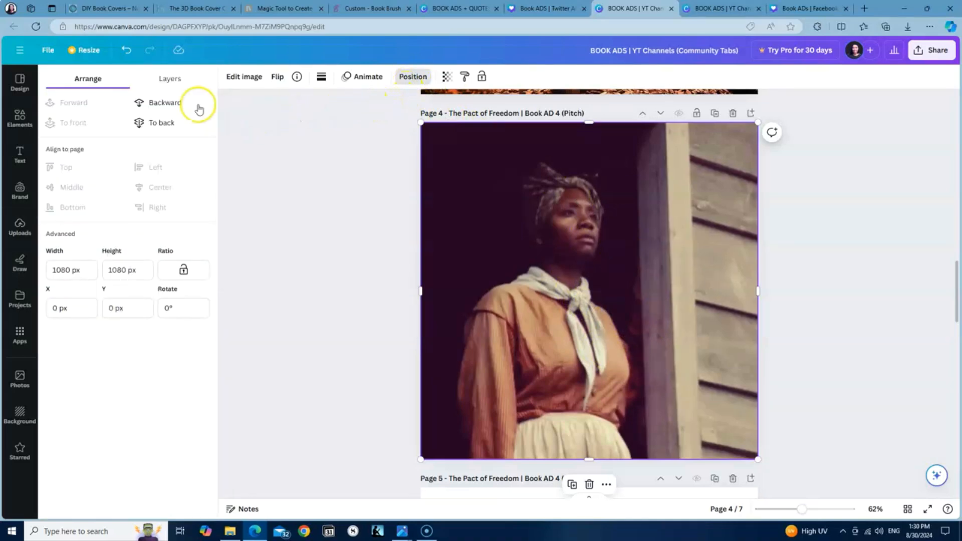
left_click(179, 123)
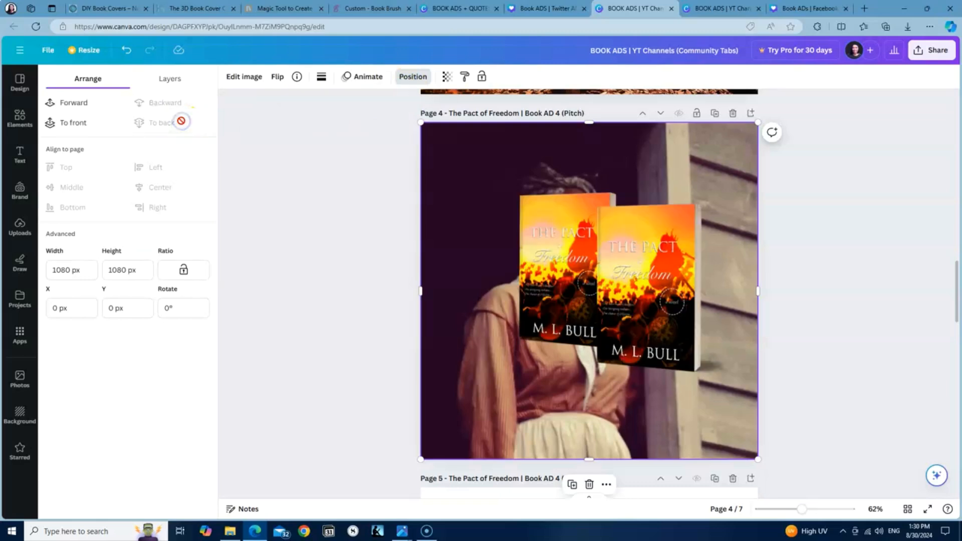
left_click_drag(652, 275, 649, 347)
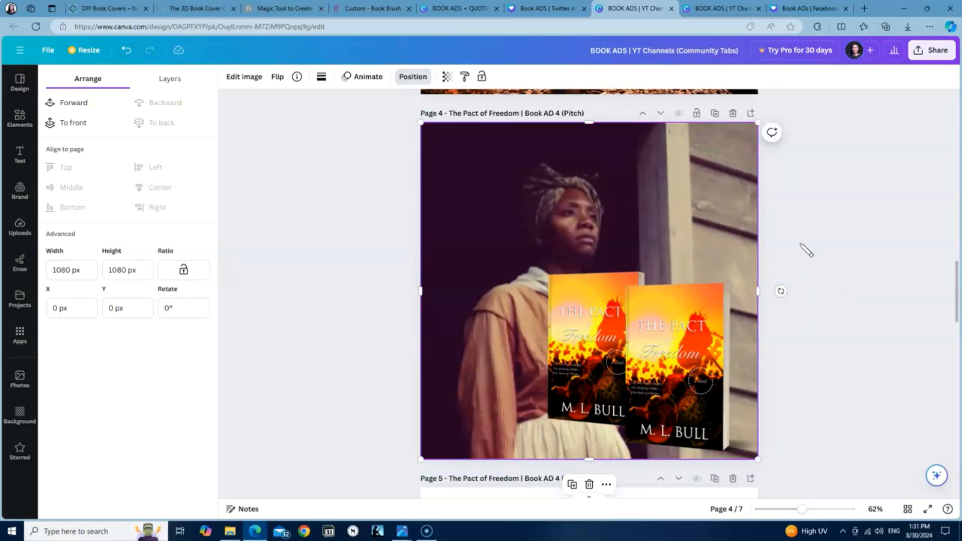
left_click(795, 187)
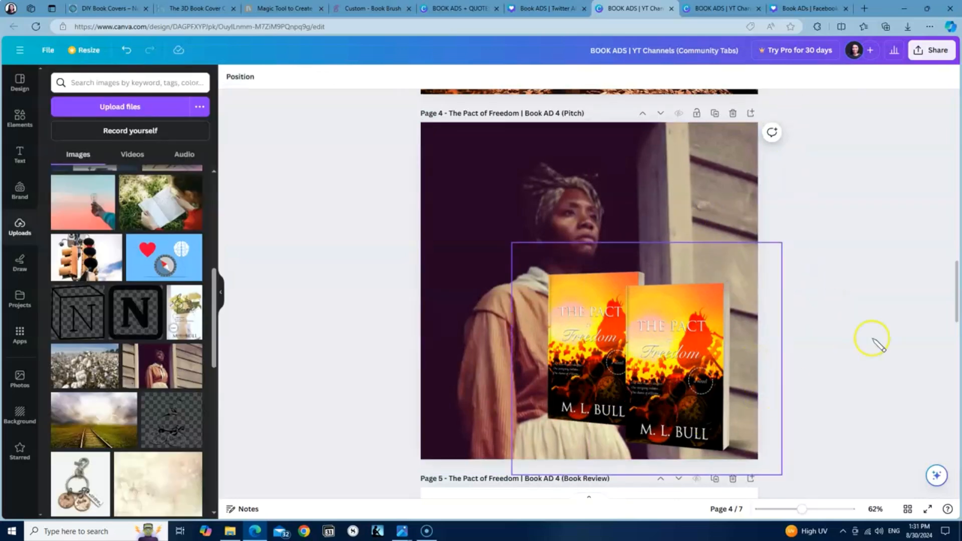
Copy the grouped "One slave master's daughter..." tagline box from the Buy Now! ad on page 3
scroll(899, 338, "up", 8)
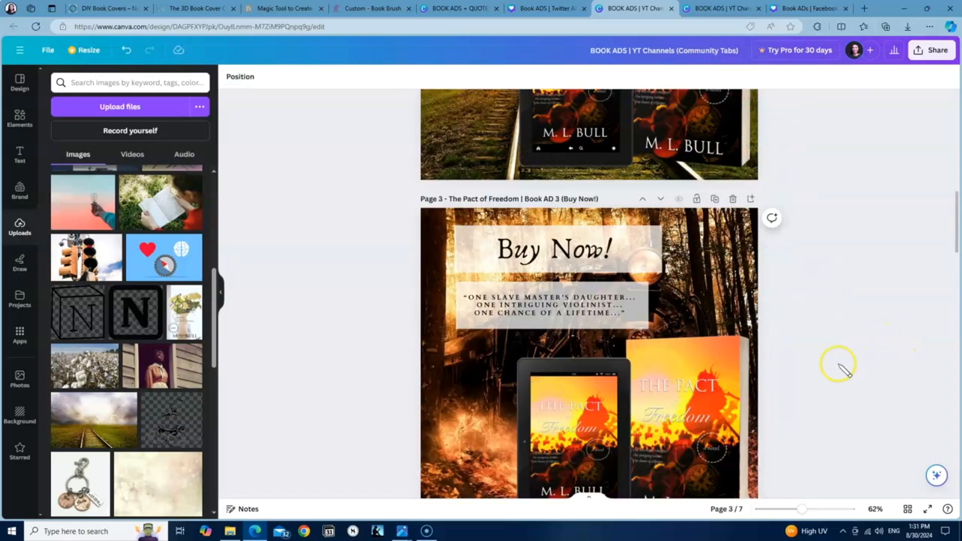
scroll(839, 370, "up", 3)
scroll(842, 372, "down", 4)
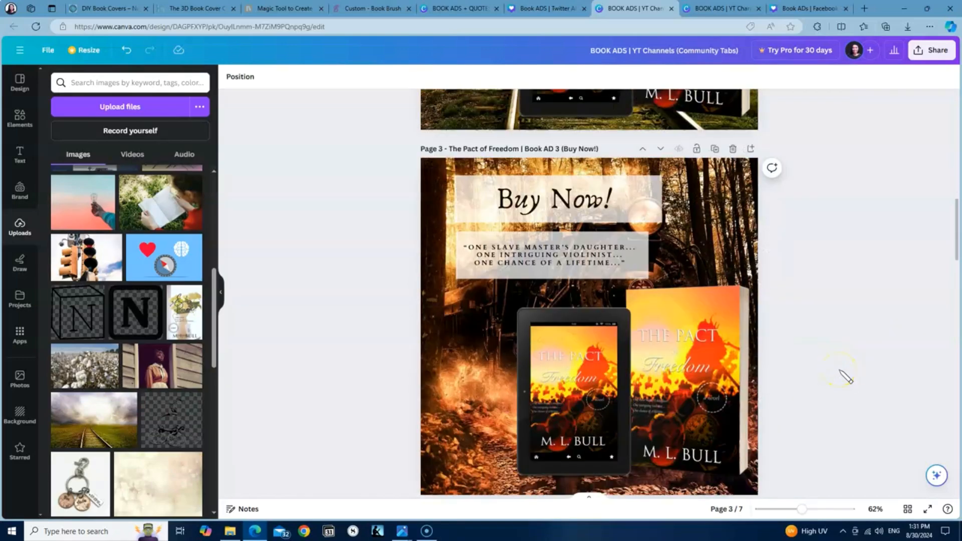
scroll(846, 376, "down", 2)
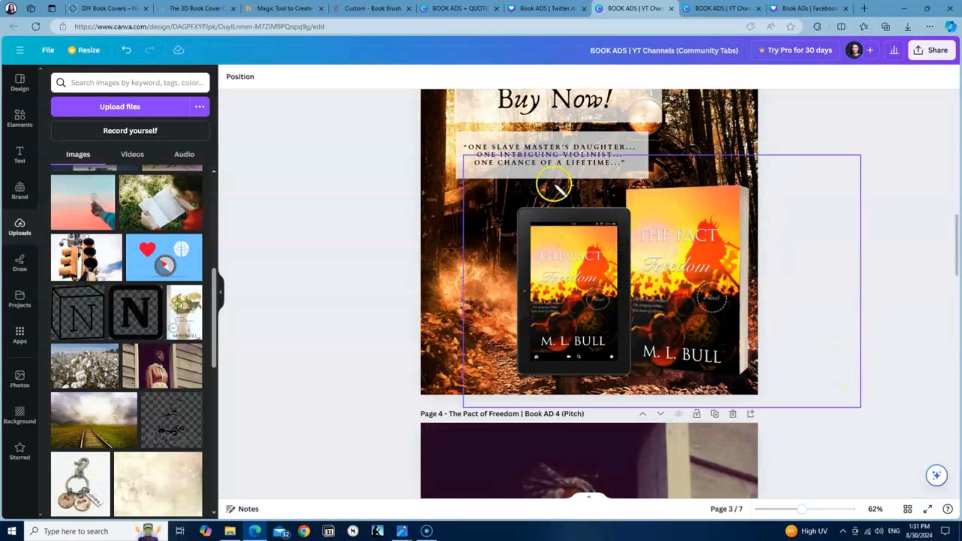
left_click(535, 172)
right_click(532, 159)
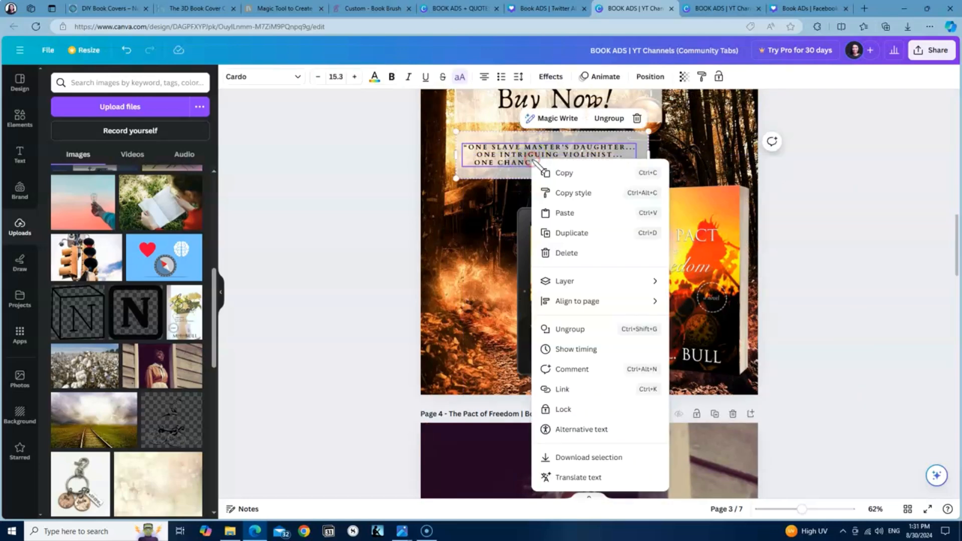
left_click(551, 172)
Paste the tagline box onto page 4 and shift the book mockup closer to the page's right edge
scroll(647, 244, "down", 1)
scroll(647, 244, "down", 5)
left_click(545, 223)
right_click(545, 223)
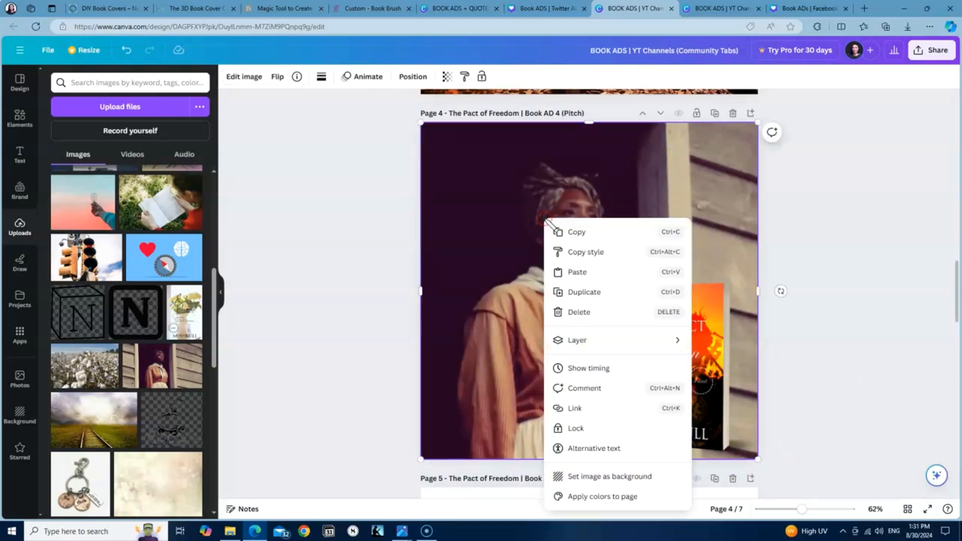
left_click(582, 273)
left_click_drag(626, 362, 649, 363)
Ungroup the pasted tagline text from its translucent box on page 4
left_click(554, 220)
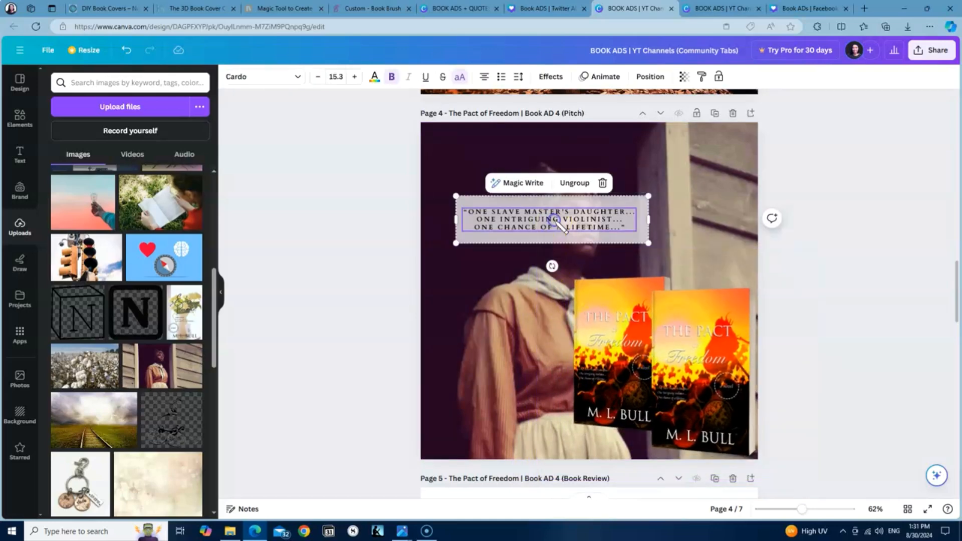
left_click(575, 183)
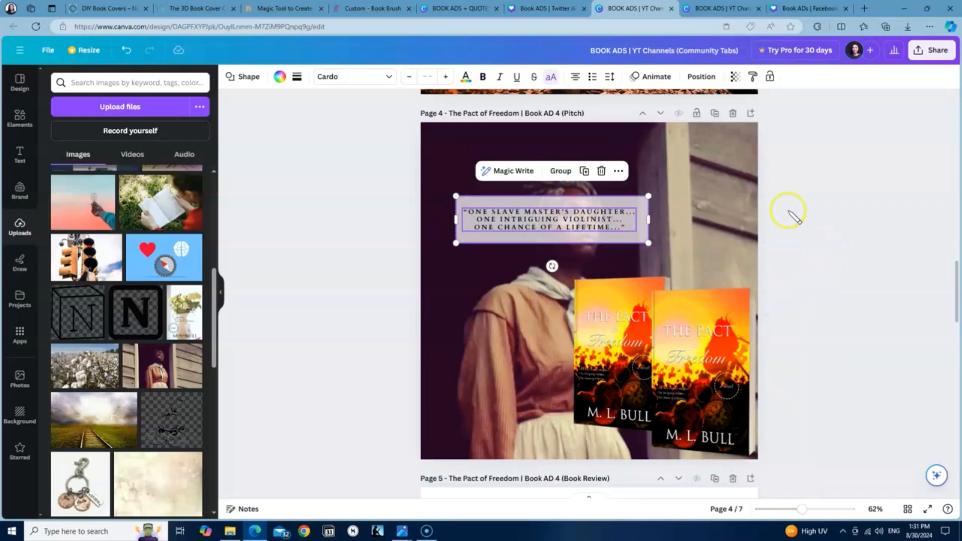
left_click(733, 208)
Clear the old "One slave master's daughter..." wording from the text on page 4, keeping its closing ellipsis and quotation mark
left_click(628, 222)
left_click(627, 224)
left_click(628, 225)
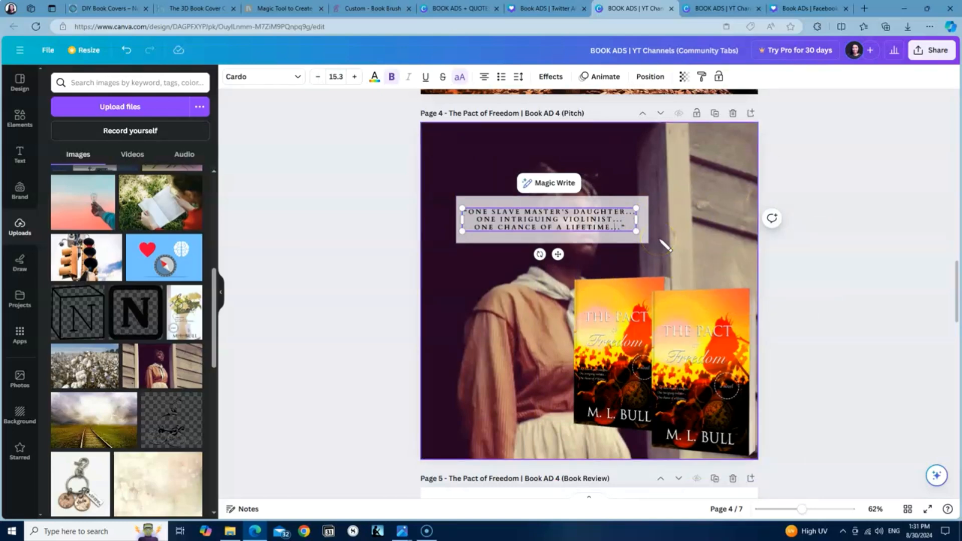
key("BackSpace")
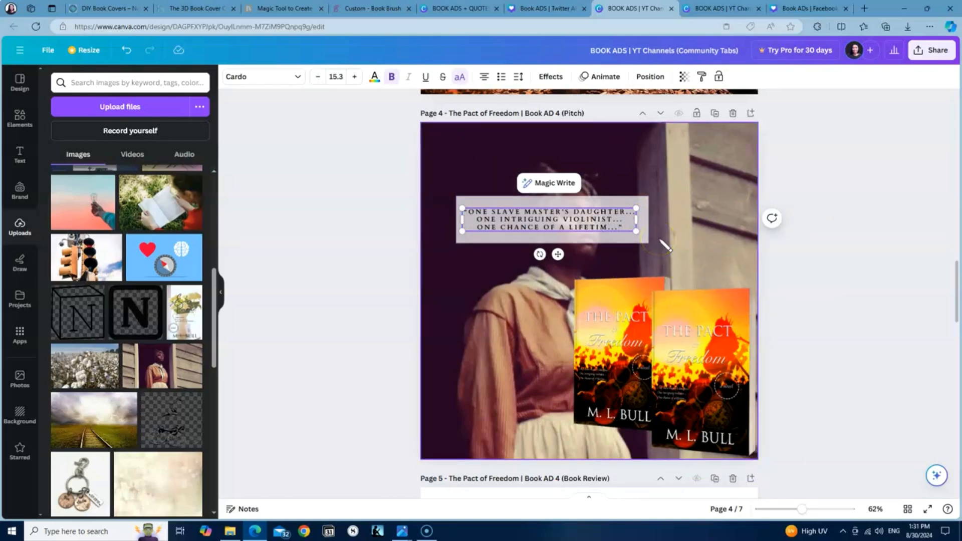
key("BackSpace")
key("BackSpace")
key("BackSpace")
key("BackSpace")
key("BackSpace")
key("BackSpace")
key("BackSpace")
key("BackSpace")
key("BackSpace")
key("BackSpace")
key("BackSpace")
key("BackSpace")
key("BackSpace")
key("BackSpace")
key("BackSpace")
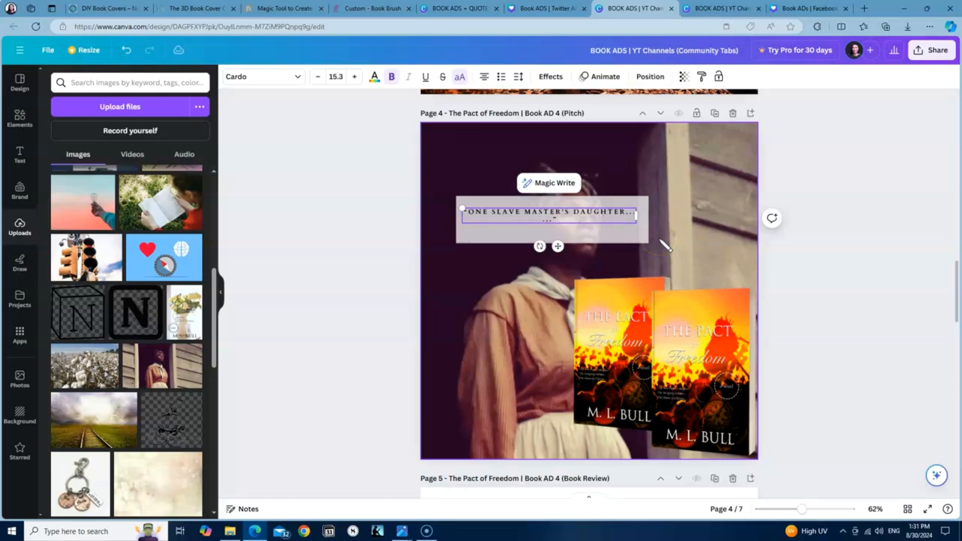
key("BackSpace")
key("BackSpace")
key("BackSpace")
key("BackSpace")
key("BackSpace")
key("BackSpace")
key("BackSpace")
key("BackSpace")
key("BackSpace")
key("BackSpace")
key("BackSpace")
key("BackSpace")
key("BackSpace")
key("BackSpace")
key("BackSpace")
key("BackSpace")
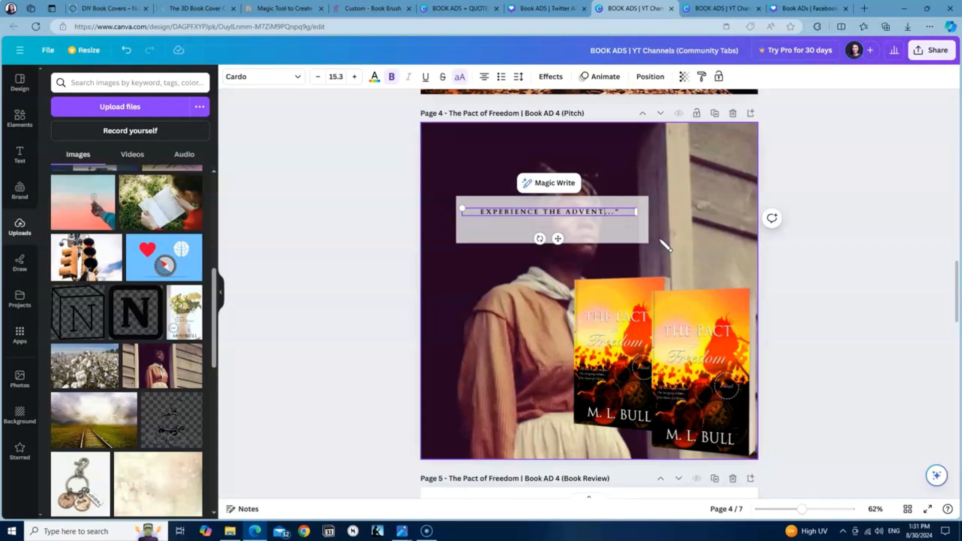
Enter the pitch "Experience the adventurous journey of Millie Crabtree and her friends as they travel north across five states and over 600 miles to freedom"
type("ROUS JOURNEY OF MILLIE C")
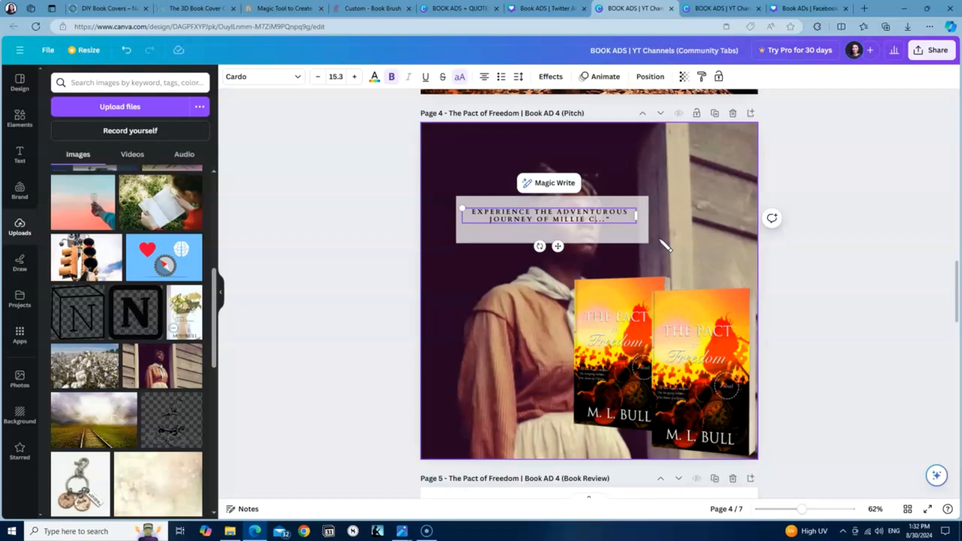
type("TREE")
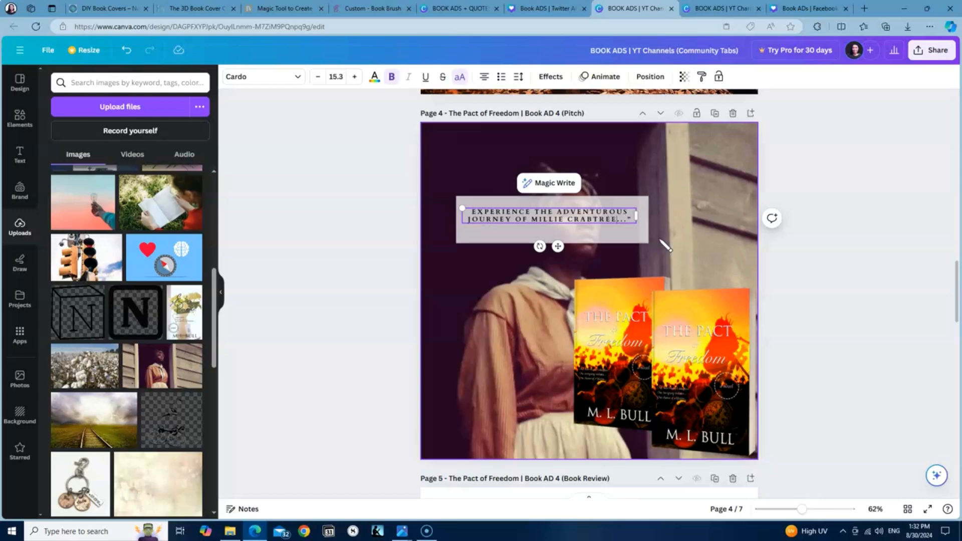
type(" AND HER ")
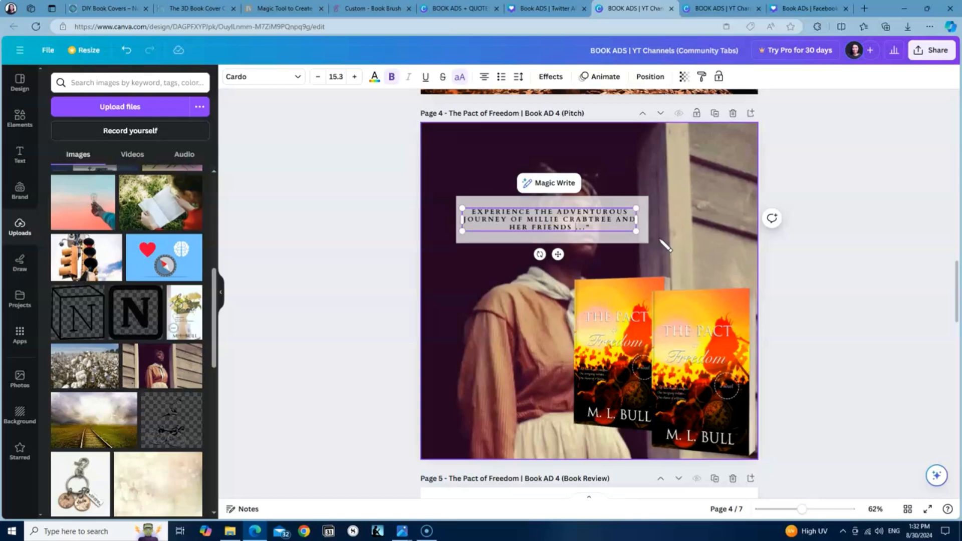
type("FRIENDS AS THEY TRAVEL ")
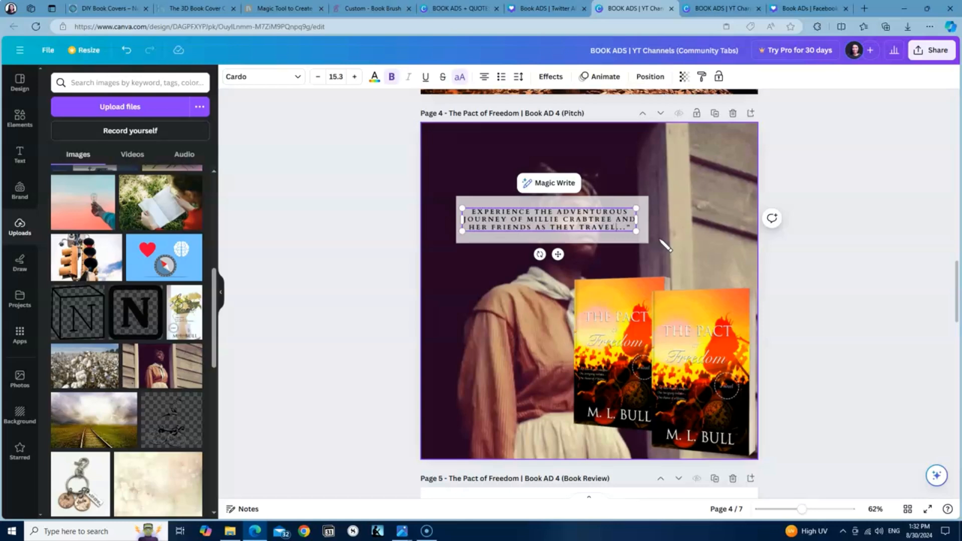
type("NORTH ACROSS FIVE S")
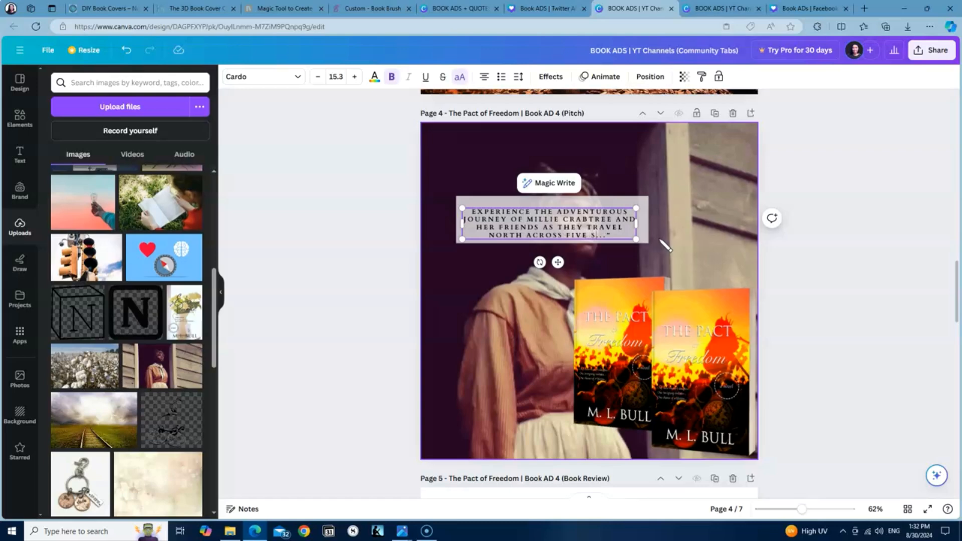
type("ND OVER 600 MILES TO FREEDOM")
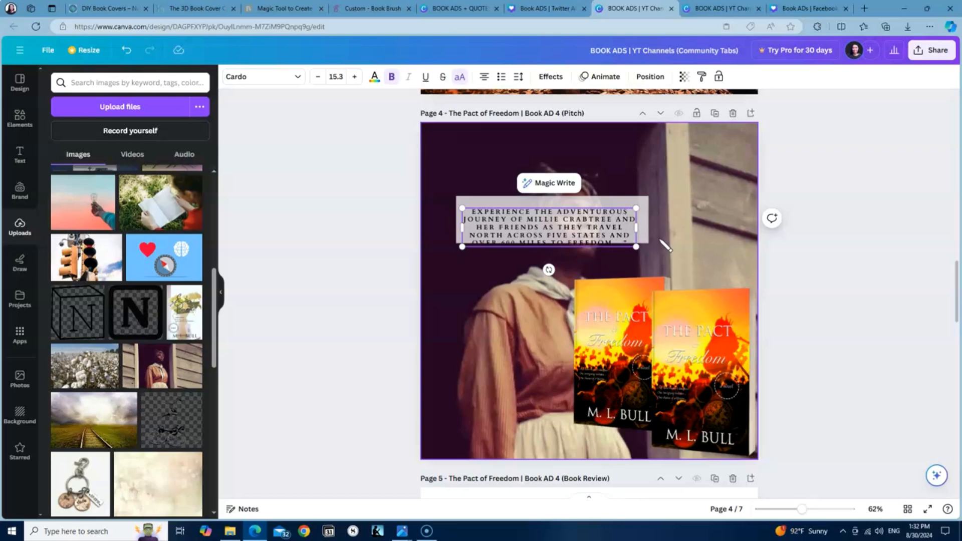
Extend the translucent box downward to hold all five pitch lines and centre the text inside it
left_click(644, 207)
left_click_drag(553, 245, 552, 269)
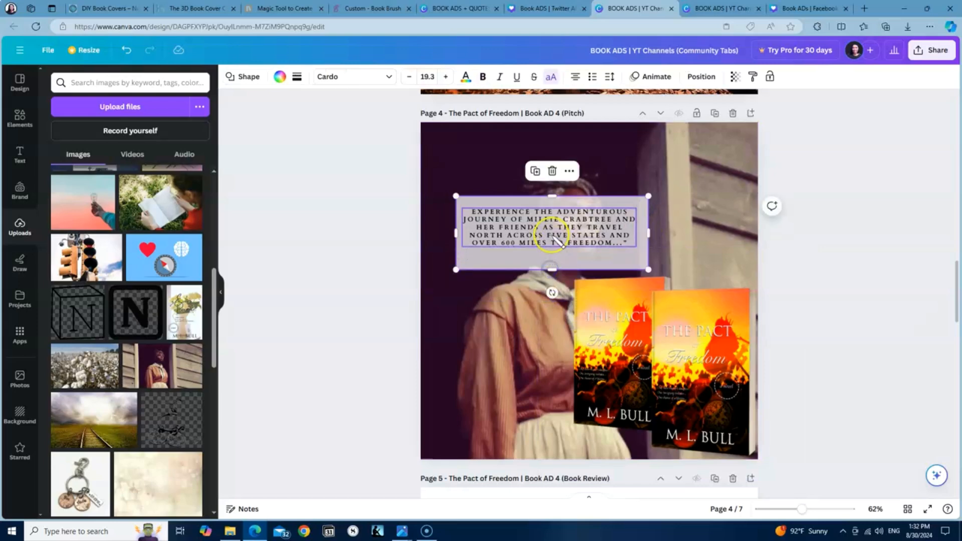
left_click(555, 237)
left_click_drag(556, 223, 559, 229)
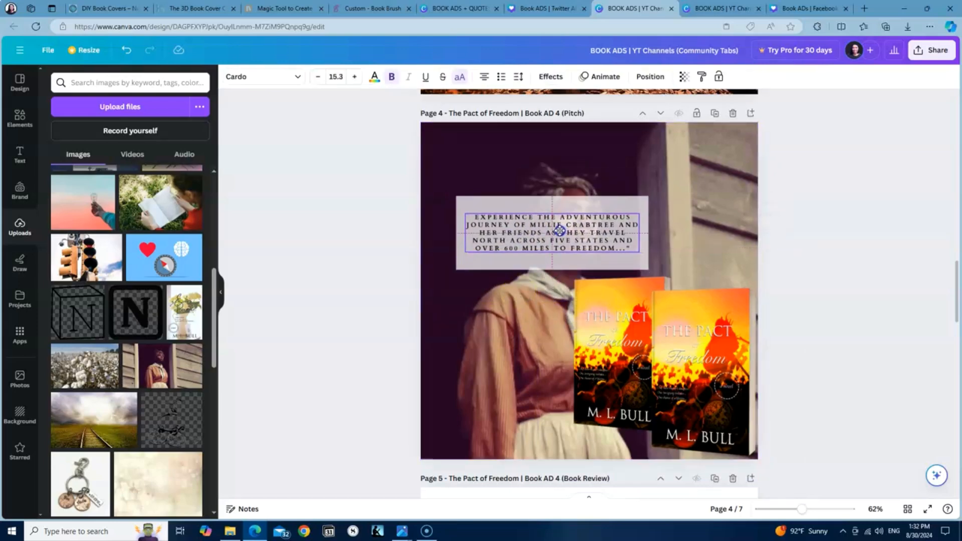
left_click(476, 263)
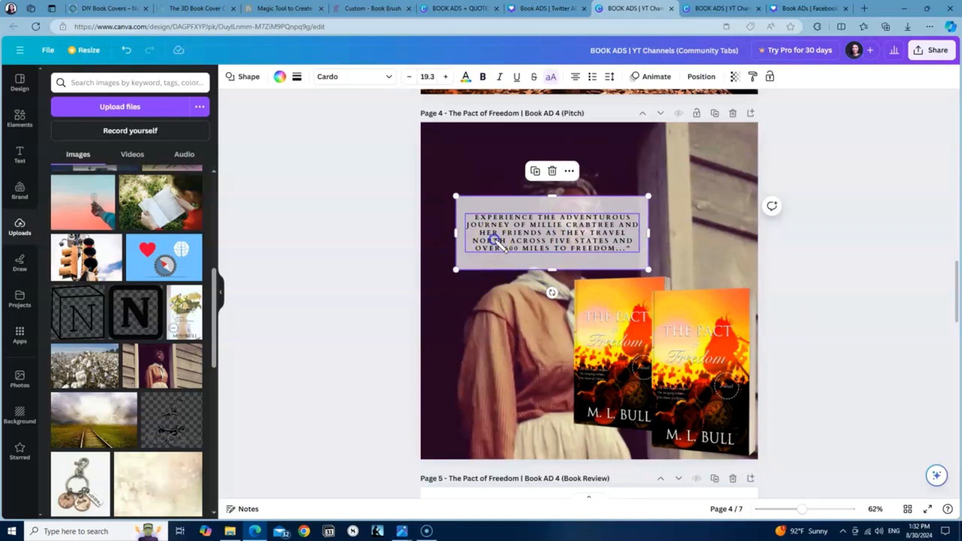
Resize the pitch text to 16.1, trim the box's upper edge and align the text within the box
left_click(458, 252)
left_click_drag(533, 246, 538, 248)
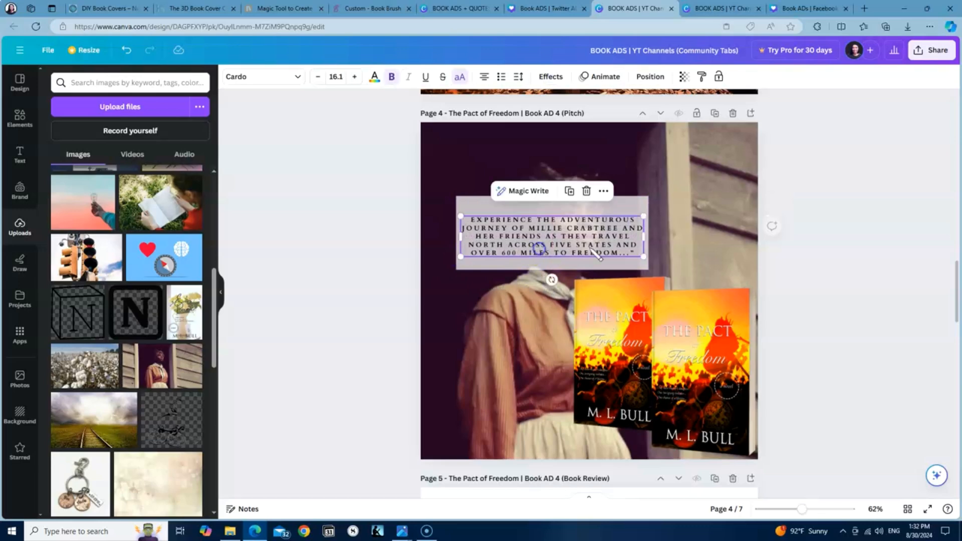
left_click_drag(645, 257, 650, 259)
left_click_drag(567, 250, 561, 249)
left_click(501, 265)
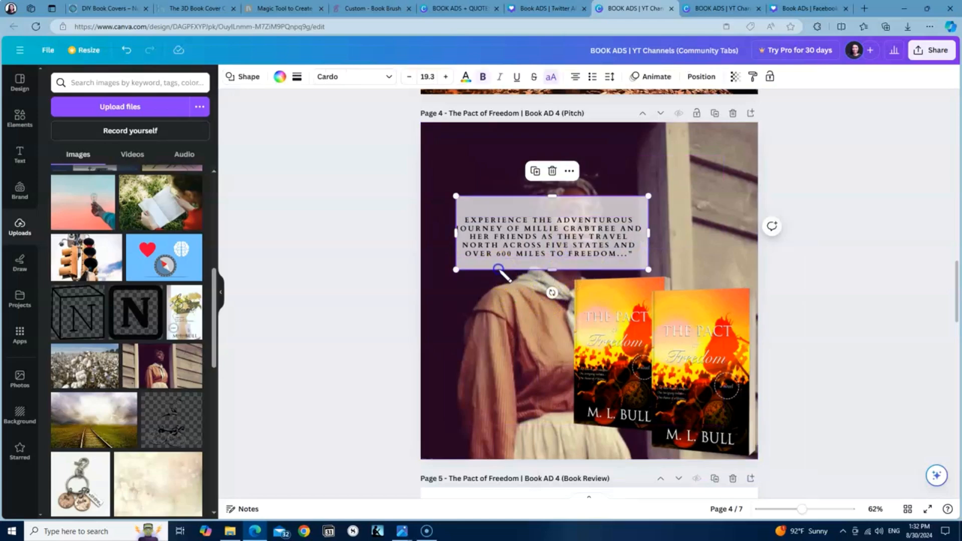
left_click_drag(555, 198, 555, 235)
left_click(555, 235)
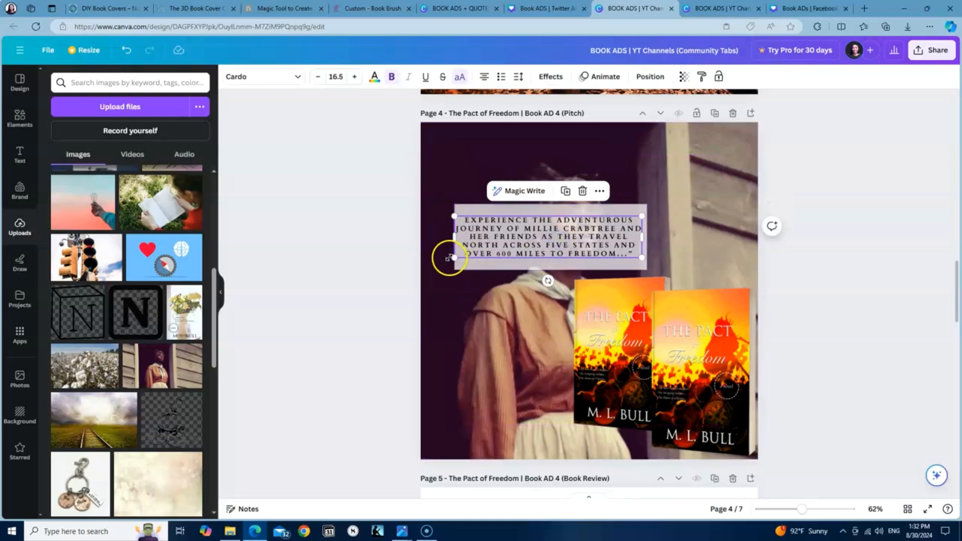
left_click_drag(453, 257, 457, 257)
left_click(505, 318)
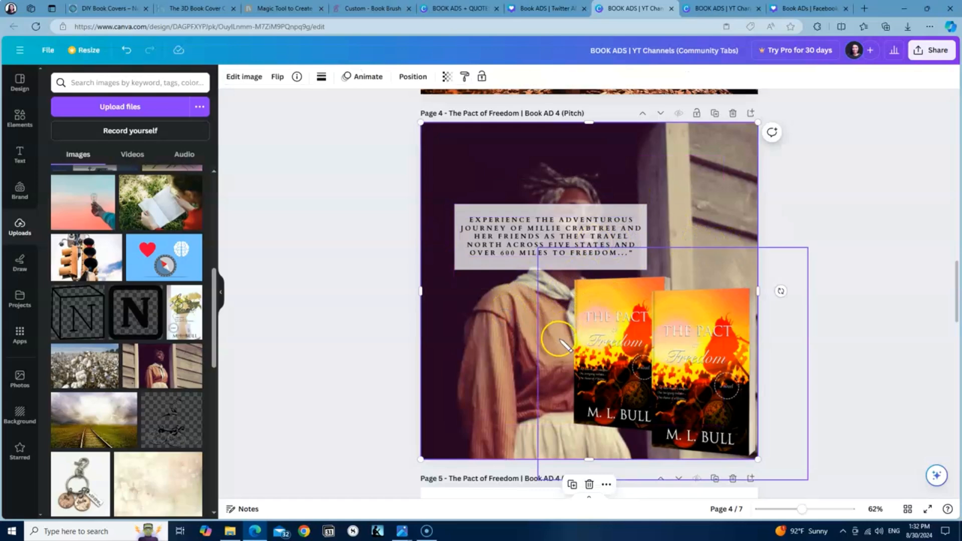
left_click(546, 237)
left_click_drag(546, 237, 551, 244)
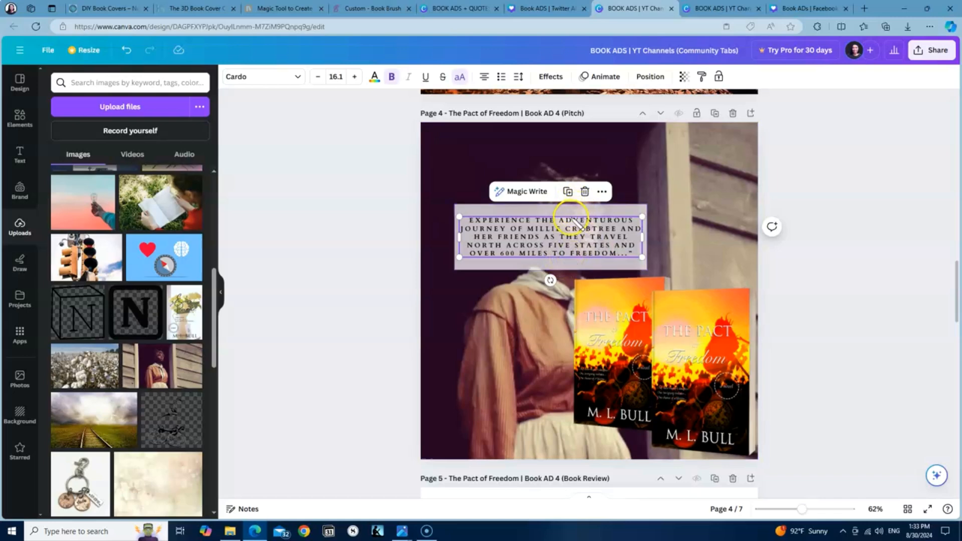
Group the pitch text with its translucent box on page 4
left_click(535, 261, "shift")
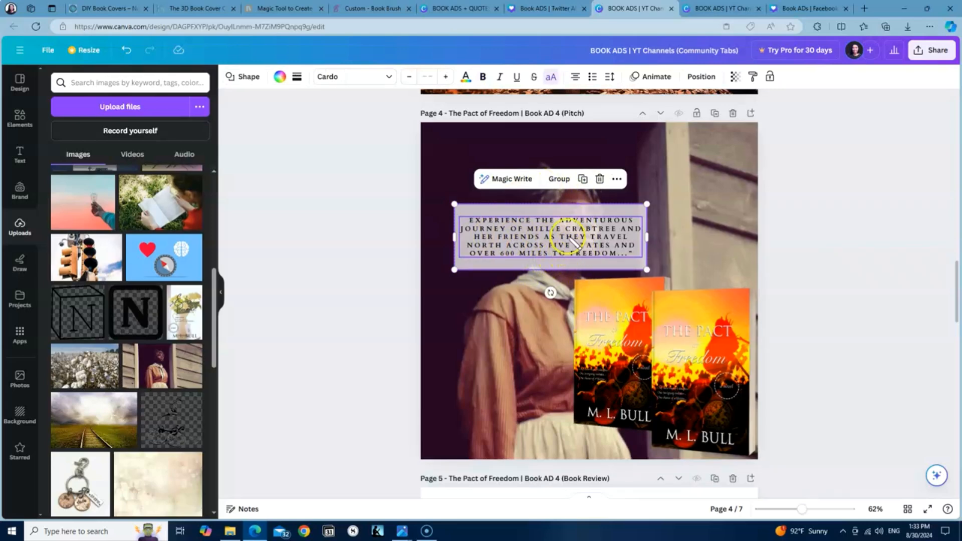
left_click(559, 178)
left_click(507, 307)
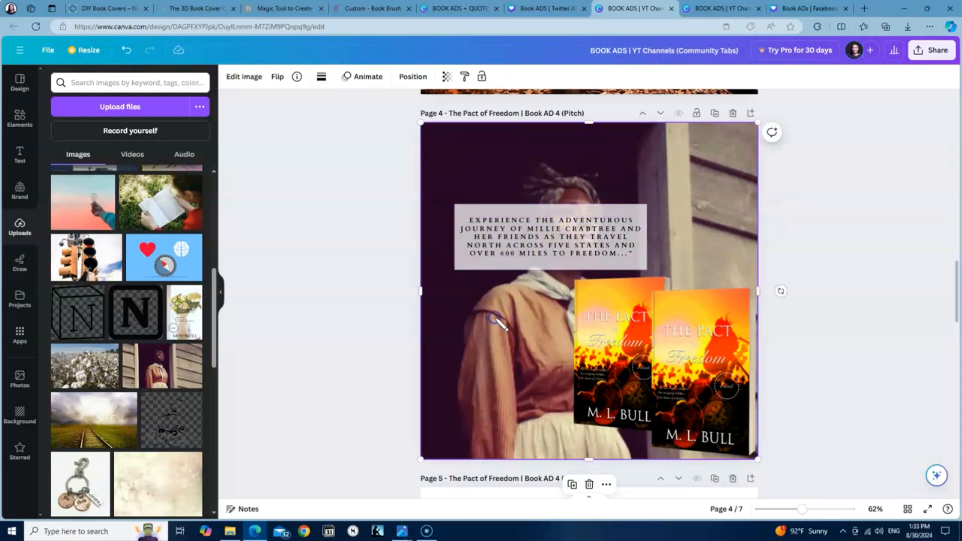
Move the grouped pitch box to the page's upper-right corner and raise the book mockup slightly
left_click(556, 235)
left_click_drag(557, 236, 658, 157)
left_click(676, 216)
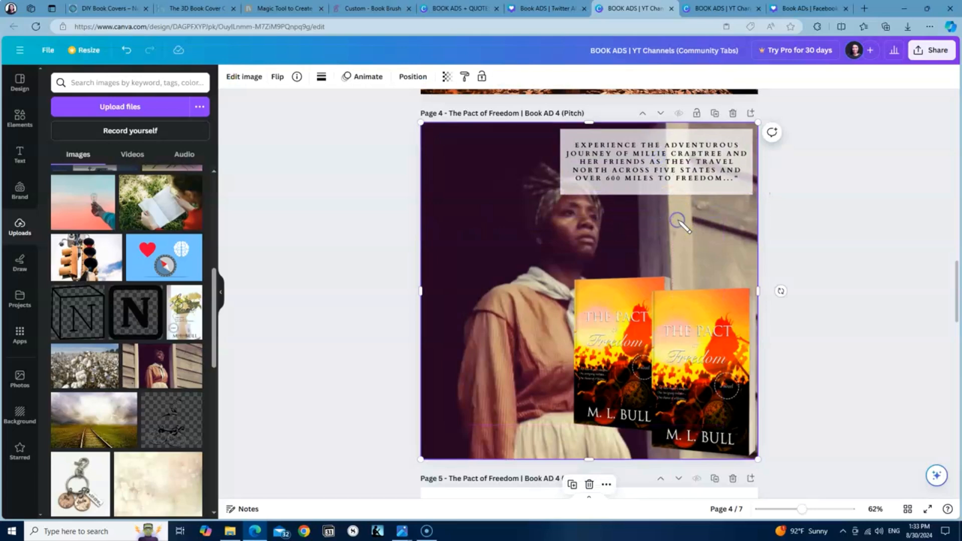
left_click_drag(651, 375, 678, 359)
left_click(860, 271)
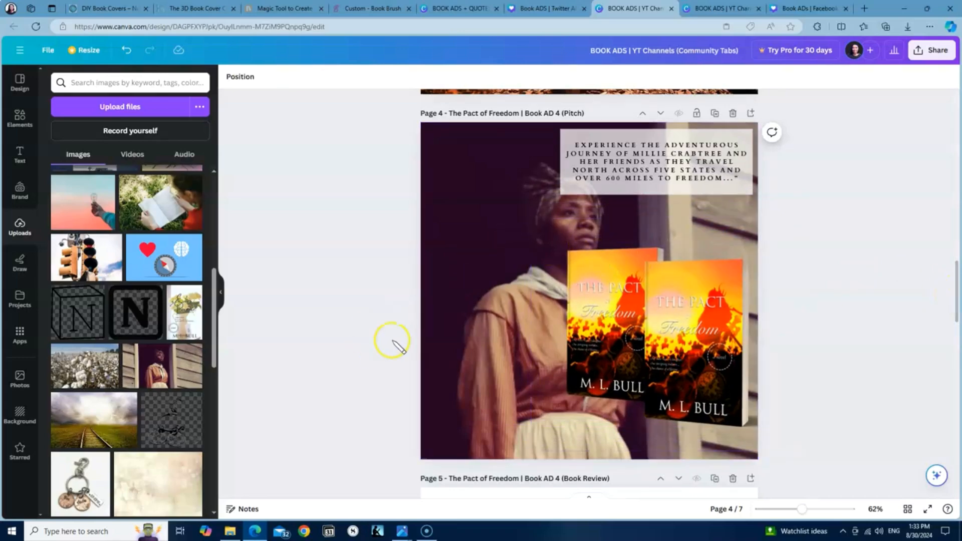
Copy the grouped "Buy Now!" heading box from the ad on page 3
scroll(426, 271, "up", 2)
scroll(372, 256, "up", 5)
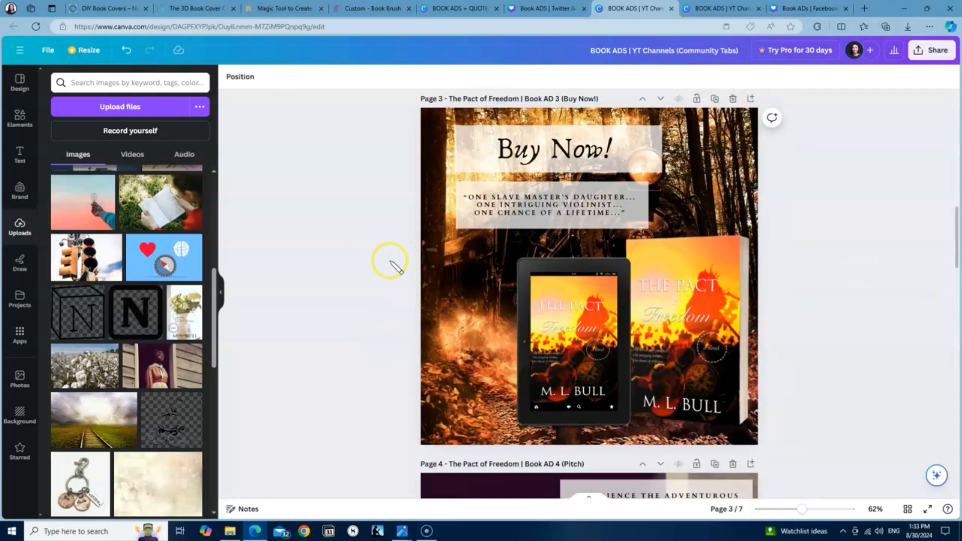
scroll(396, 266, "up", 2)
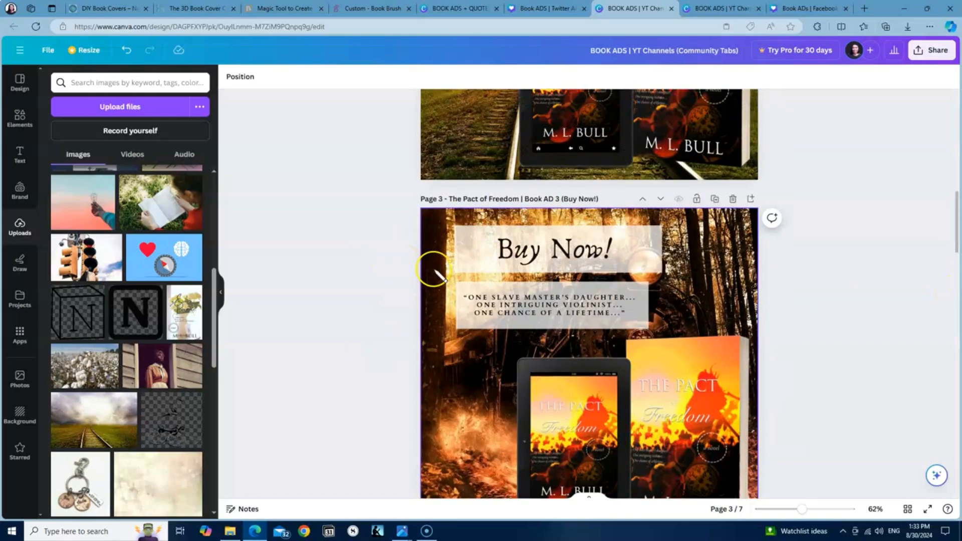
left_click(538, 262)
right_click(556, 258)
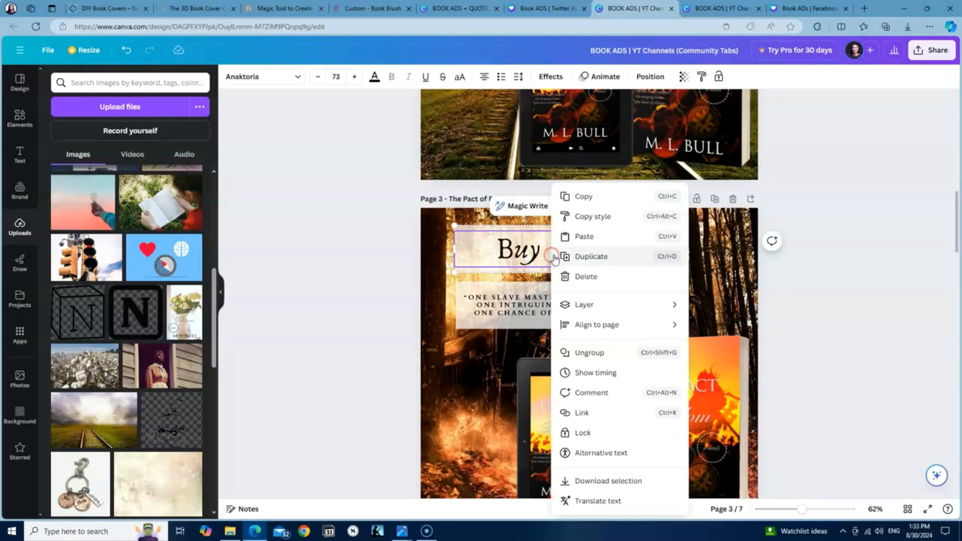
left_click(590, 194)
Paste the "Buy Now!" box onto page 4 and move it down clear of the pitch box
scroll(581, 198, "down", 3)
scroll(503, 369, "down", 4)
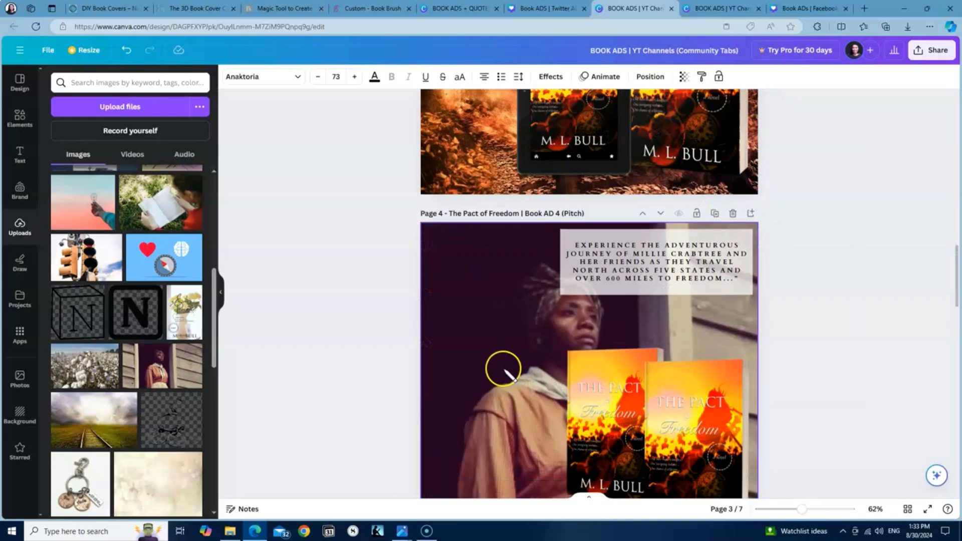
right_click(507, 336)
left_click(537, 277)
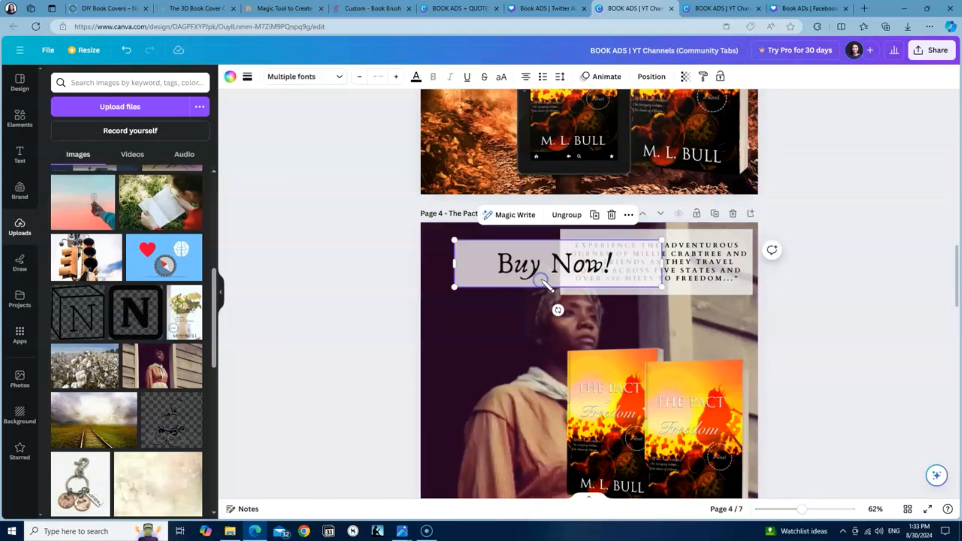
left_click_drag(553, 264, 526, 351)
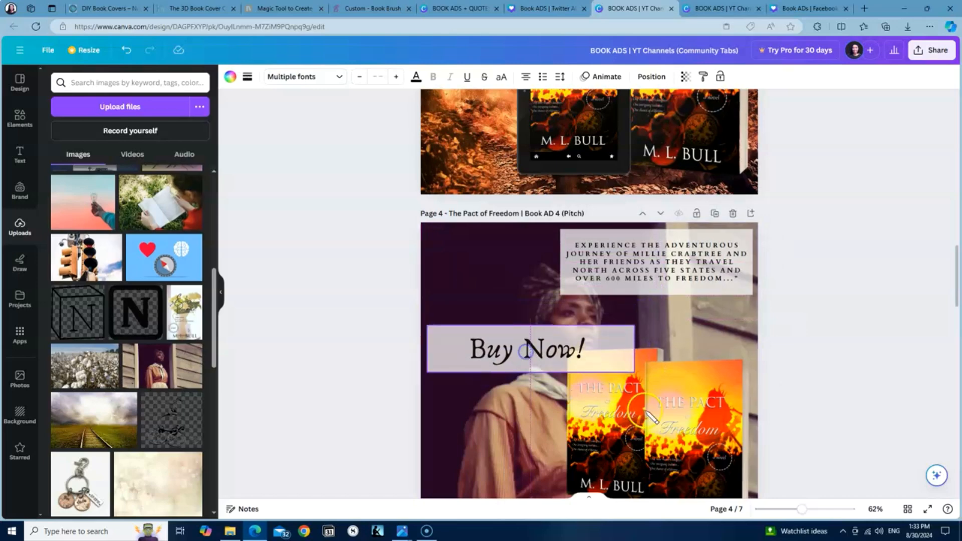
Place the "Buy Now!" box at the upper right of page 4 and lower the pitch box beneath it
scroll(649, 401, "down", 3)
left_click_drag(649, 326, 646, 369)
left_click_drag(488, 203, 510, 144)
left_click_drag(665, 130, 660, 218)
left_click_drag(508, 134, 650, 113)
Shrink the book mockup into the lower right of page 4 and adjust the two text boxes above it
left_click_drag(640, 319, 635, 318)
left_click_drag(793, 445, 769, 421)
left_click_drag(661, 341, 675, 343)
scroll(604, 219, "up", 3)
mouse_move(612, 194)
left_mouse_down()
mouse_move(623, 194)
mouse_move(611, 191)
left_mouse_up()
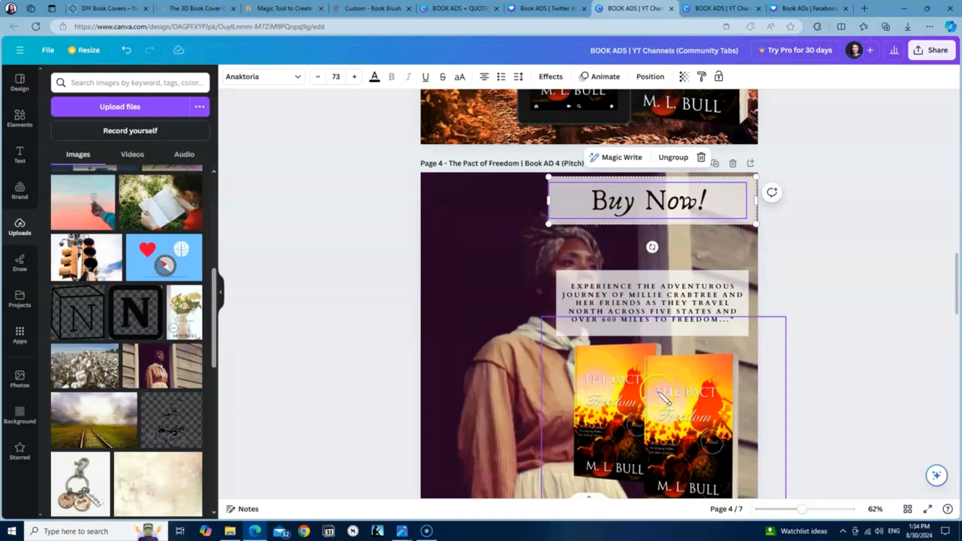
scroll(664, 398, "down", 2)
left_click_drag(664, 399, 670, 405)
left_click_drag(630, 261, 638, 238)
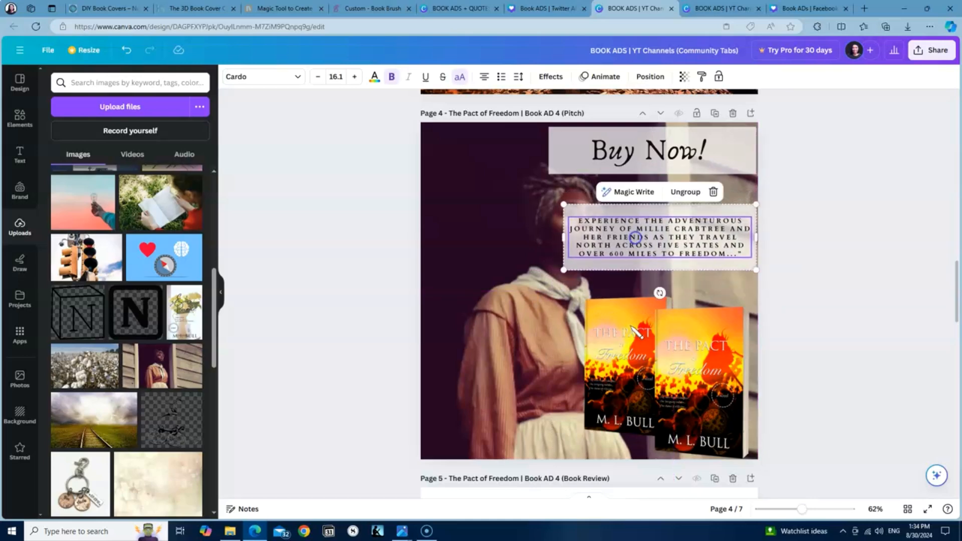
Move the book mockup to the lower left of page 4, shrink it further and lower the pitch box
left_click(637, 369)
left_click_drag(637, 369, 484, 363)
left_click_drag(623, 258, 626, 280)
left_click(583, 420)
left_click_drag(637, 476, 617, 459)
left_click_drag(540, 395, 548, 409)
Fine-tune the vertical positions of the "Buy Now!" and pitch boxes along the right side of page 4
left_click_drag(655, 291, 655, 305)
left_click_drag(661, 159, 653, 163)
left_click(687, 205)
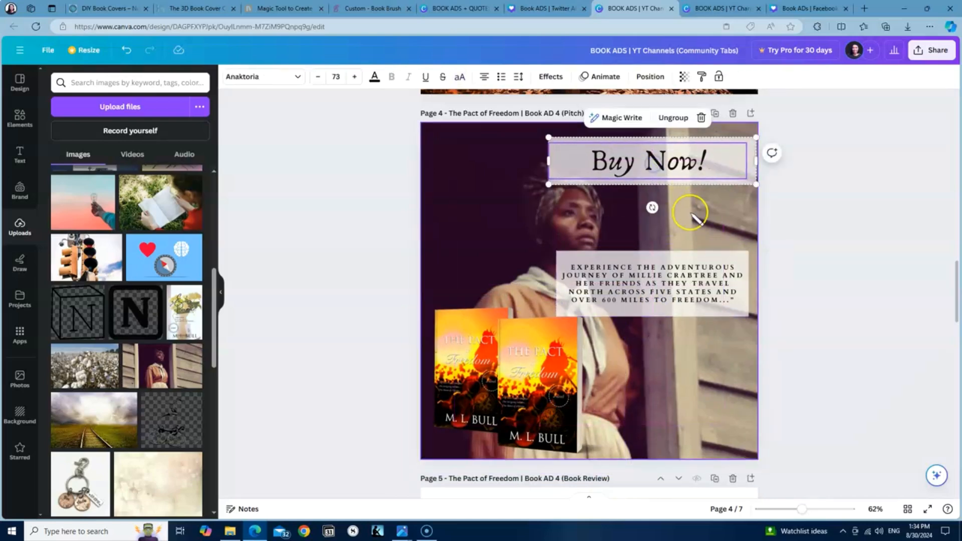
left_click(689, 411)
left_click(808, 370)
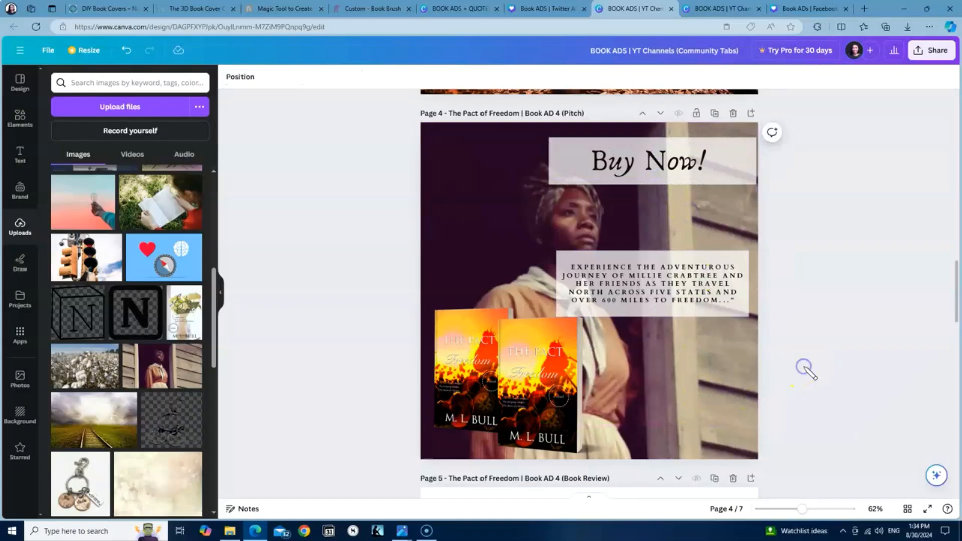
scroll(715, 398, "down", 3)
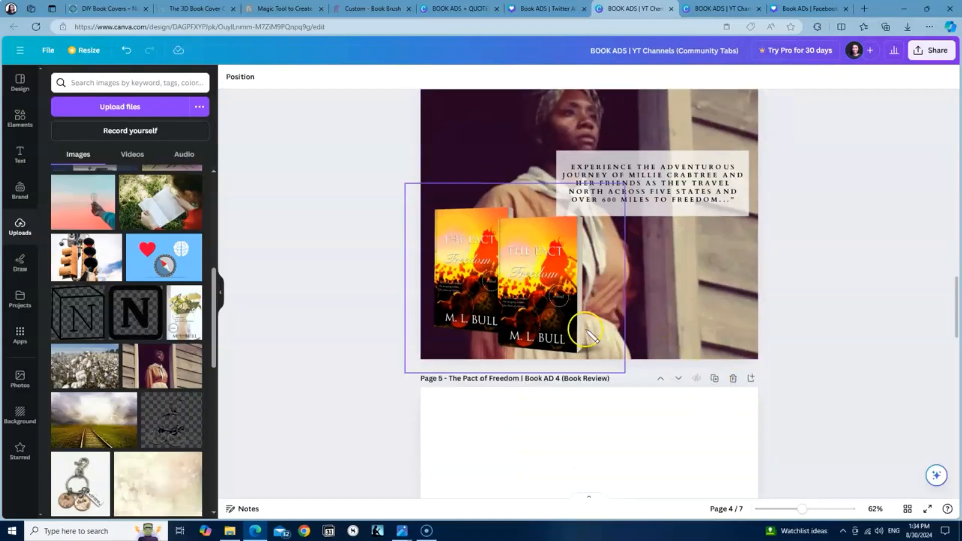
scroll(644, 344, "up", 3)
left_click_drag(649, 293, 648, 285)
left_click(679, 394)
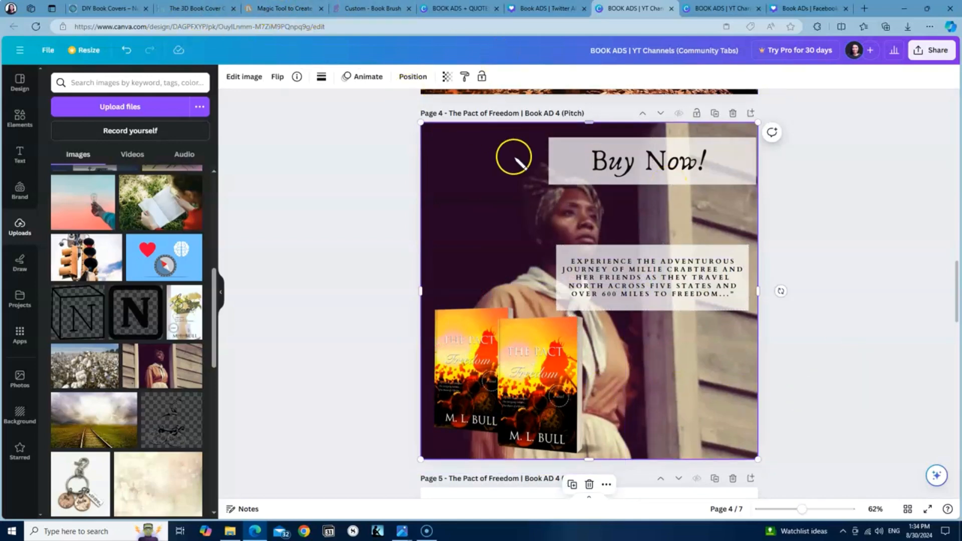
left_click(837, 309)
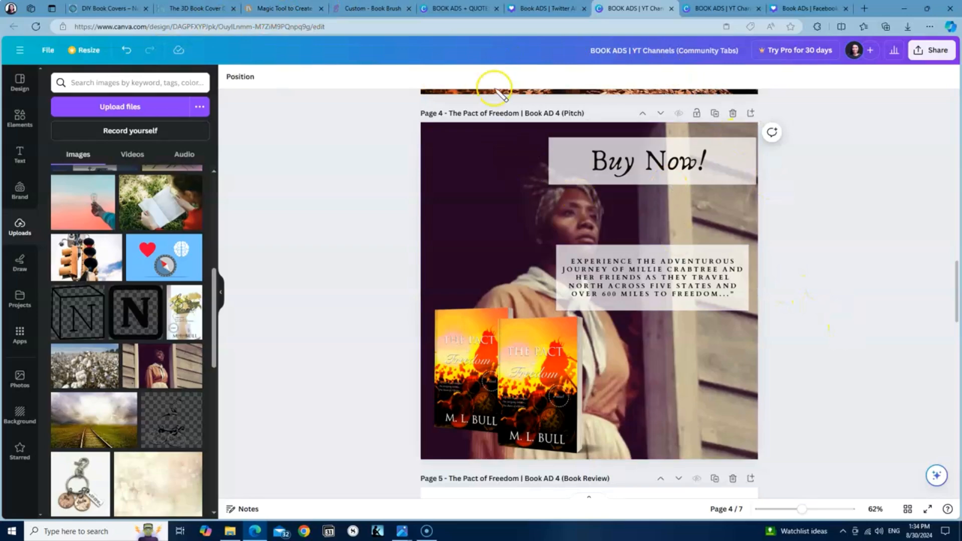
Review the finished The Pact of Freedom ads from page 4 back up to page 1
scroll(778, 330, "up", 12)
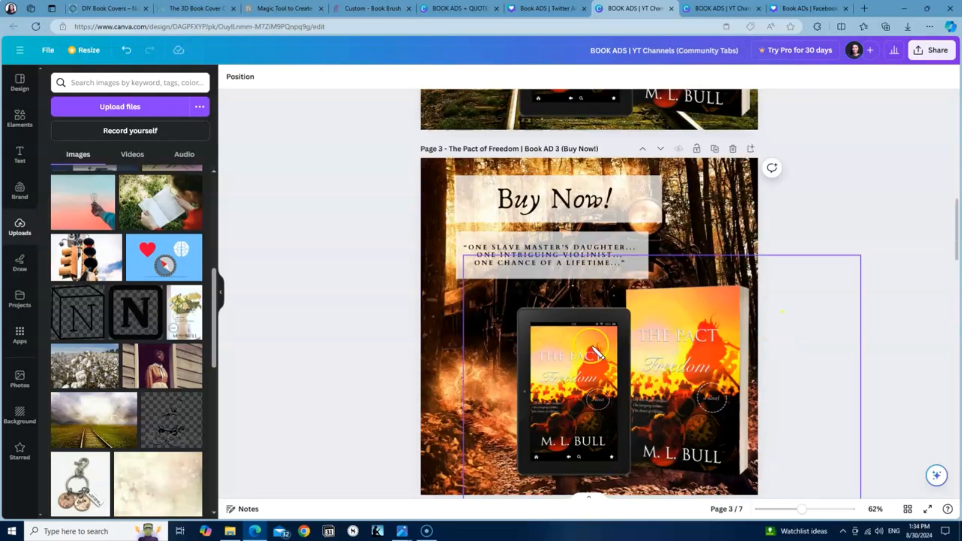
scroll(821, 394, "up", 1)
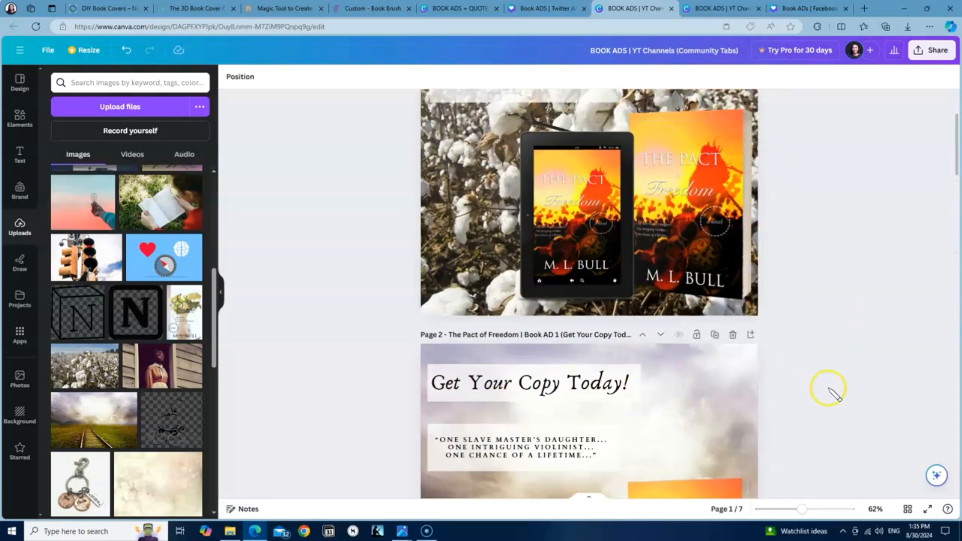
scroll(828, 388, "up", 3)
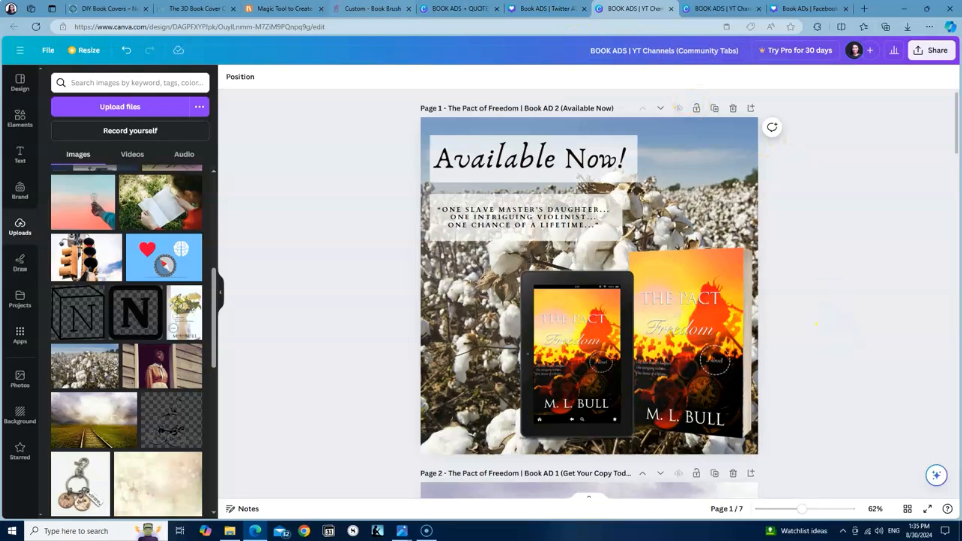
Revisit the DIY Book Covers site and AllAuthor's Magic Tool page, dismissing the Special Plan promotion
left_click(96, 7)
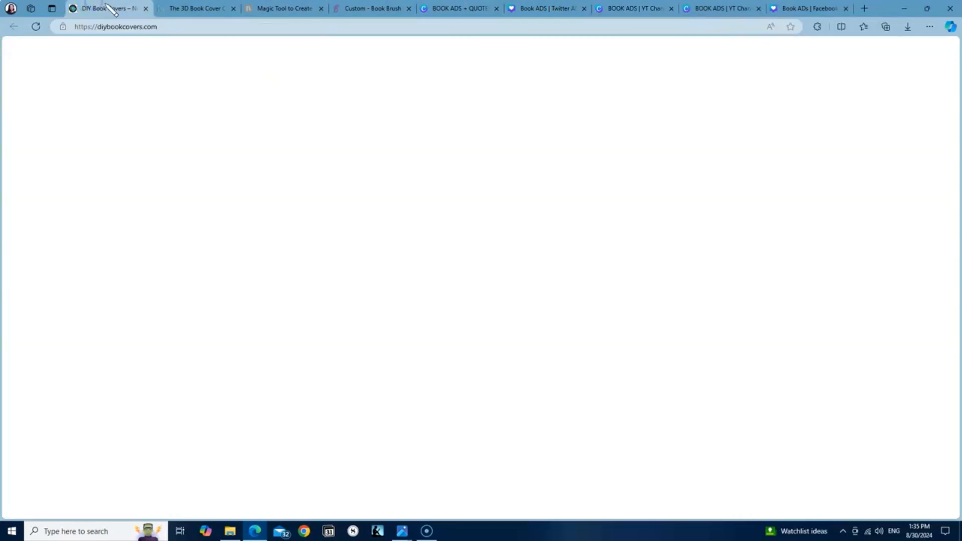
scroll(111, 45, "up", 3)
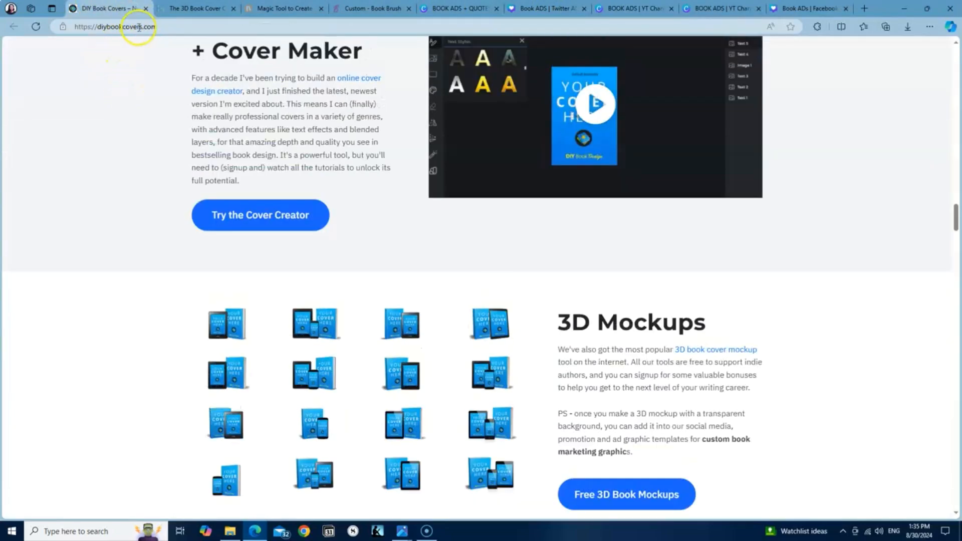
left_click(293, 9)
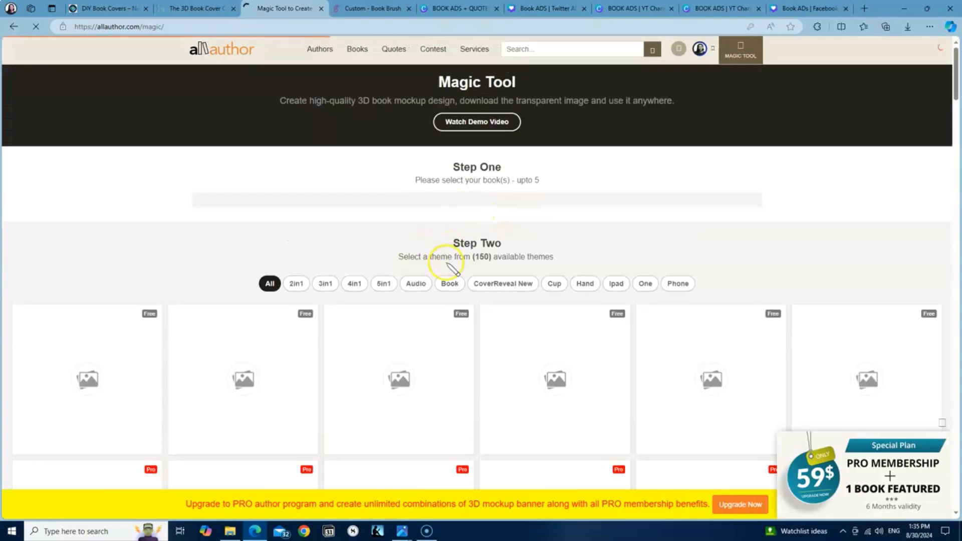
scroll(404, 257, "down", 1)
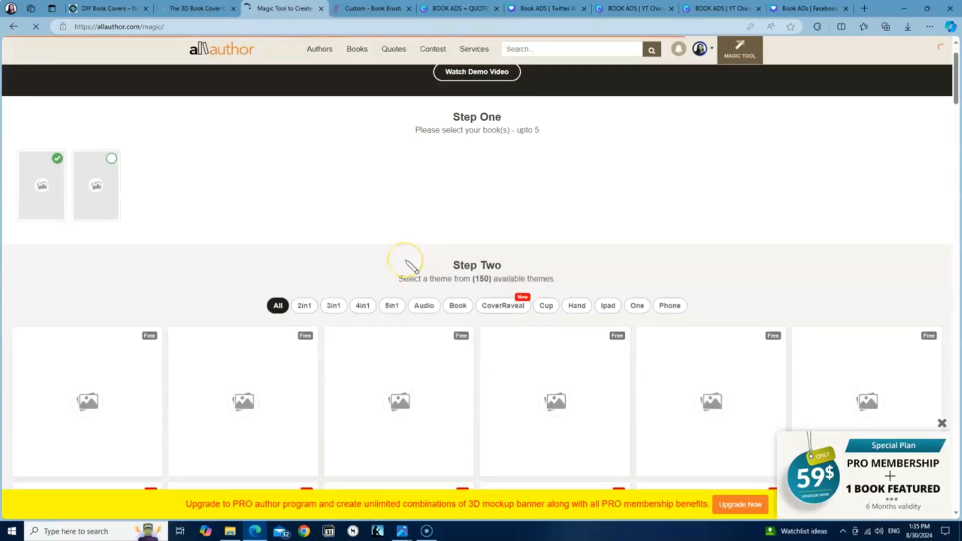
left_click(941, 424)
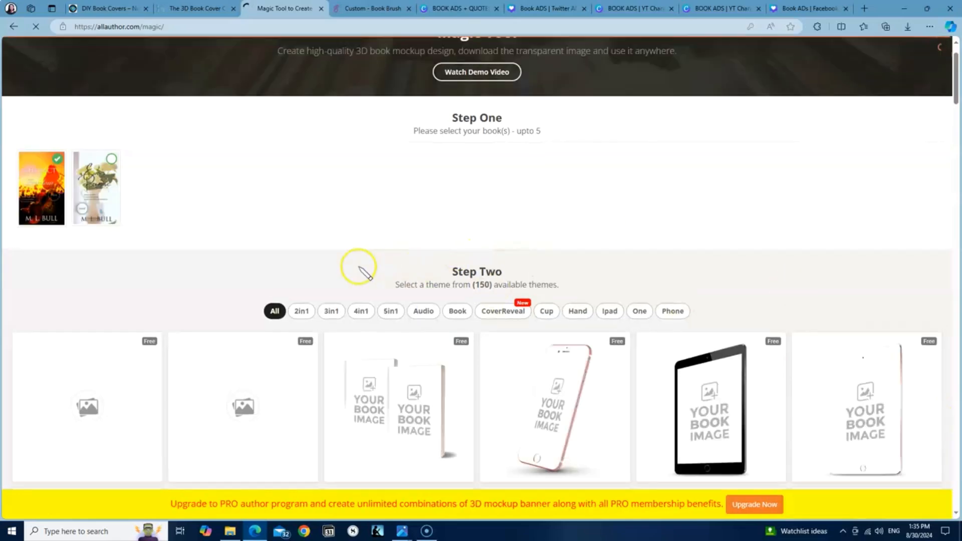
scroll(296, 313, "up", 1)
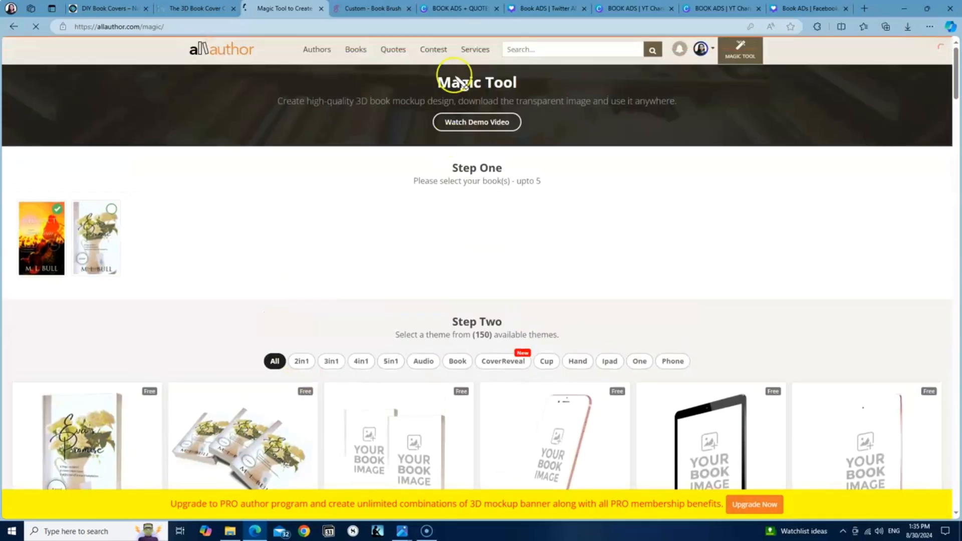
Revisit the Book Brush ad and the Canva book ad projects, ending on page 1 of the YouTube Channels design
left_click(368, 9)
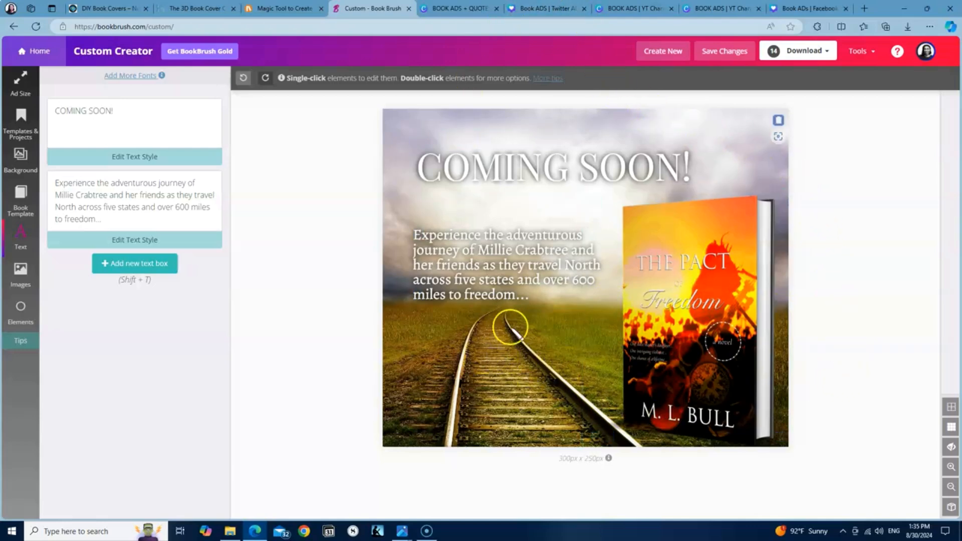
mouse_move(469, 11)
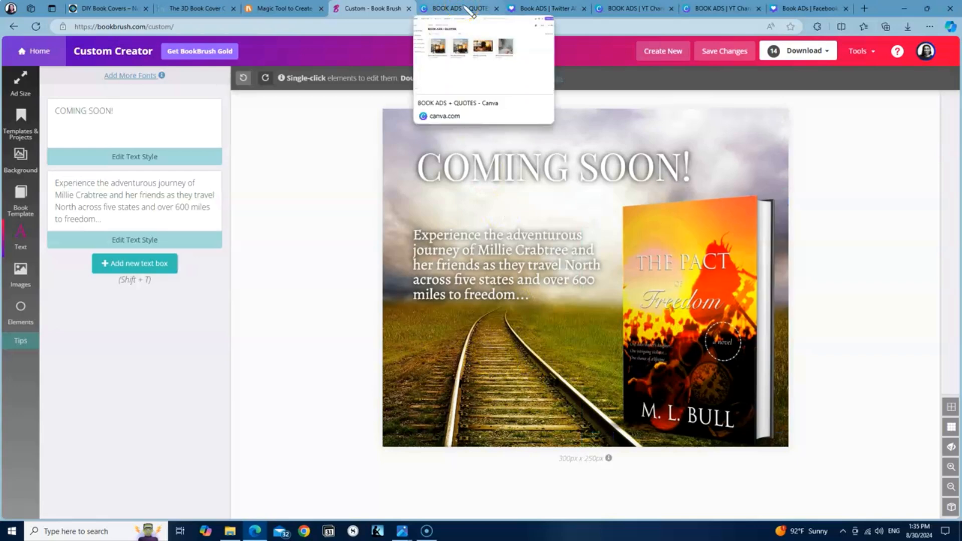
left_click(469, 11)
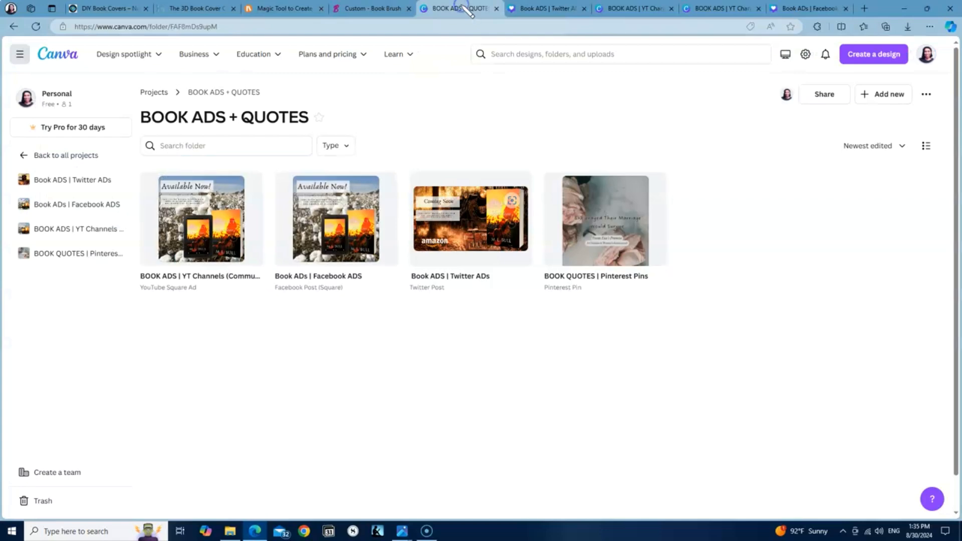
left_click(548, 9)
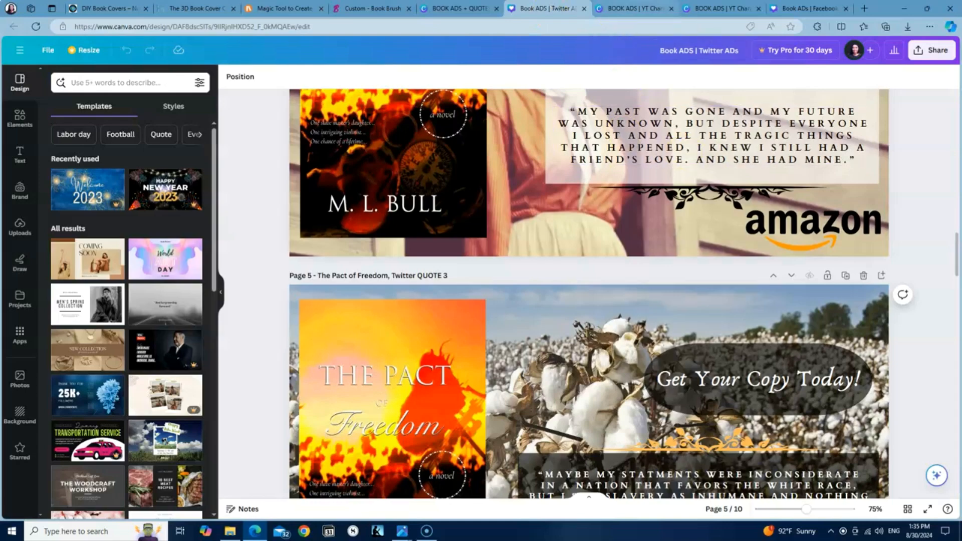
left_click(634, 8)
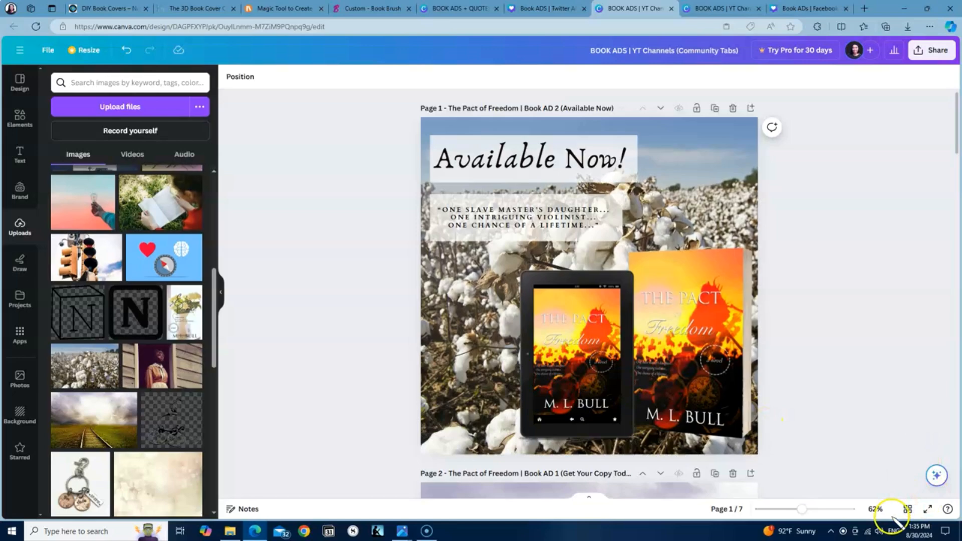
scroll(874, 358, "down", 1)
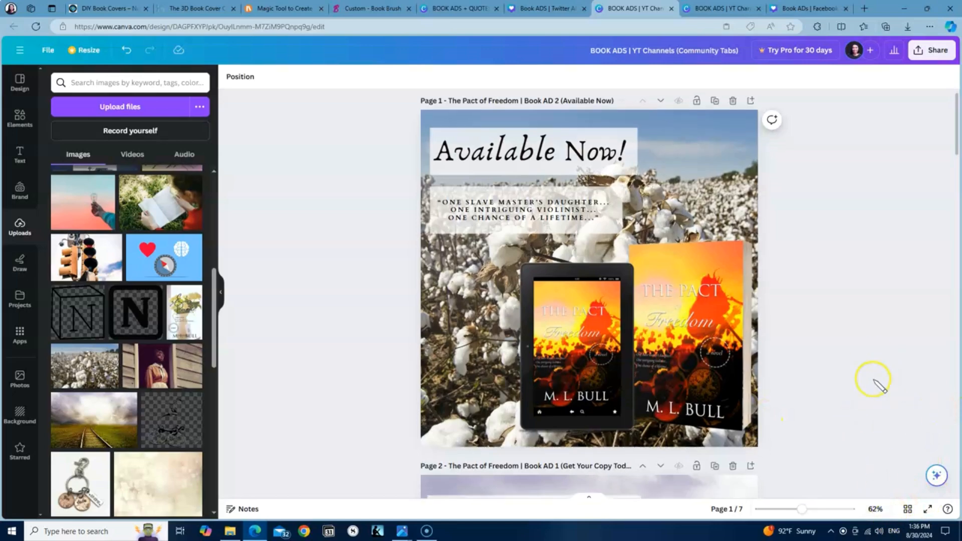
scroll(873, 380, "up", 1)
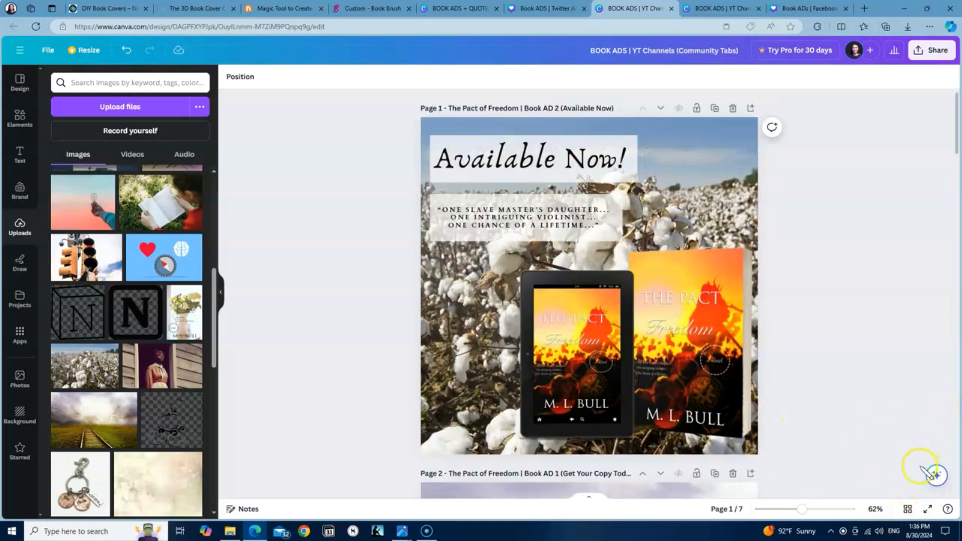
Present the YouTube book ads full screen from page 1 through page 4 and exit the presentation
left_click(928, 510)
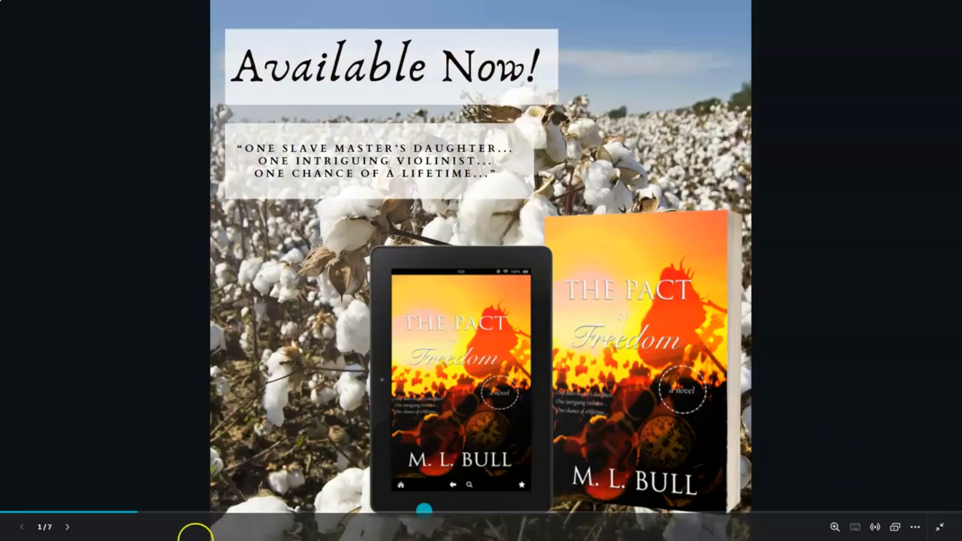
left_click(66, 527)
left_click(67, 529)
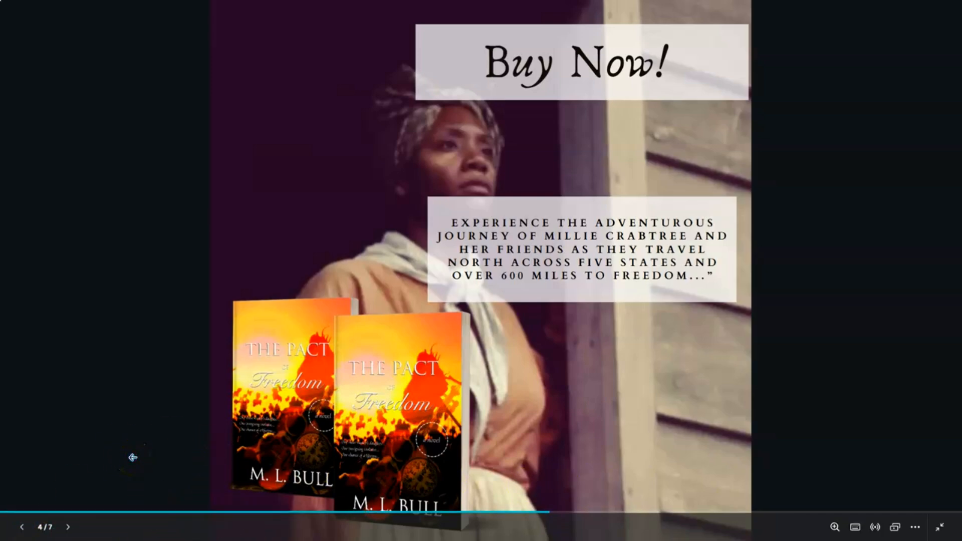
key("Escape")
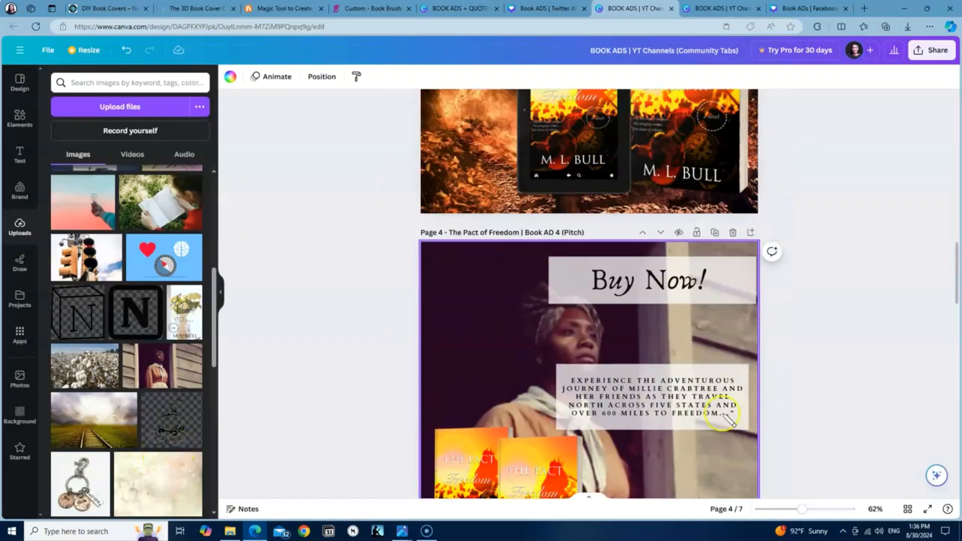
Return to page 1 of the design and to the beginning of the uploaded images
scroll(953, 288, "up", 2)
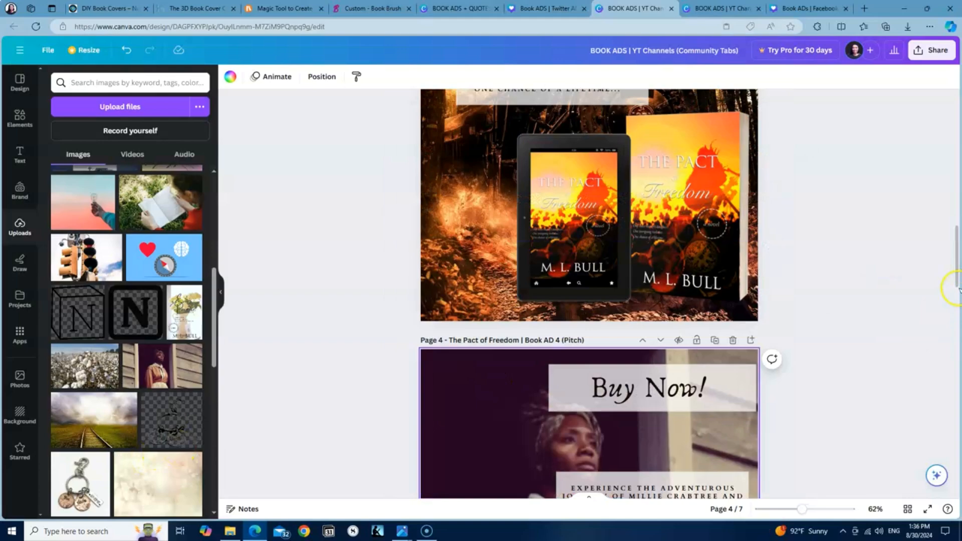
scroll(947, 281, "up", 10)
scroll(923, 320, "up", 3)
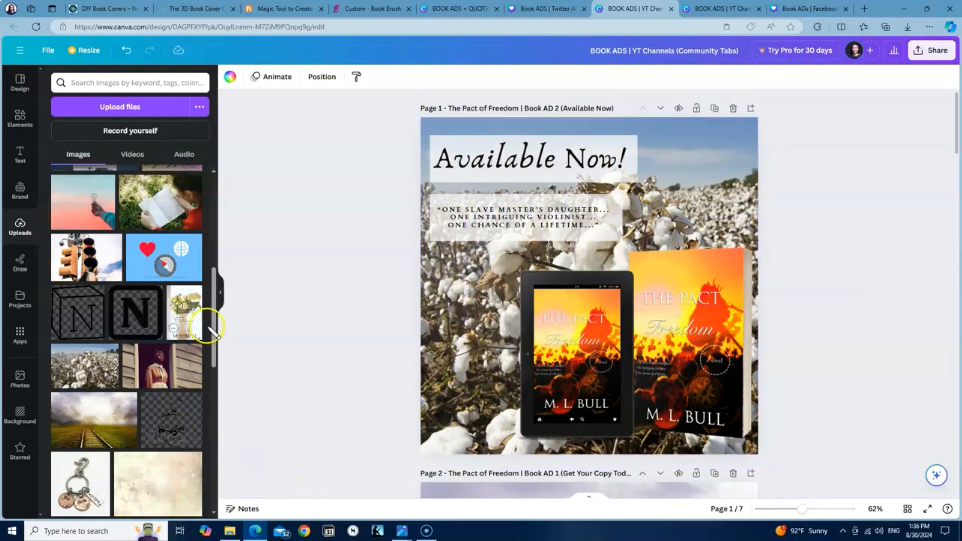
left_click_drag(216, 321, 208, 193)
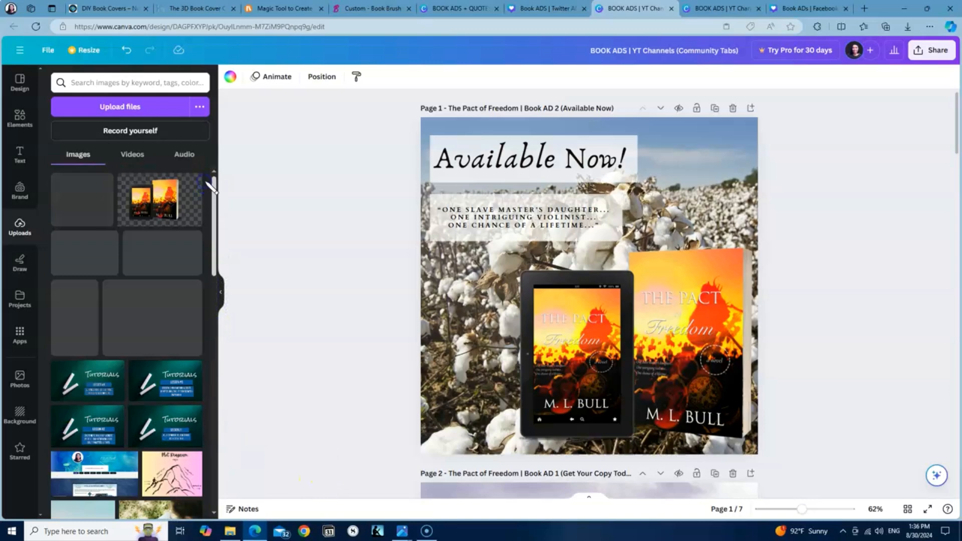